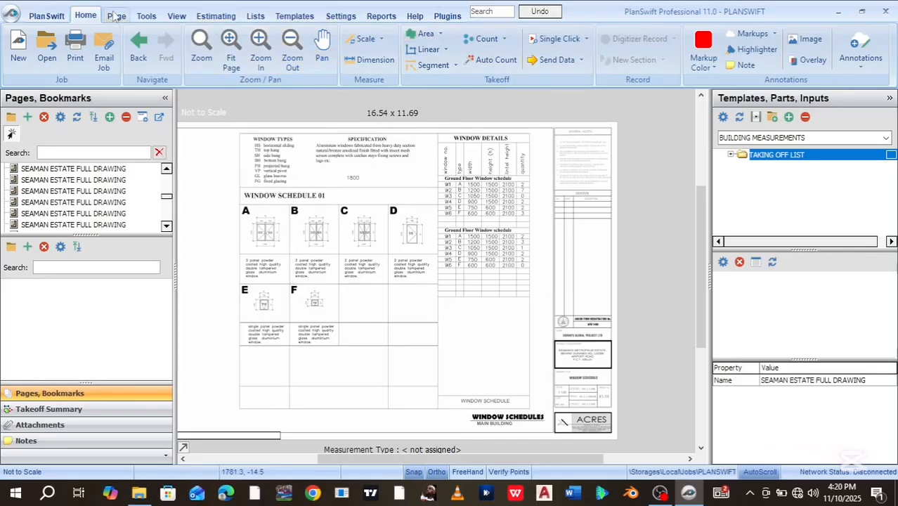
Step: Look through the BUILDING MEASUREMENTS templates by expanding the TAKING OFF LIST folder and its CHECKLIST subfolder
{"action": "left_click", "coordinate": [289, 20]}
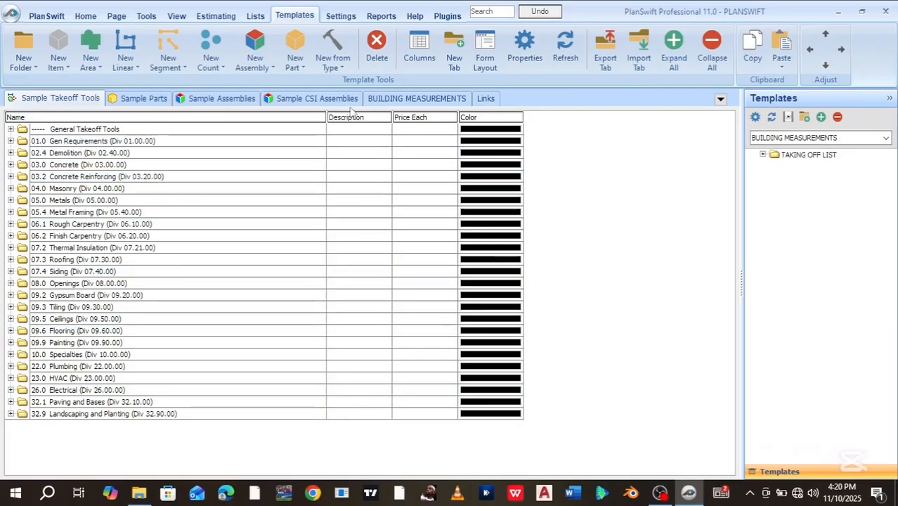
{"action": "left_click", "coordinate": [396, 102]}
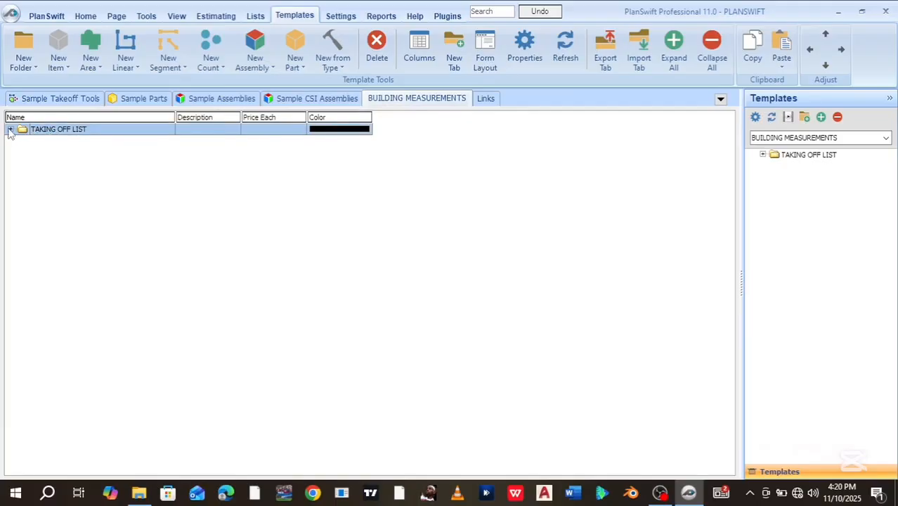
{"action": "left_click", "coordinate": [11, 129]}
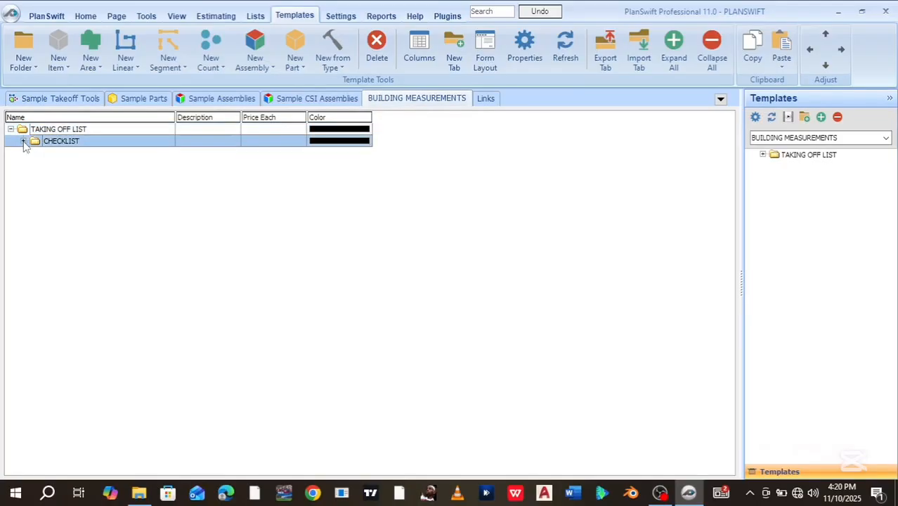
{"action": "left_click", "coordinate": [22, 141]}
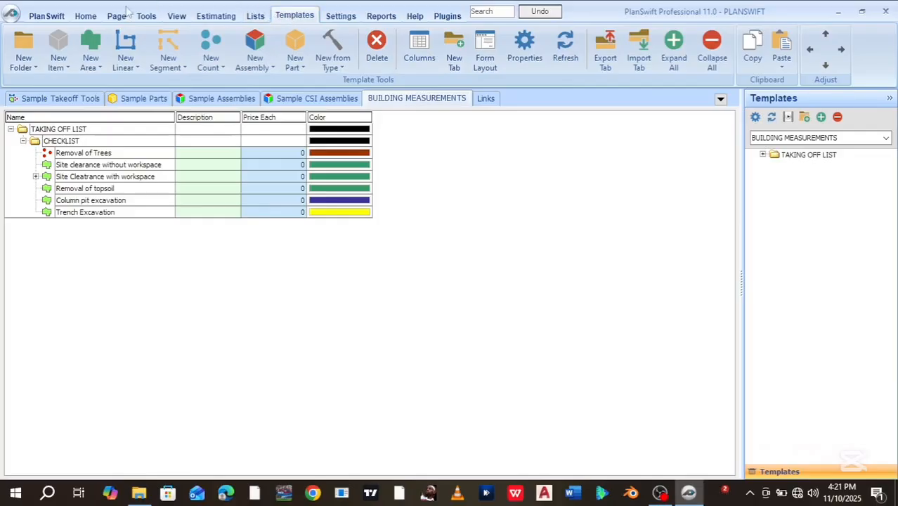
Step: Create a new template tab named TUTORIALS in Local storage
{"action": "left_click", "coordinate": [455, 50]}
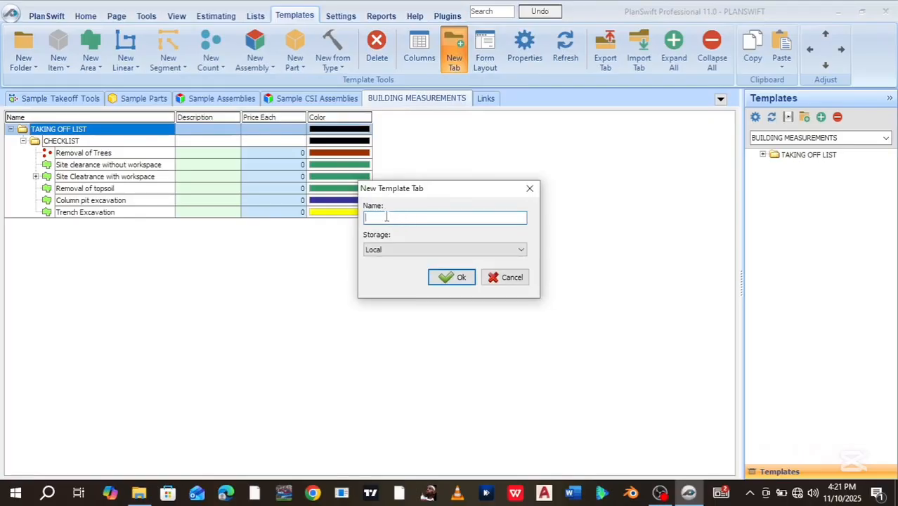
{"action": "type", "text": "TUTORIALS"}
{"action": "left_click", "coordinate": [460, 282]}
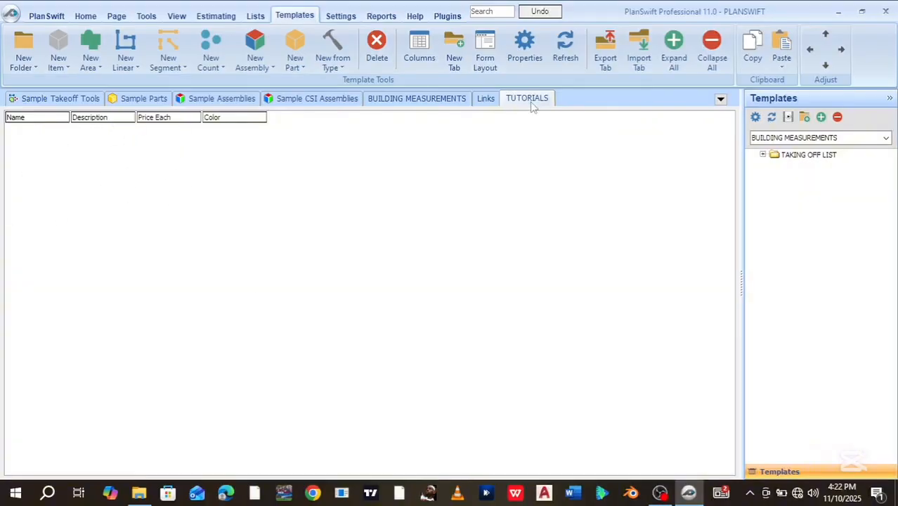
Step: Create a folder named TAKING OFF LIST TUTORIALS in the TUTORIALS templates and widen the Name column to fit it
{"action": "left_click", "coordinate": [23, 45]}
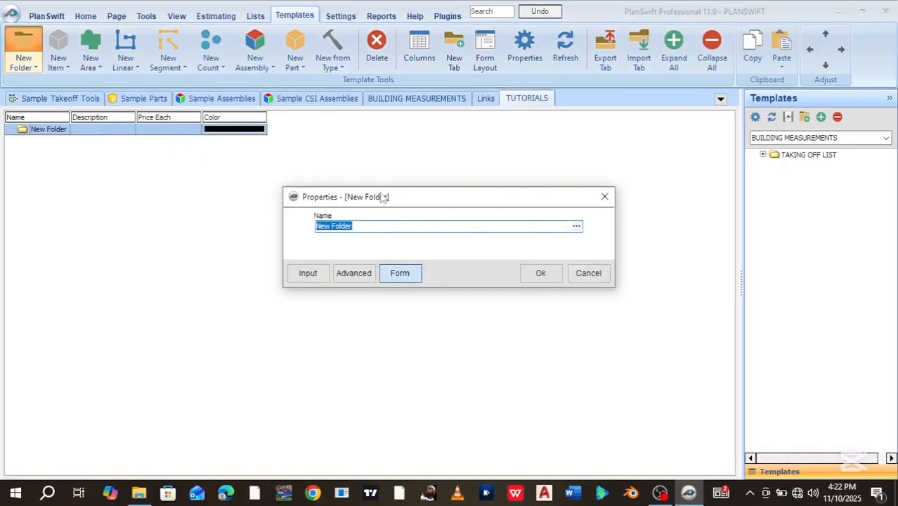
{"action": "left_click", "coordinate": [368, 227]}
{"action": "key", "text": "BackSpace"}
{"action": "key", "text": "BackSpace"}
{"action": "key", "text": "BackSpace"}
{"action": "key", "text": "BackSpace"}
{"action": "key", "text": "BackSpace"}
{"action": "key", "text": "BackSpace"}
{"action": "key", "text": "BackSpace"}
{"action": "key", "text": "BackSpace"}
{"action": "key", "text": "BackSpace"}
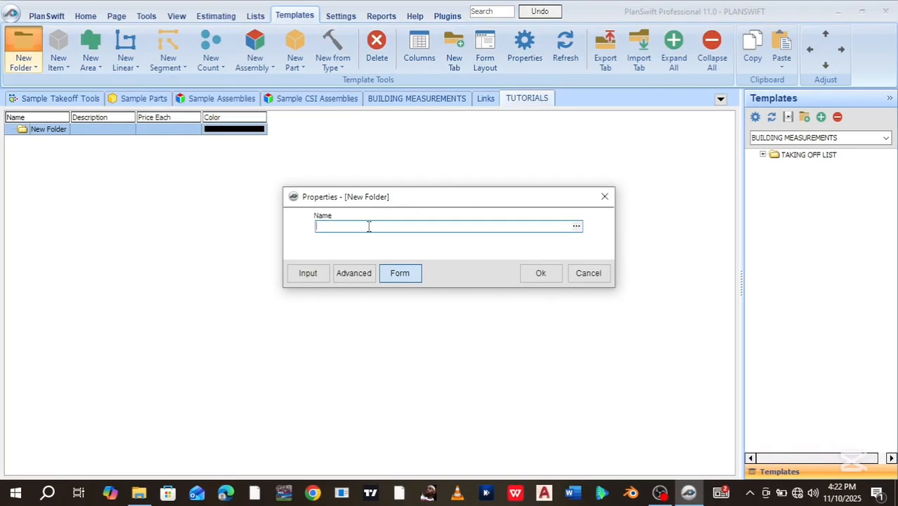
{"action": "type", "text": "TAKING OFF LIST TUTO"}
{"action": "type", "text": "ALS"}
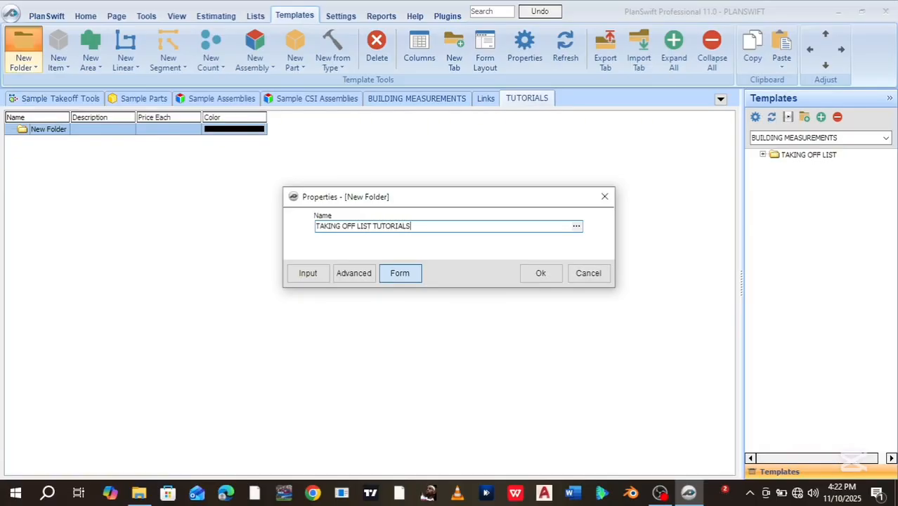
{"action": "key", "text": "Return"}
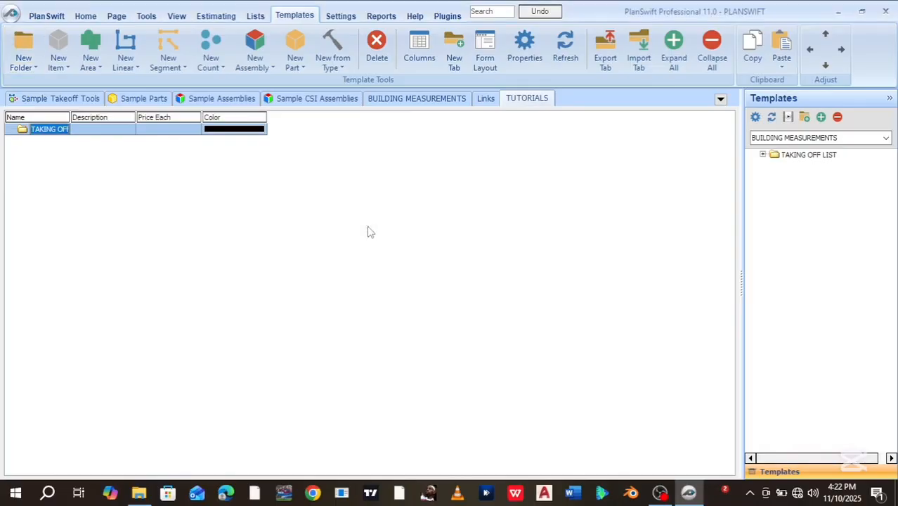
{"action": "left_click_drag", "start_coordinate": [71, 116], "coordinate": [177, 127]}
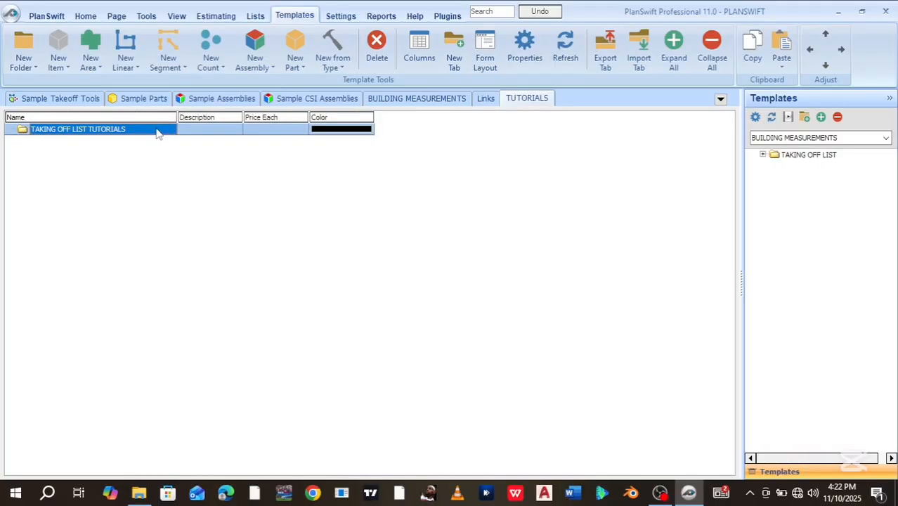
Step: Create a second template folder named CHECK LIST
{"action": "left_click", "coordinate": [104, 133]}
{"action": "left_click", "coordinate": [22, 47]}
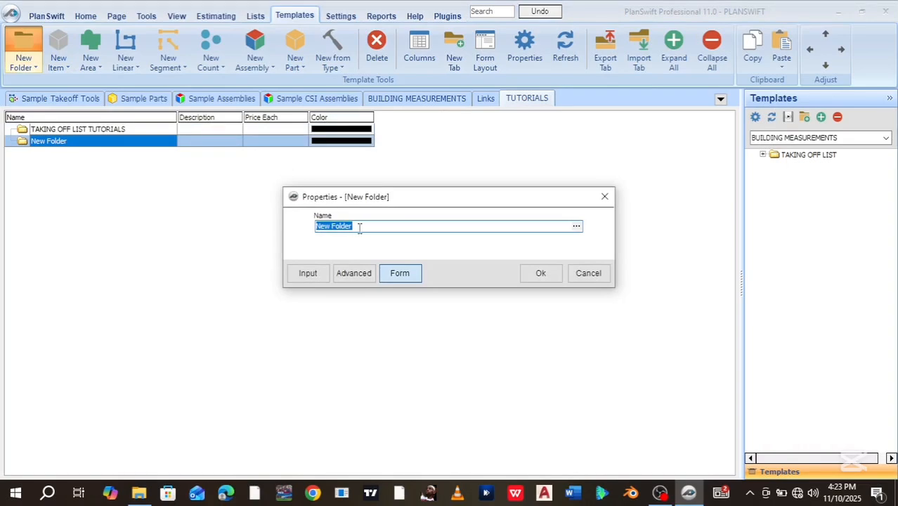
{"action": "key", "text": "BackSpace"}
{"action": "type", "text": "CHECK LIST"}
{"action": "left_click", "coordinate": [540, 273]}
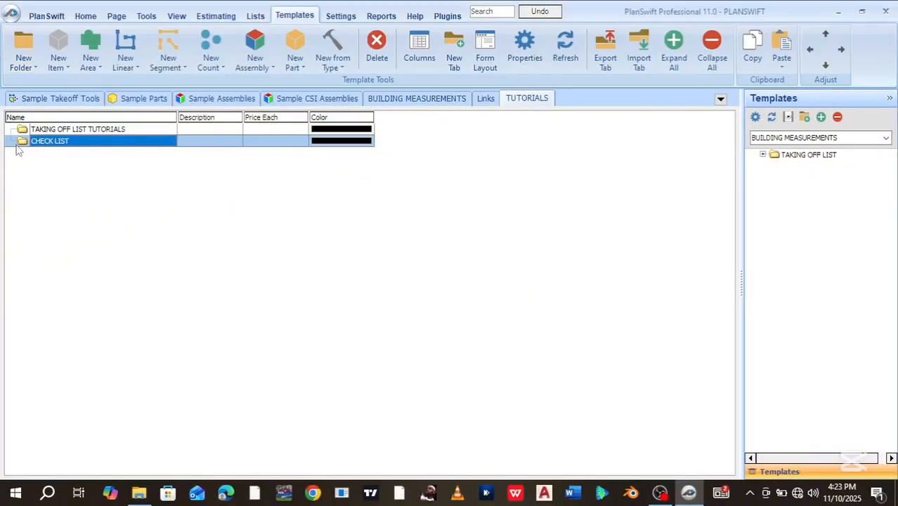
Step: Nest the CHECK LIST folder inside TAKING OFF LIST TUTORIALS and expand the parent folder
{"action": "mouse_move", "coordinate": [49, 143]}
{"action": "left_mouse_down"}
{"action": "mouse_move", "coordinate": [36, 138]}
{"action": "mouse_move", "coordinate": [44, 130]}
{"action": "left_mouse_up"}
{"action": "left_click_drag", "start_coordinate": [26, 145], "coordinate": [165, 134]}
{"action": "left_click", "coordinate": [53, 141]}
{"action": "left_click", "coordinate": [135, 162]}
{"action": "left_click", "coordinate": [843, 53]}
{"action": "left_click", "coordinate": [11, 130]}
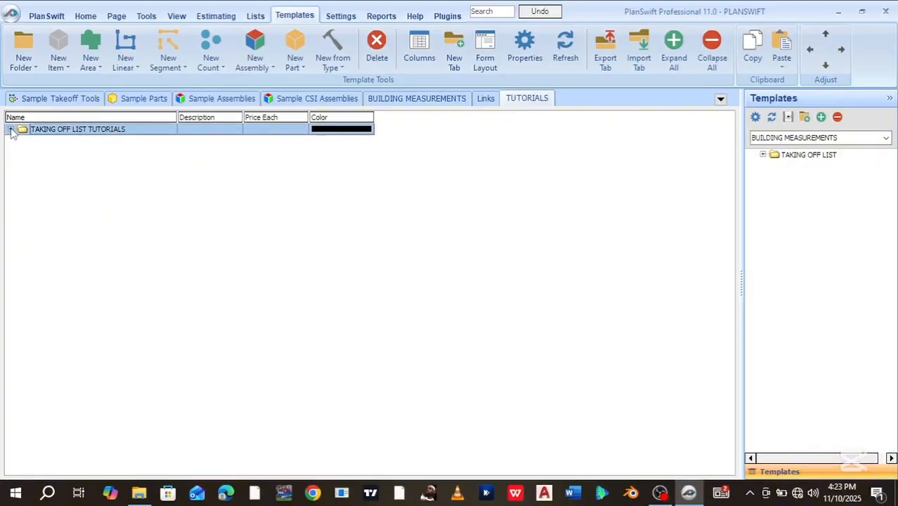
{"action": "left_click", "coordinate": [11, 129]}
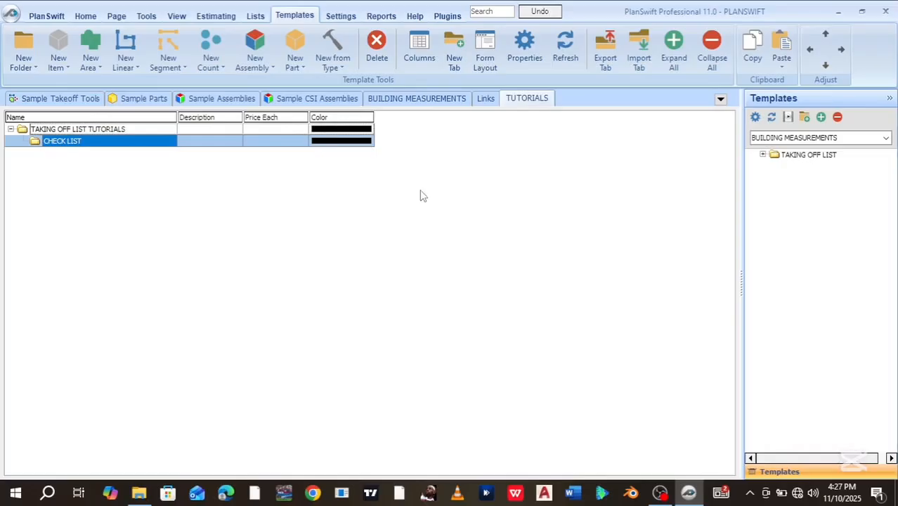
Step: Create a count template named Removal Of Trees with a Circle shape and an orange color
{"action": "left_click", "coordinate": [210, 45]}
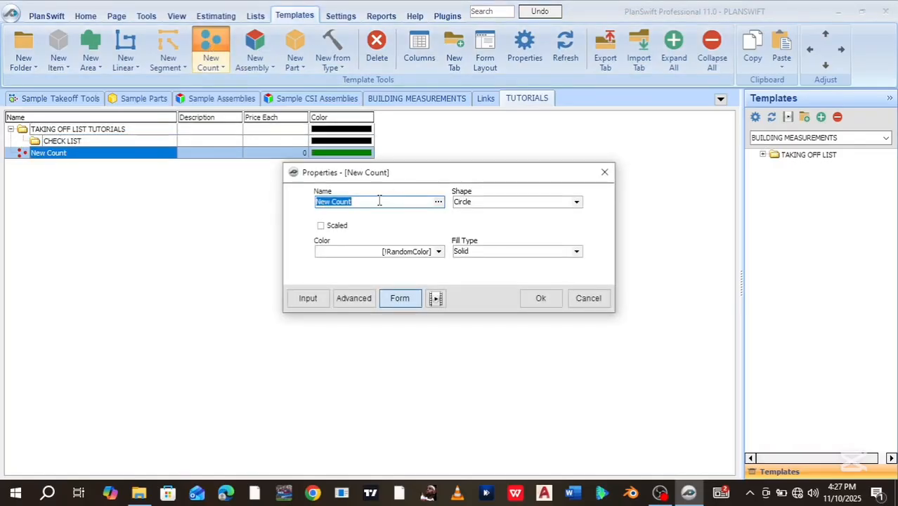
{"action": "key", "text": "BackSpace"}
{"action": "type", "text": "Removal Of Treeses"}
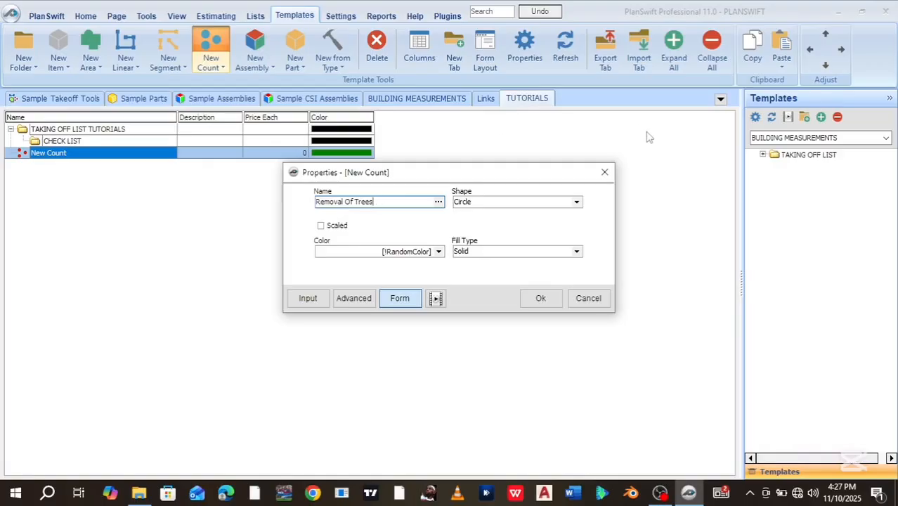
{"action": "left_click", "coordinate": [576, 202]}
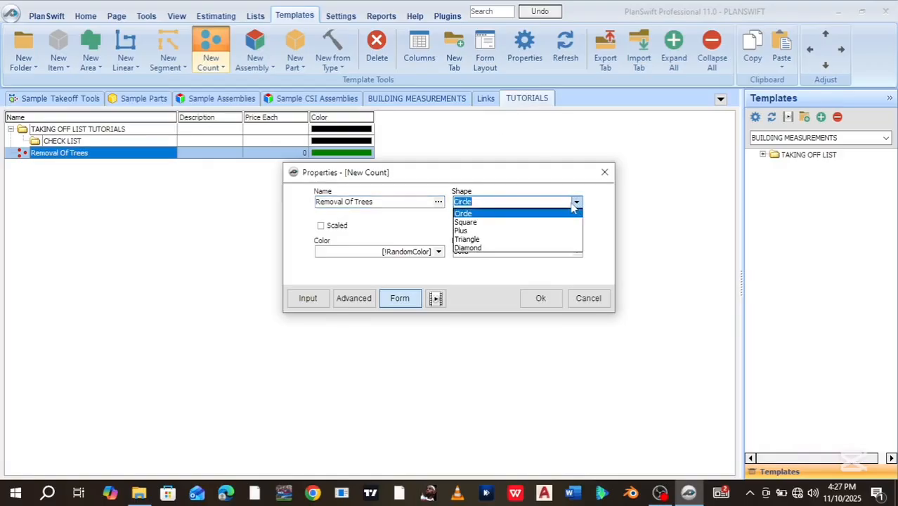
{"action": "left_click", "coordinate": [477, 214]}
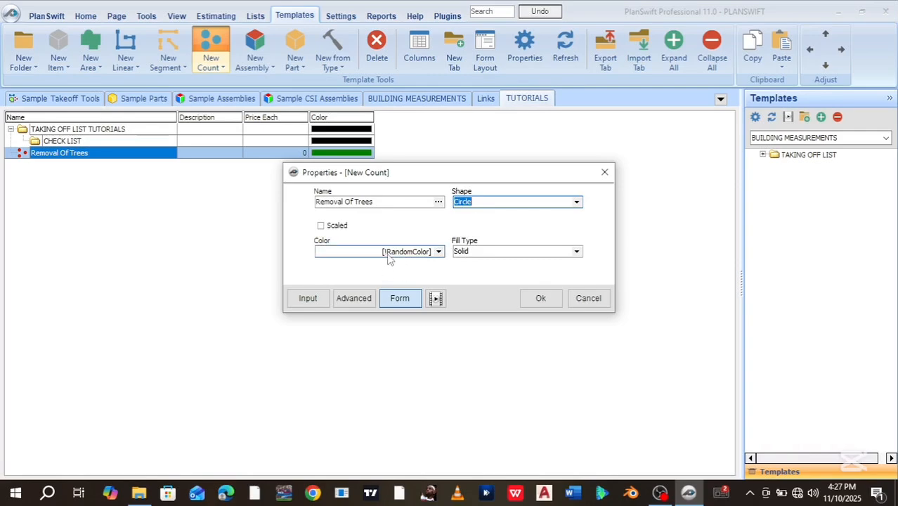
{"action": "left_click", "coordinate": [438, 253]}
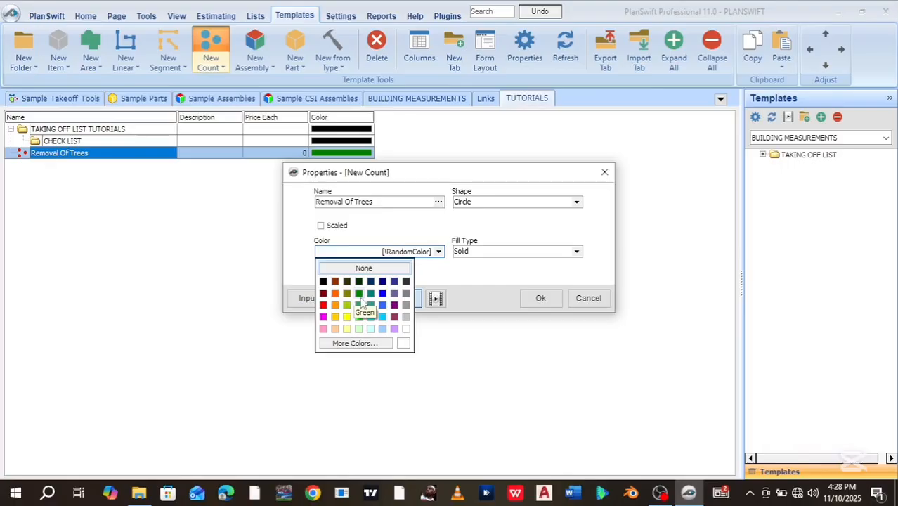
{"action": "left_click", "coordinate": [335, 293]}
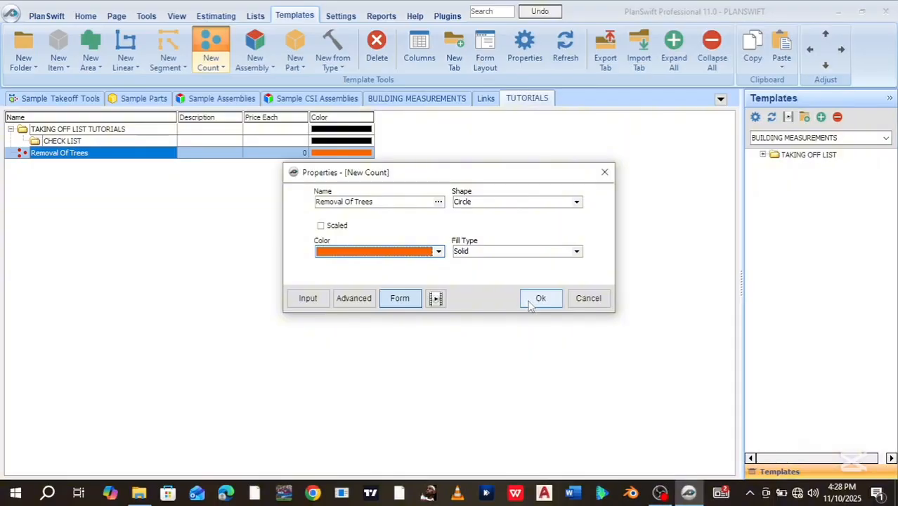
Step: Open the advanced properties of the Removal Of Trees count and examine its estimating quantity, takeoff data and units
{"action": "left_click", "coordinate": [354, 298]}
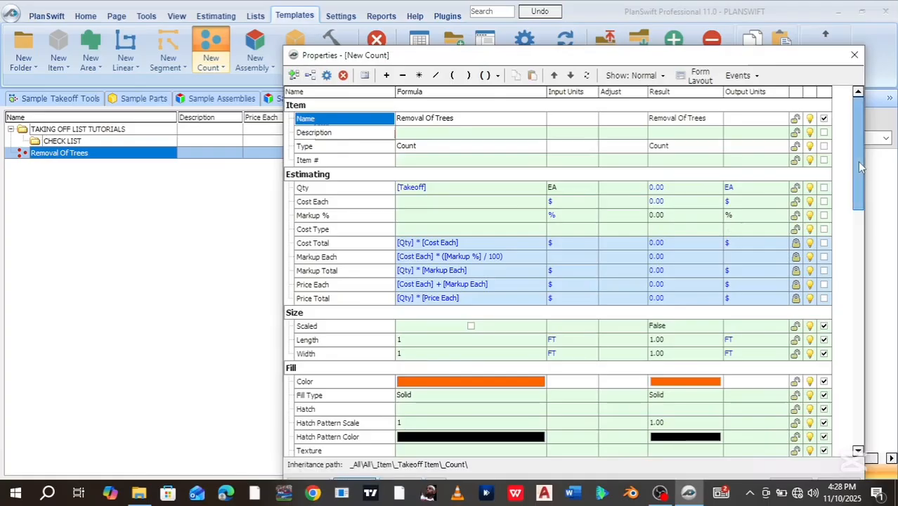
{"action": "scroll", "coordinate": [856, 168], "scroll_direction": "down", "scroll_amount": 1}
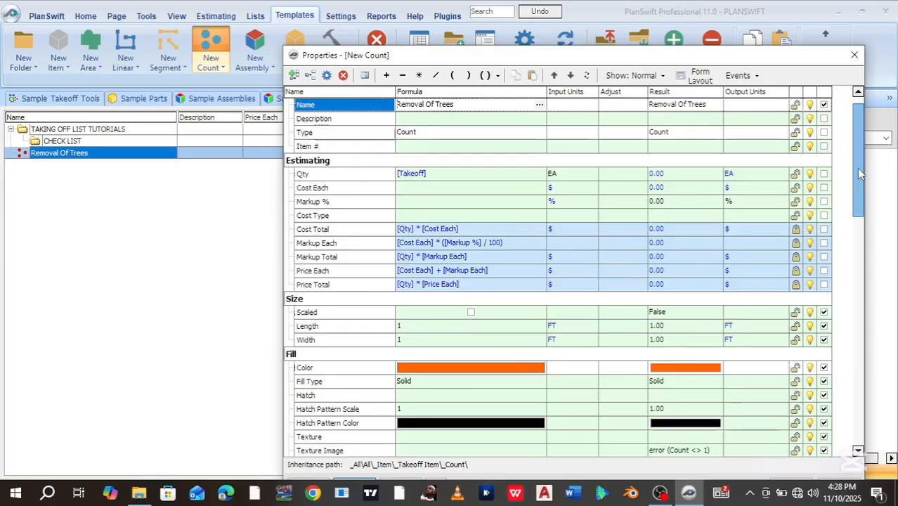
{"action": "scroll", "coordinate": [825, 188], "scroll_direction": "down", "scroll_amount": 1}
{"action": "scroll", "coordinate": [612, 262], "scroll_direction": "up", "scroll_amount": 1}
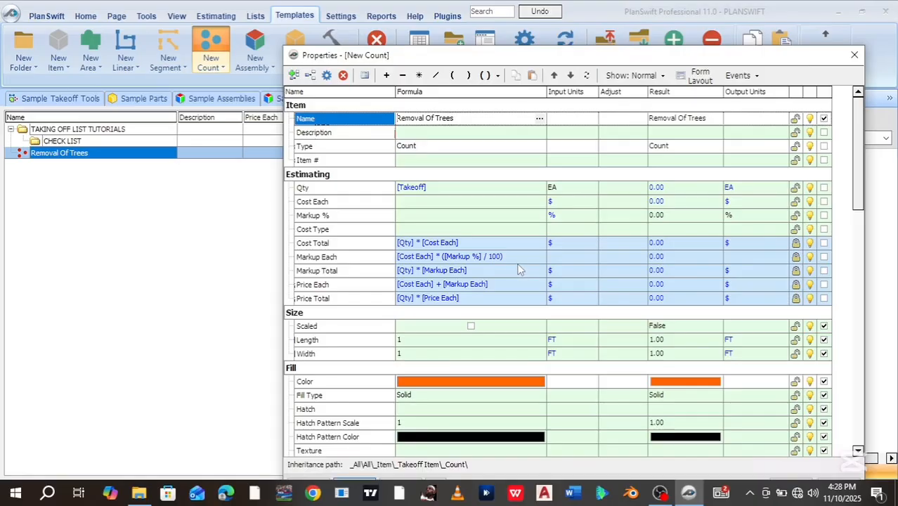
{"action": "left_click_drag", "start_coordinate": [857, 154], "coordinate": [856, 234]}
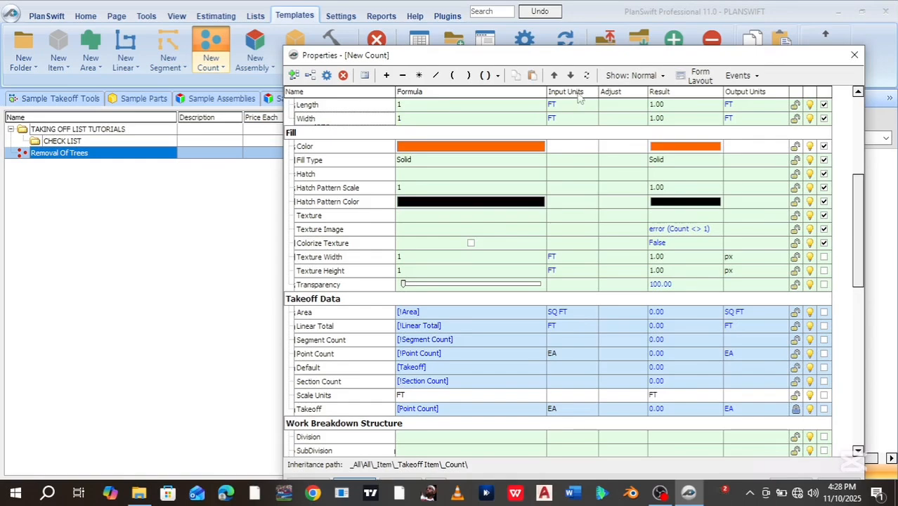
{"action": "left_click", "coordinate": [582, 355]}
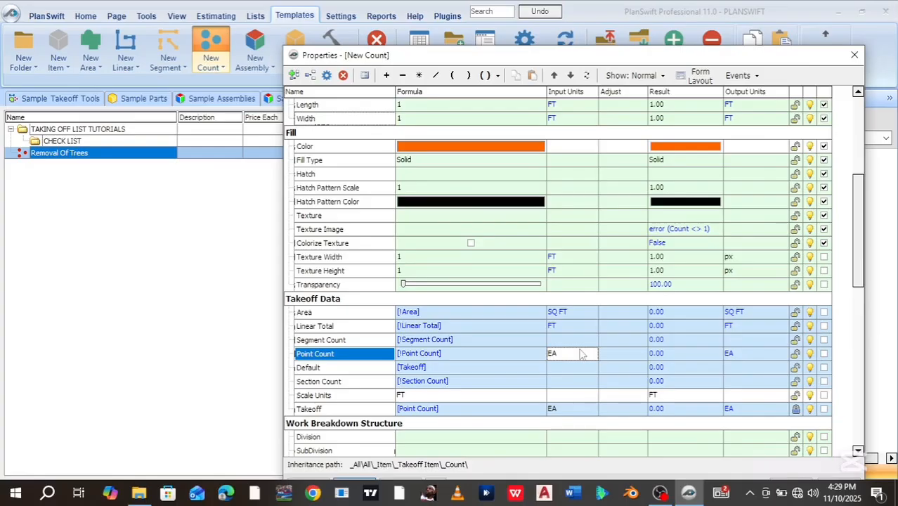
{"action": "left_click", "coordinate": [321, 411]}
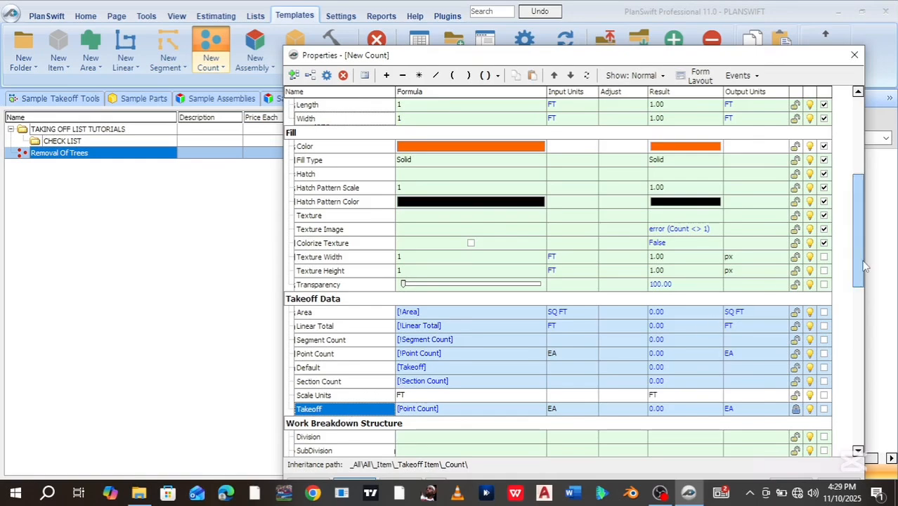
{"action": "left_click_drag", "start_coordinate": [858, 261], "coordinate": [865, 196]}
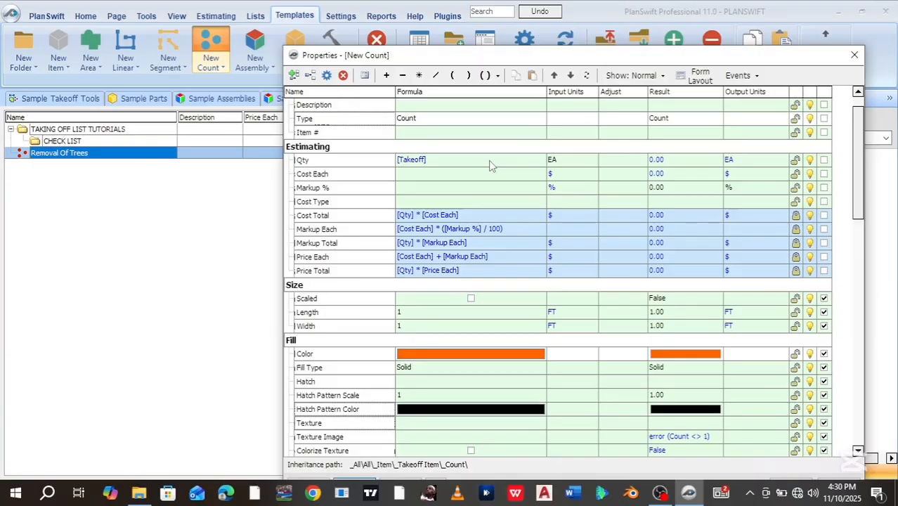
{"action": "left_click_drag", "start_coordinate": [855, 180], "coordinate": [857, 257]}
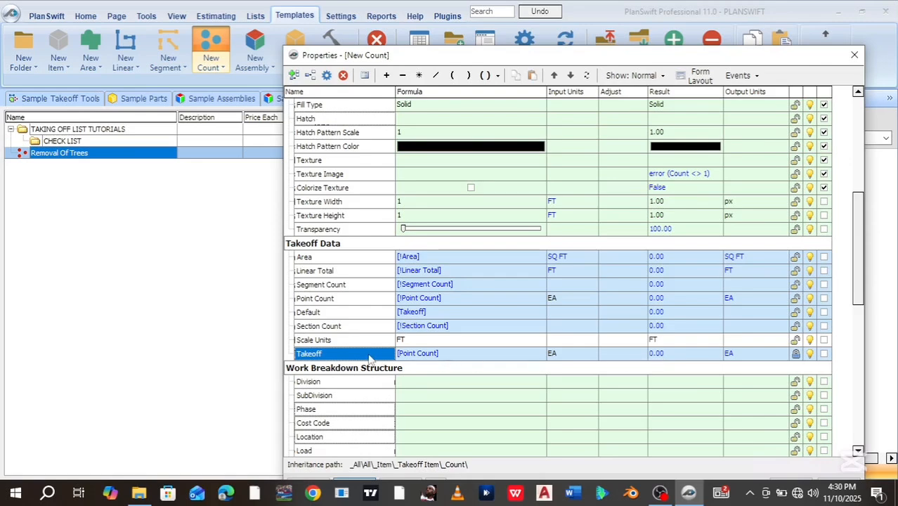
{"action": "left_click_drag", "start_coordinate": [853, 257], "coordinate": [859, 181]}
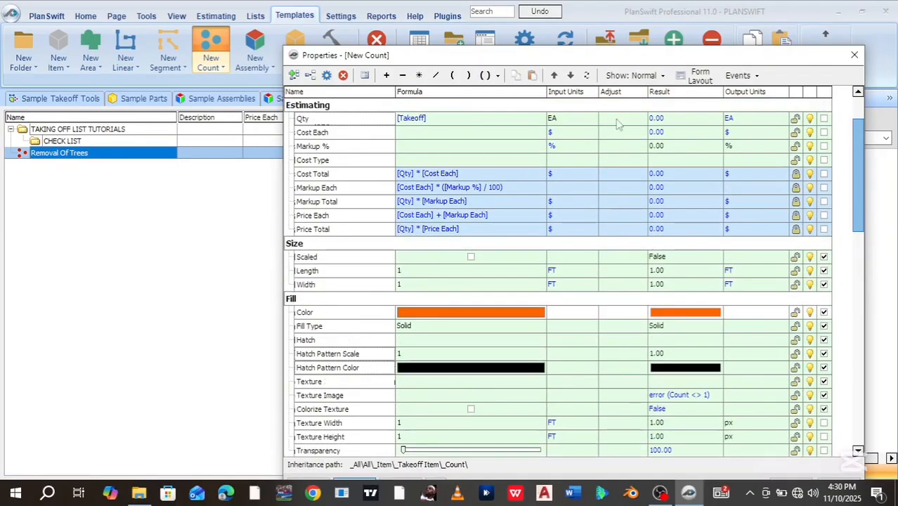
Step: Append a multiplication sign to the Qty formula and add a Number property named depth to the Estimating group
{"action": "left_click", "coordinate": [436, 119]}
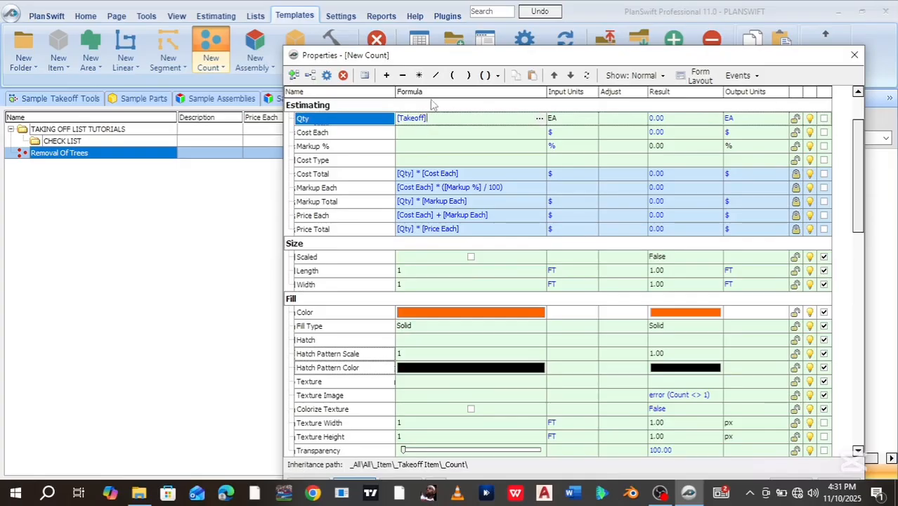
{"action": "left_click", "coordinate": [419, 75]}
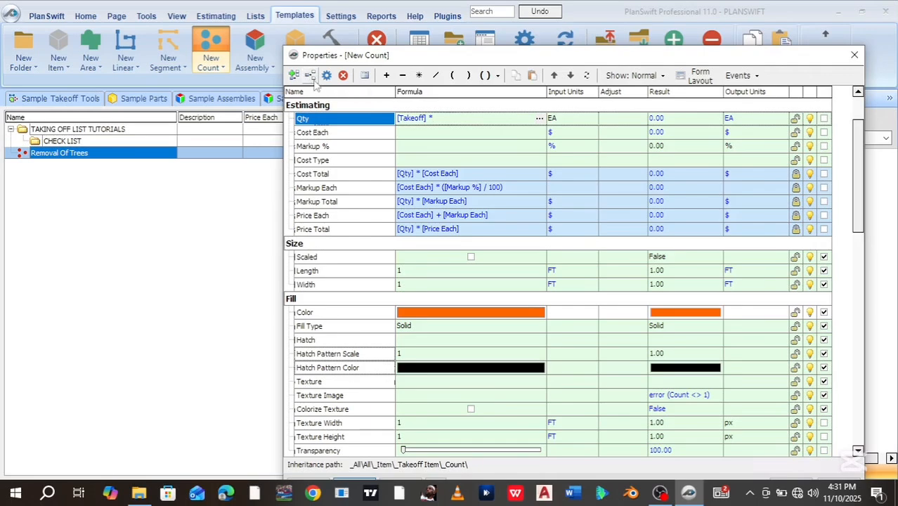
{"action": "left_click", "coordinate": [313, 78]}
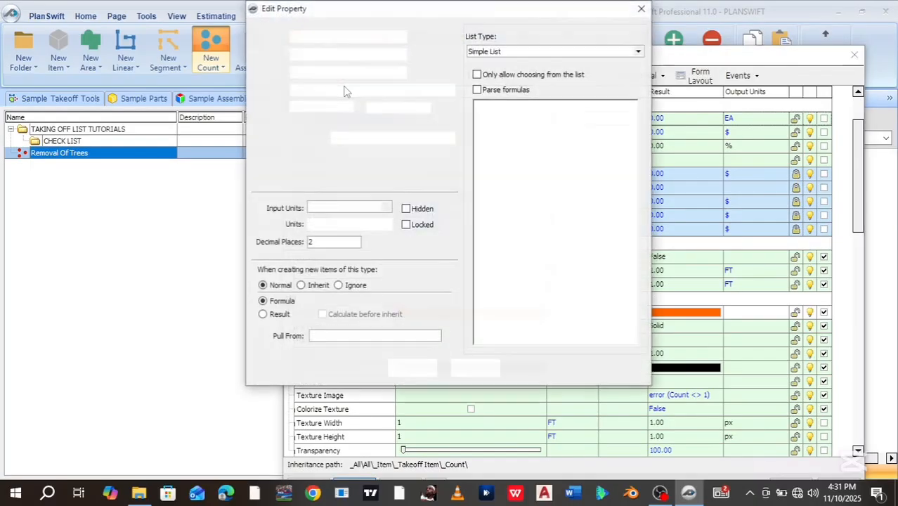
{"action": "type", "text": "de"}
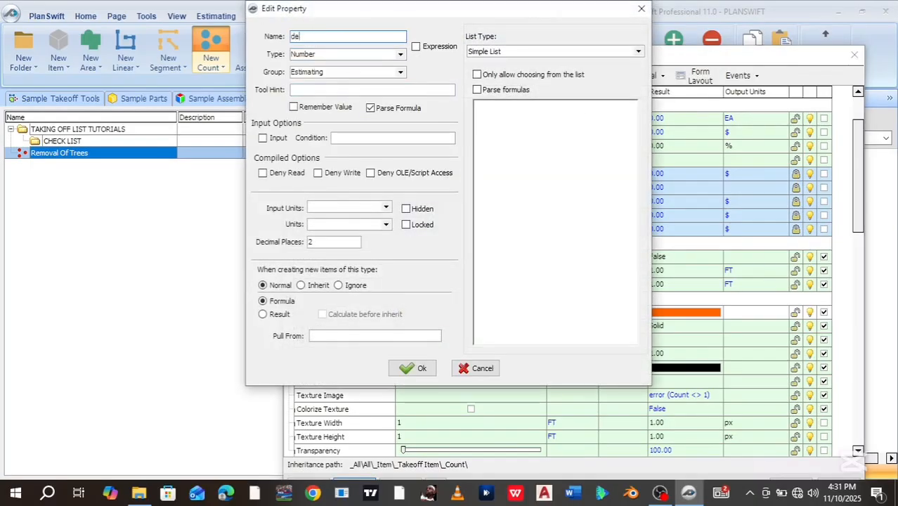
{"action": "type", "text": "pth"}
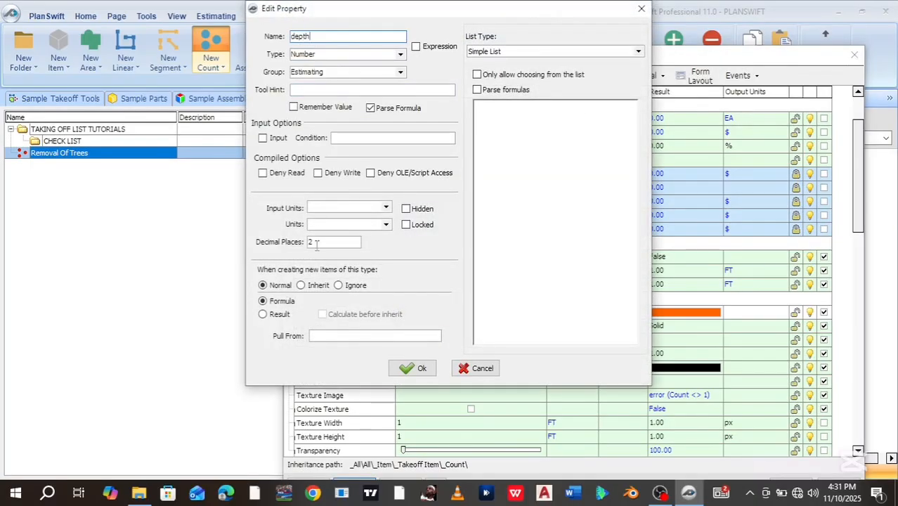
{"action": "left_click", "coordinate": [412, 368]}
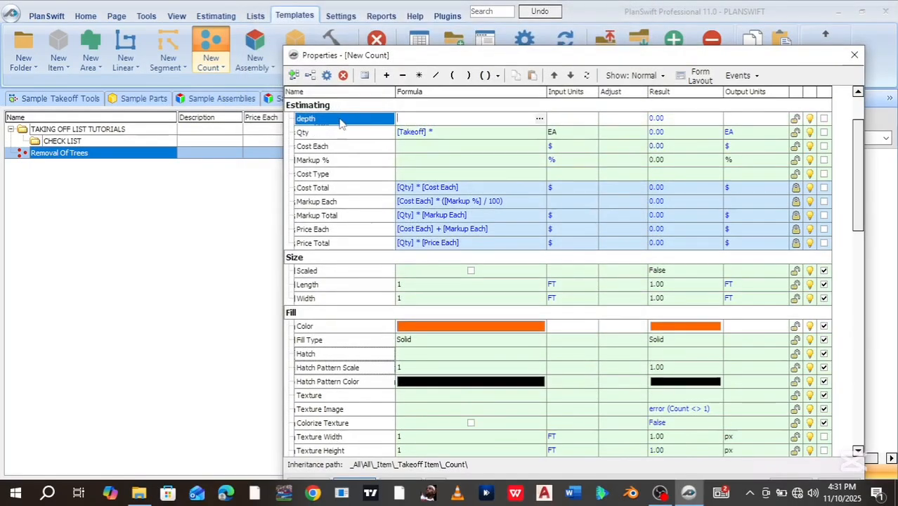
Step: Set the Qty formula to [Takeoff] * [depth]
{"action": "left_click", "coordinate": [451, 137]}
{"action": "type", "text": "[depth]"}
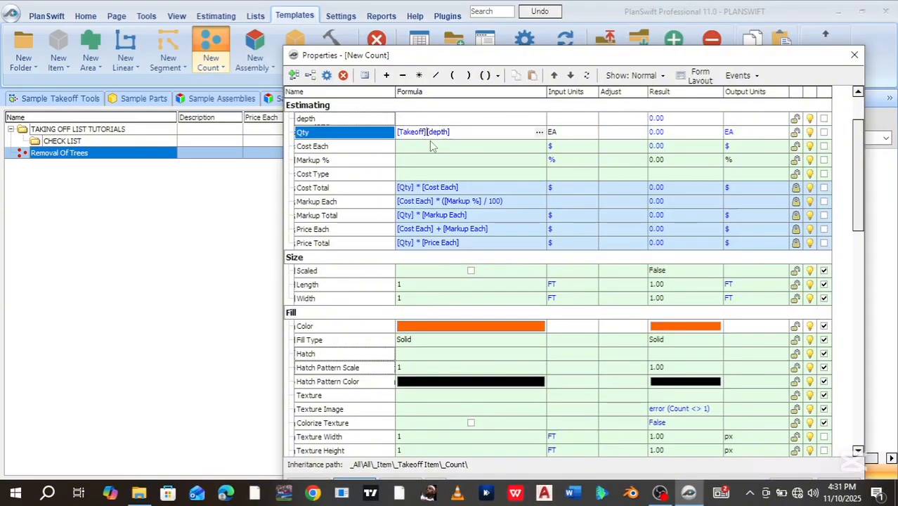
{"action": "left_click", "coordinate": [419, 76]}
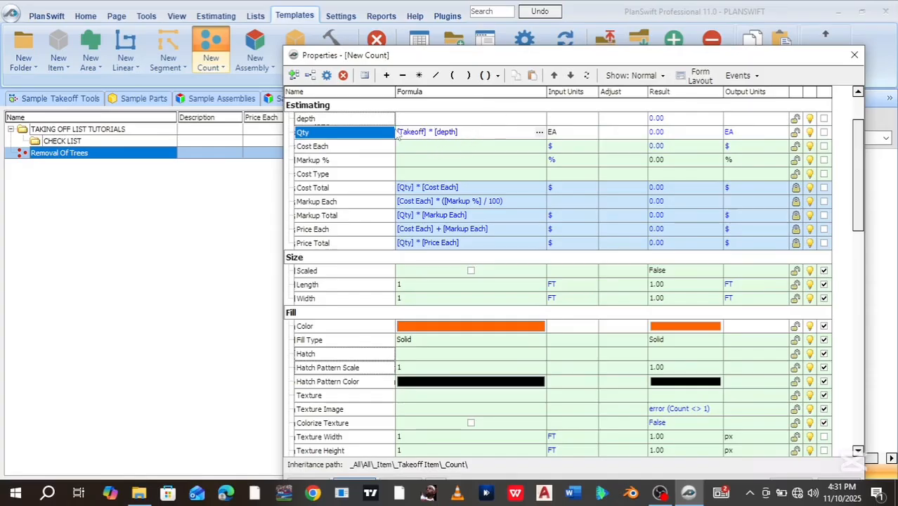
Step: Reduce the Qty formula to [Takeoff], then close the count's properties and discard the count
{"action": "left_click", "coordinate": [464, 132]}
{"action": "key", "text": "BackSpace"}
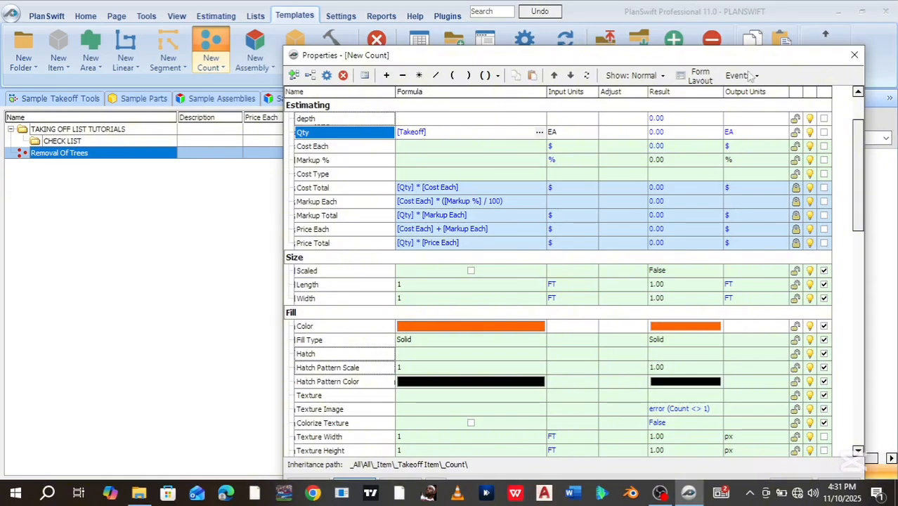
{"action": "left_click_drag", "start_coordinate": [856, 212], "coordinate": [863, 274]}
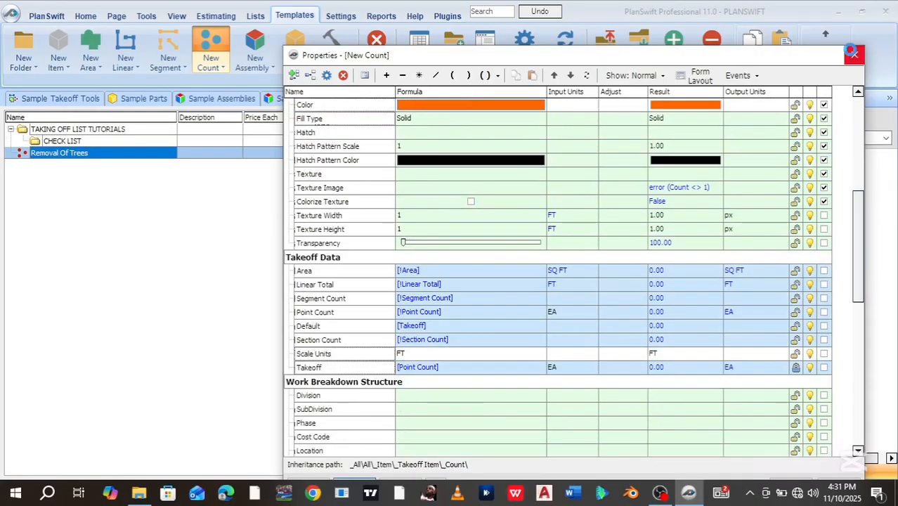
{"action": "left_click", "coordinate": [853, 55]}
{"action": "left_click", "coordinate": [477, 248]}
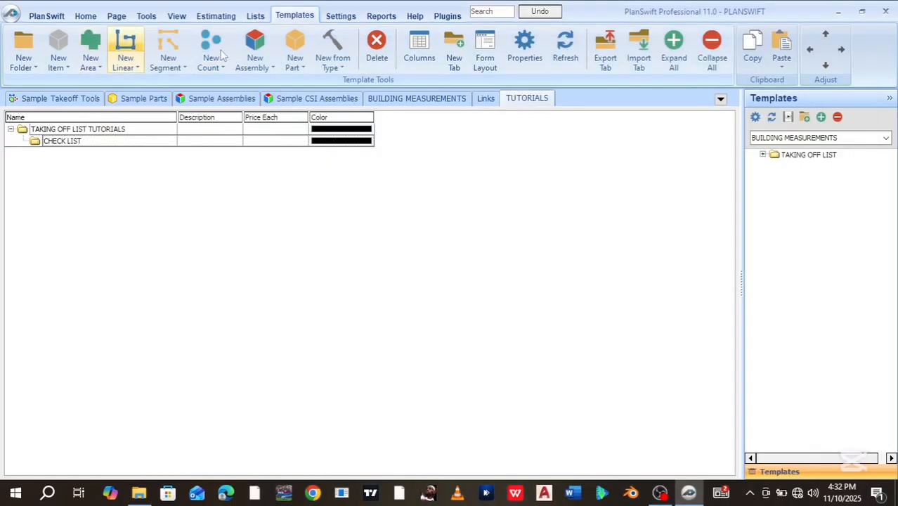
Step: Create a count template named Removal Of Trees with a Circle shape, green color and Solid fill
{"action": "left_click", "coordinate": [212, 44]}
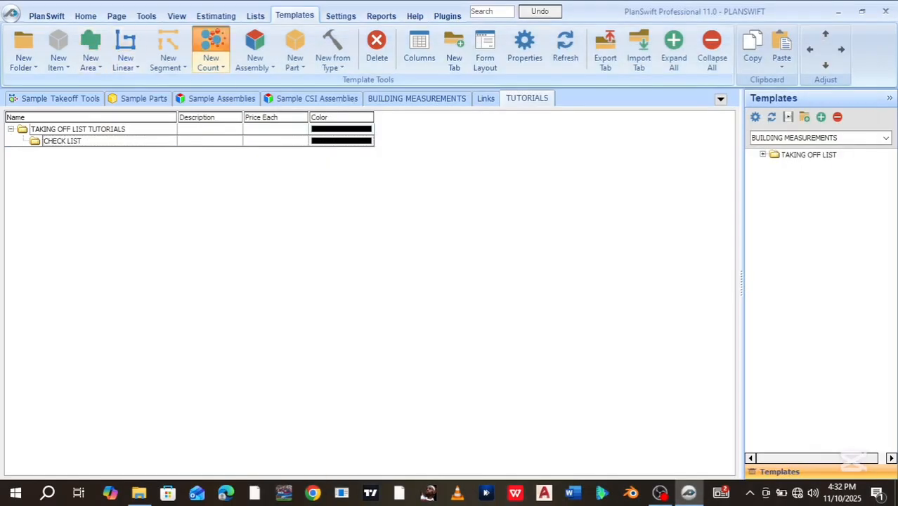
{"action": "left_click", "coordinate": [218, 44]}
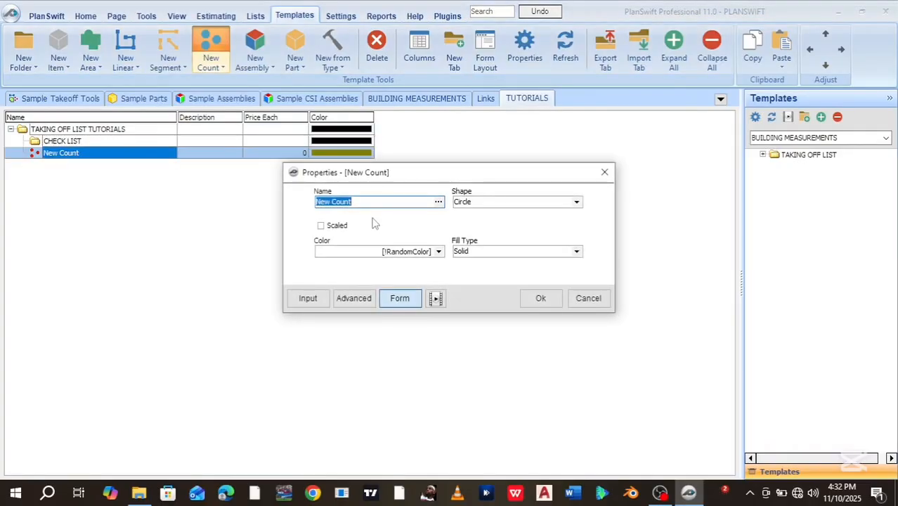
{"action": "type", "text": "Removal Of Trees"}
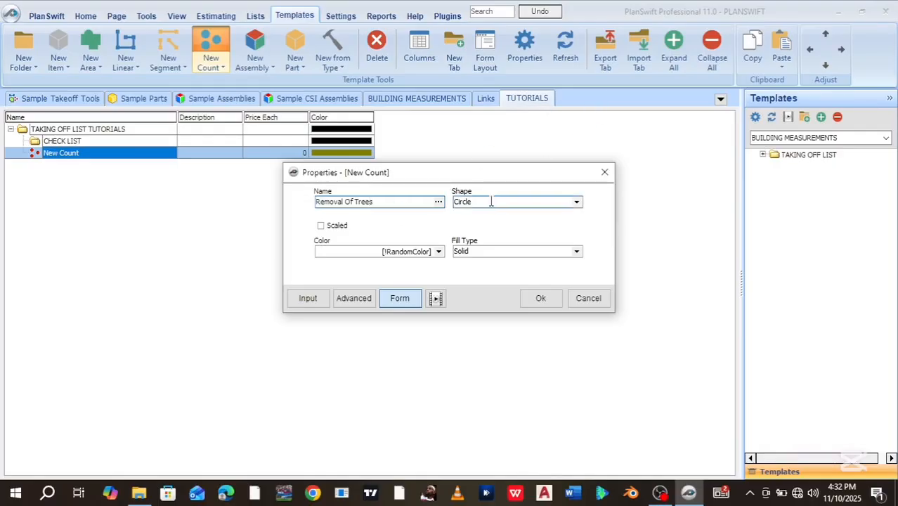
{"action": "left_click", "coordinate": [437, 252]}
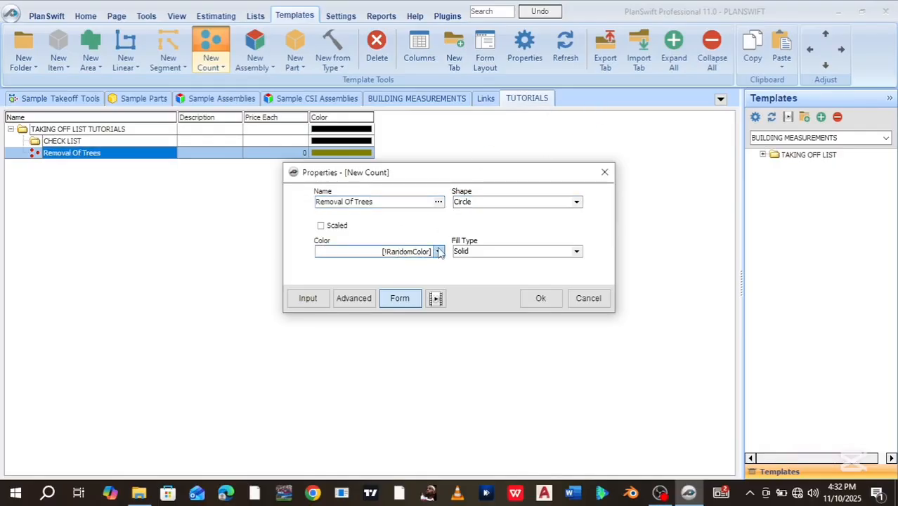
{"action": "left_click", "coordinate": [359, 302]}
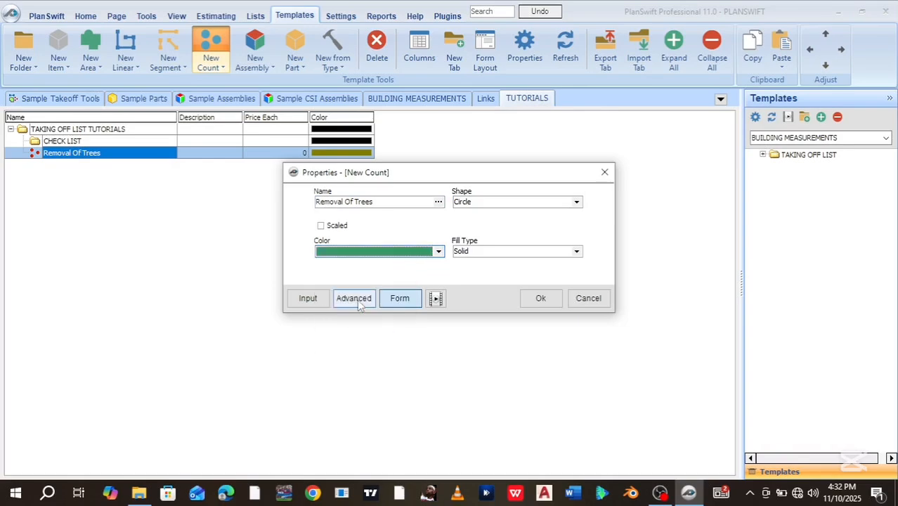
{"action": "left_click", "coordinate": [540, 302]}
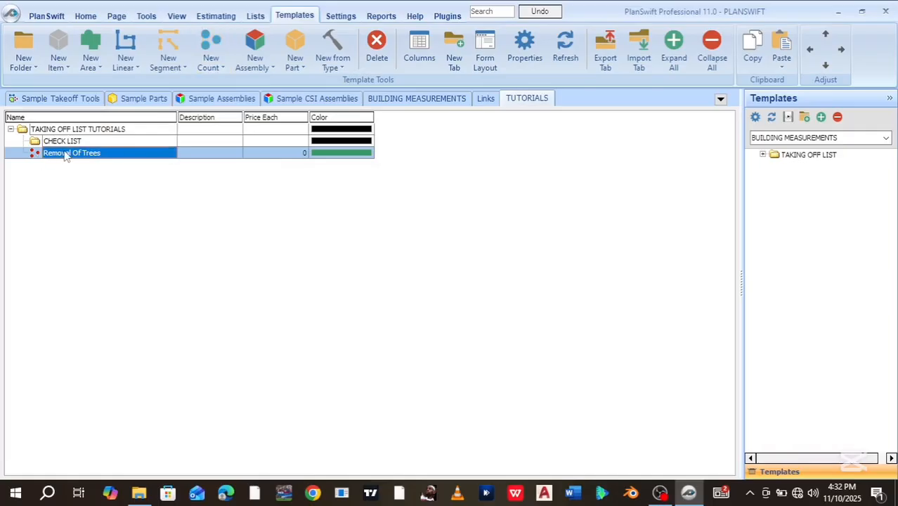
Step: Nest the Removal Of Trees count inside the CHECK LIST folder, then collapse and re-expand the folder
{"action": "left_click_drag", "start_coordinate": [67, 156], "coordinate": [63, 145]}
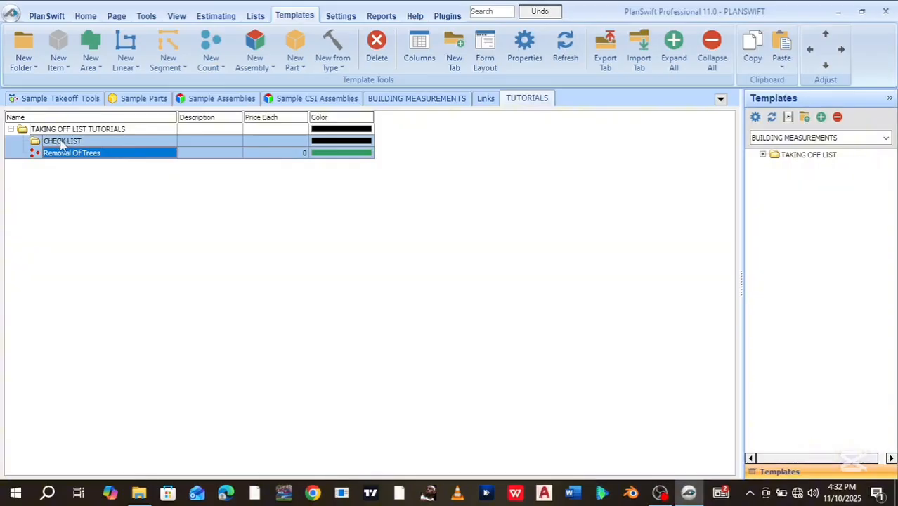
{"action": "left_click", "coordinate": [841, 50]}
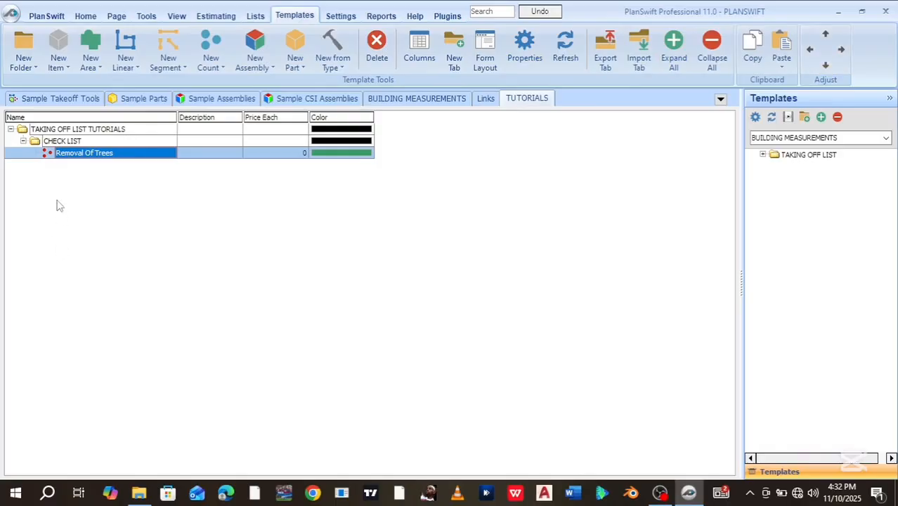
{"action": "left_click", "coordinate": [23, 141]}
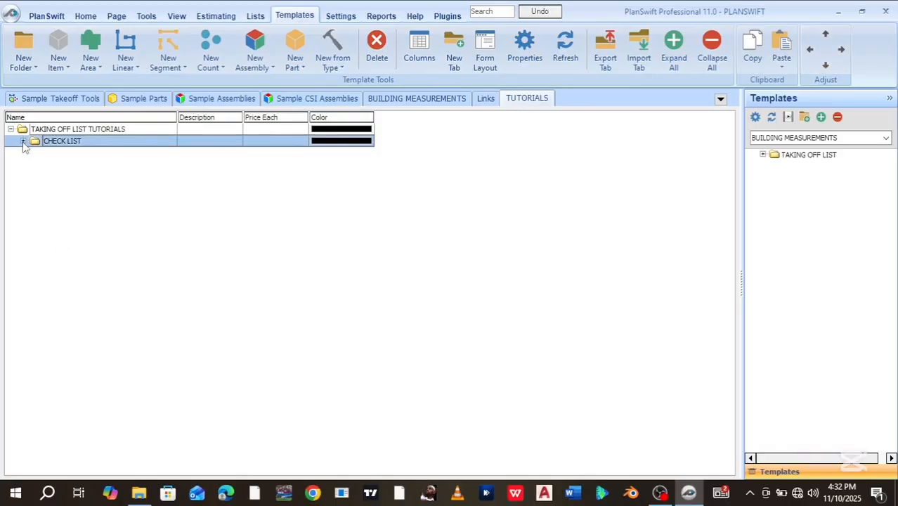
{"action": "left_click", "coordinate": [22, 141]}
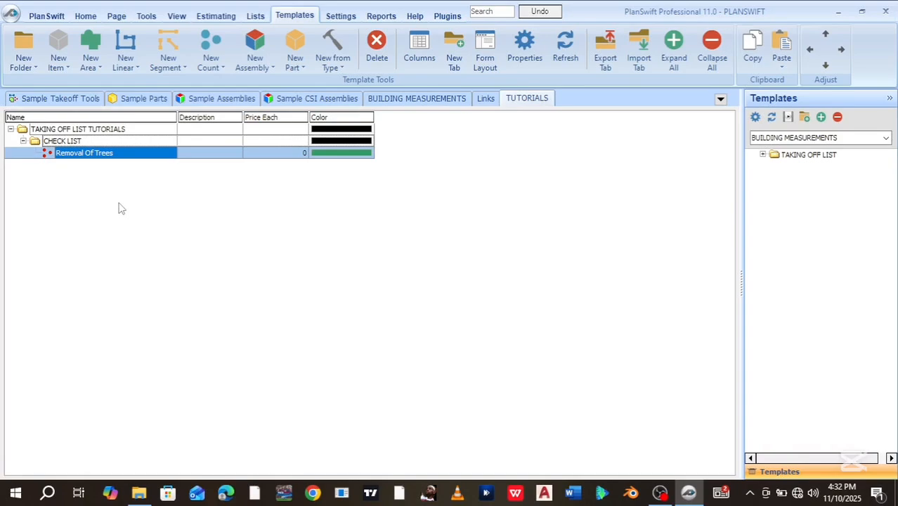
Step: Rename the count as Removal Of Trees girth 500-1500mm and widen the Name column to fit it
{"action": "left_click", "coordinate": [193, 154]}
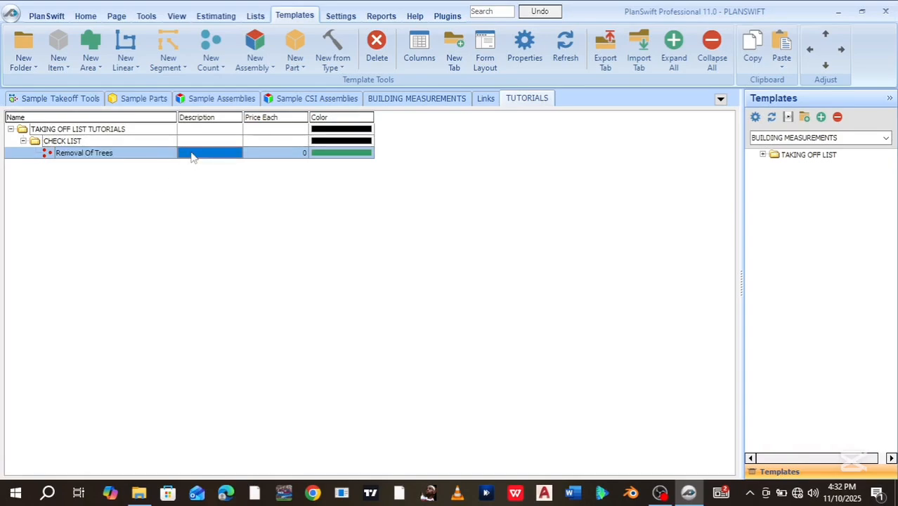
{"action": "double_click", "coordinate": [193, 154]}
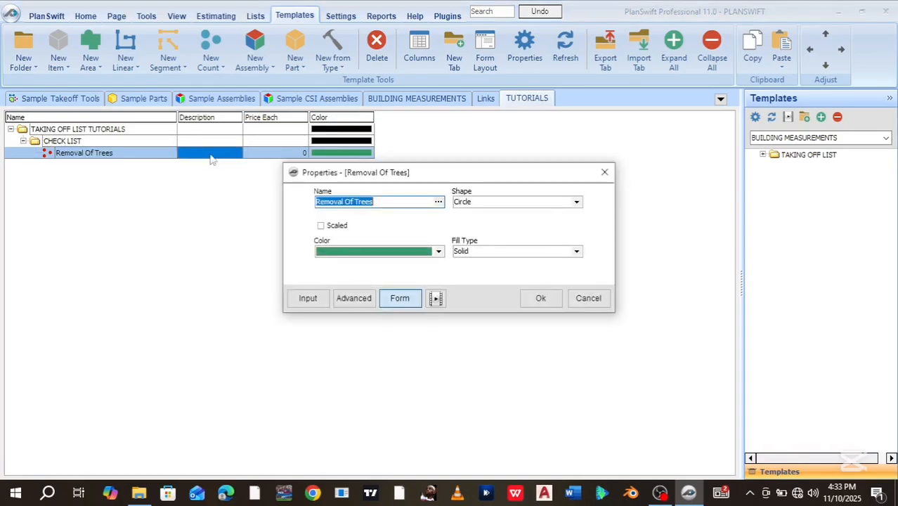
{"action": "left_click", "coordinate": [389, 204]}
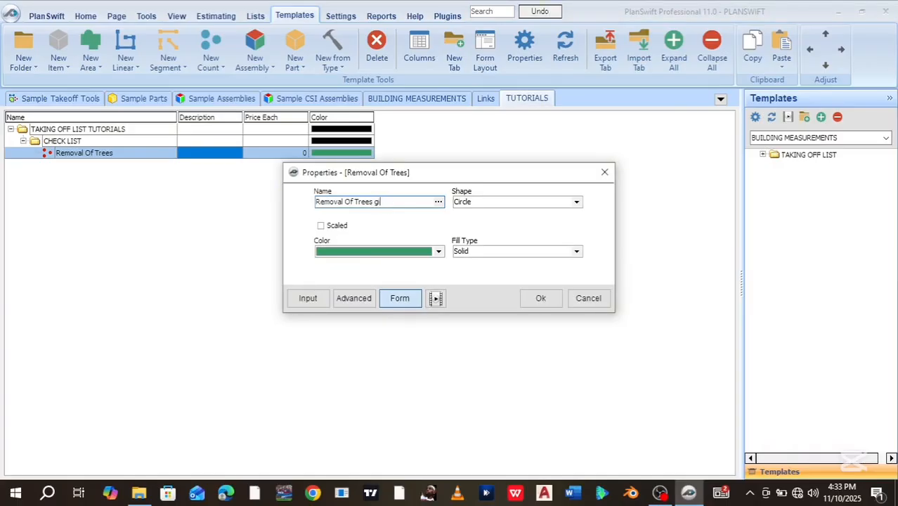
{"action": "type", "text": "girth 500-1500mm"}
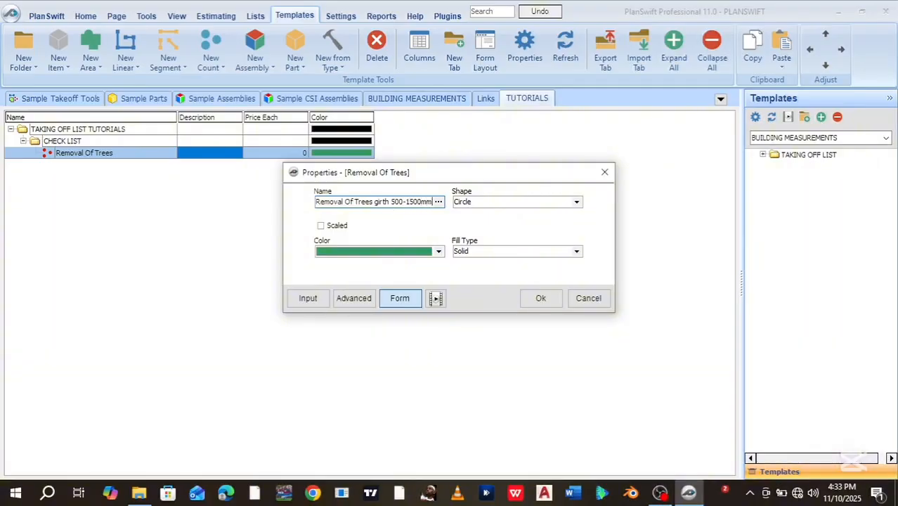
{"action": "left_click", "coordinate": [542, 303]}
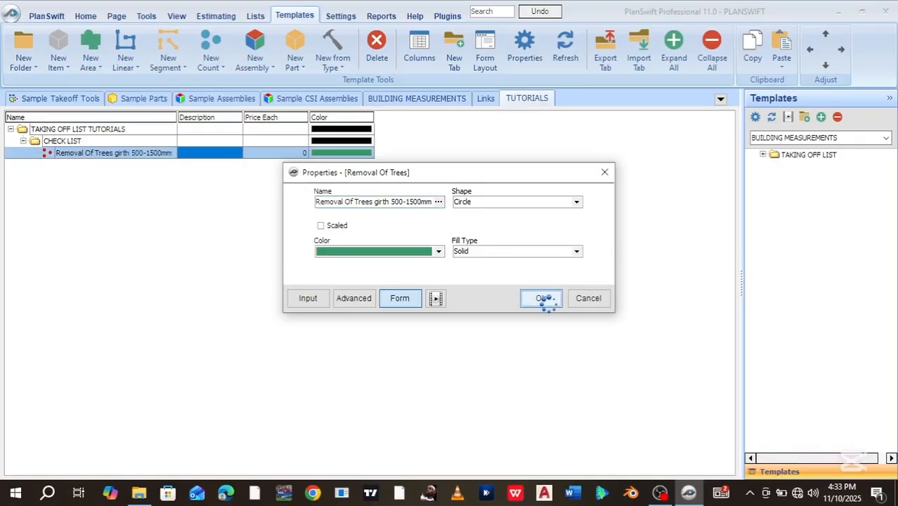
{"action": "left_click_drag", "start_coordinate": [177, 117], "coordinate": [195, 118]}
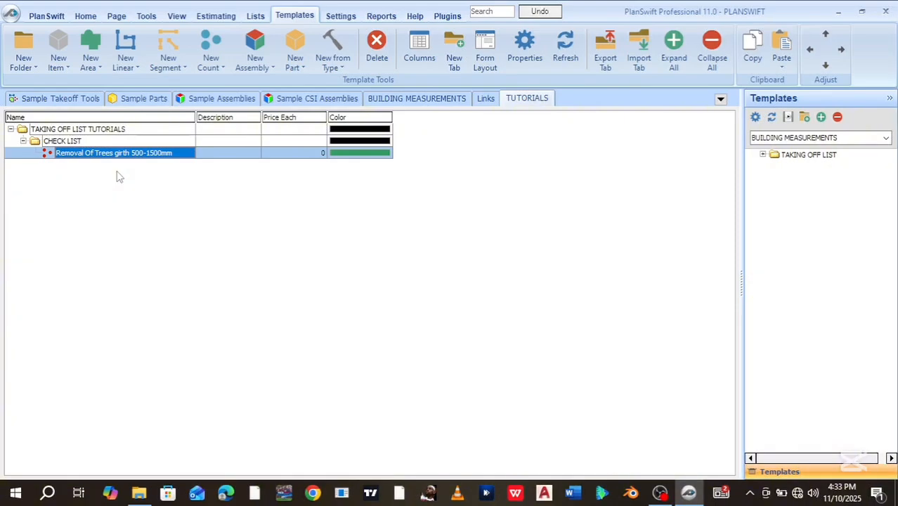
Step: Create a second count template named Removal of trees girth 1500-3000mm with a Circle shape and green color
{"action": "left_click", "coordinate": [208, 42]}
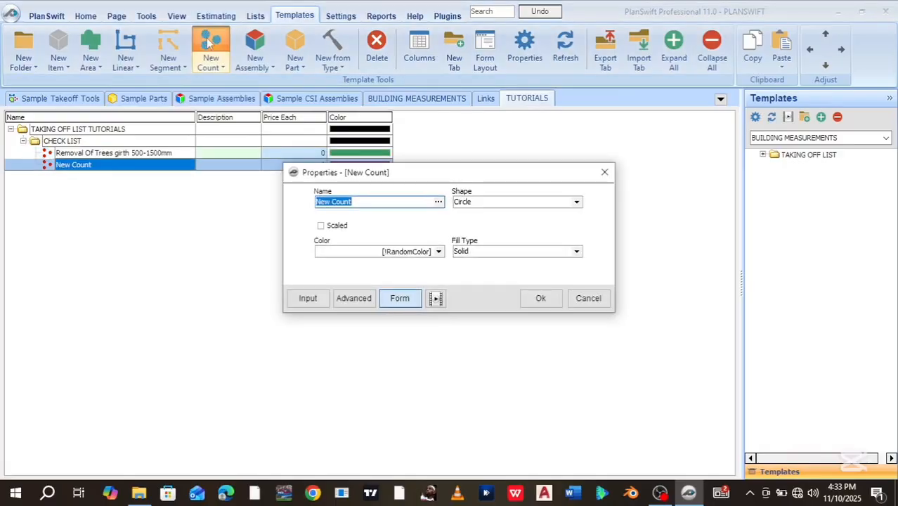
{"action": "type", "text": "\\R"}
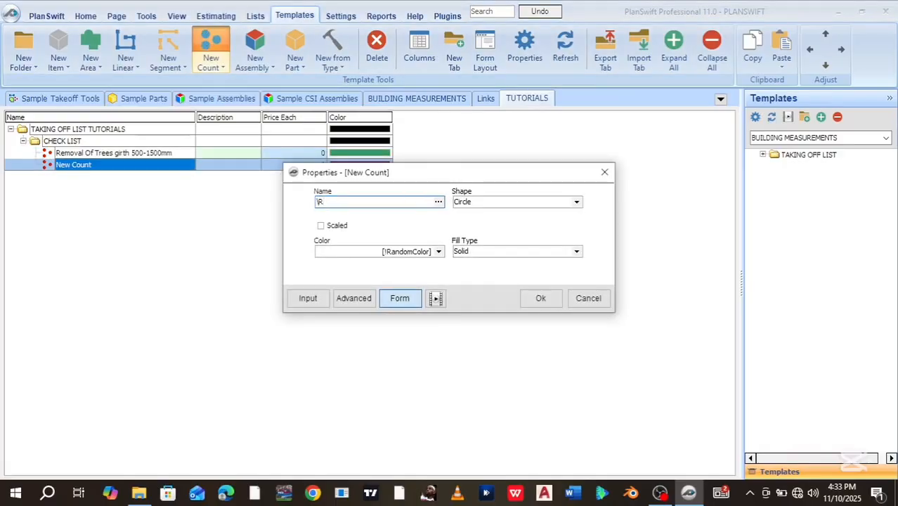
{"action": "key", "text": "BackSpace"}
{"action": "key", "text": "BackSpace"}
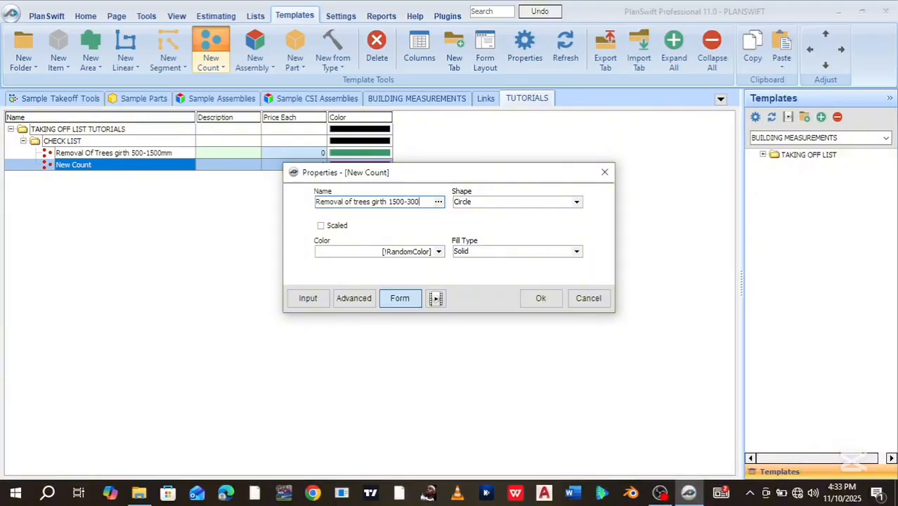
{"action": "type", "text": "mm"}
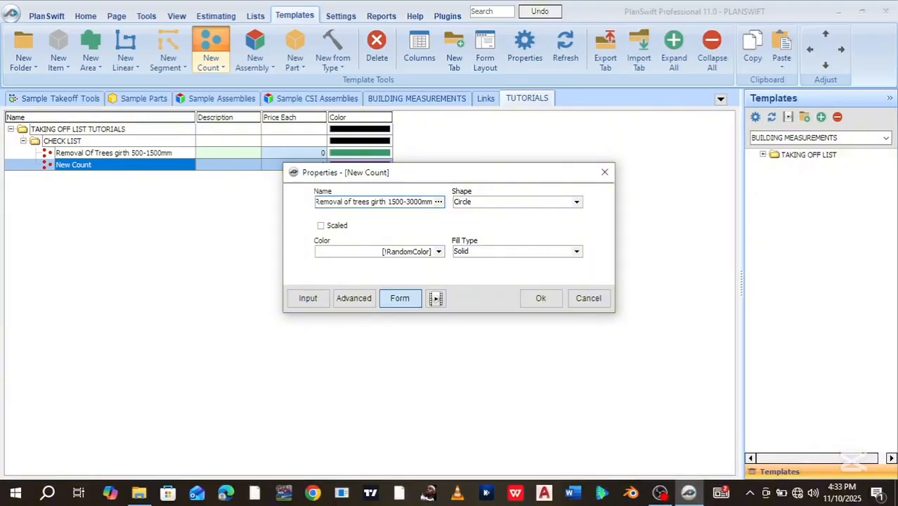
{"action": "left_click", "coordinate": [438, 252]}
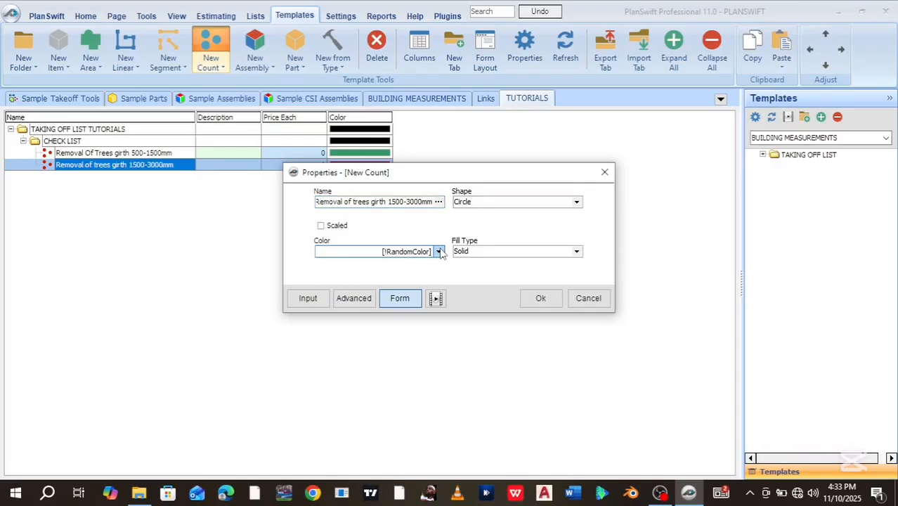
{"action": "left_click", "coordinate": [438, 252]}
{"action": "left_click", "coordinate": [359, 306]}
{"action": "left_click", "coordinate": [553, 302]}
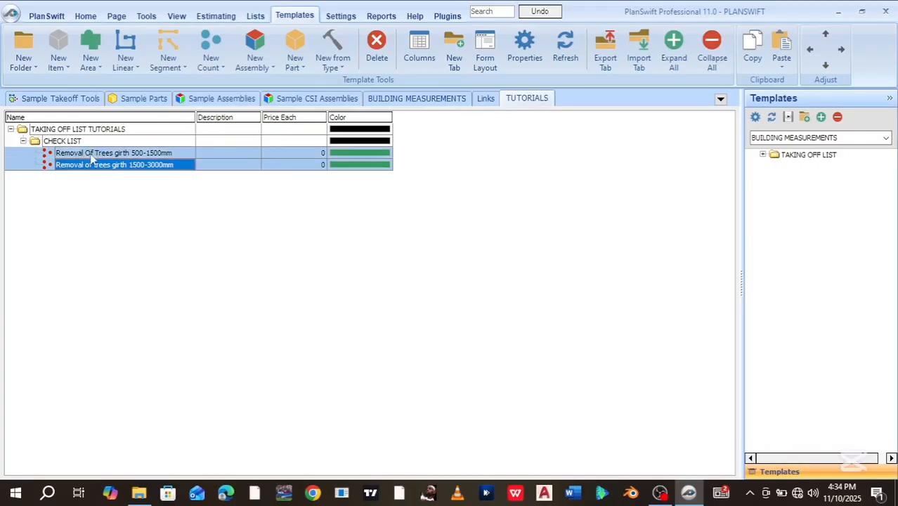
Step: Nest the 1500-3000mm count under the 500-1500mm count, then collapse and re-expand the parent count
{"action": "left_click", "coordinate": [840, 49]}
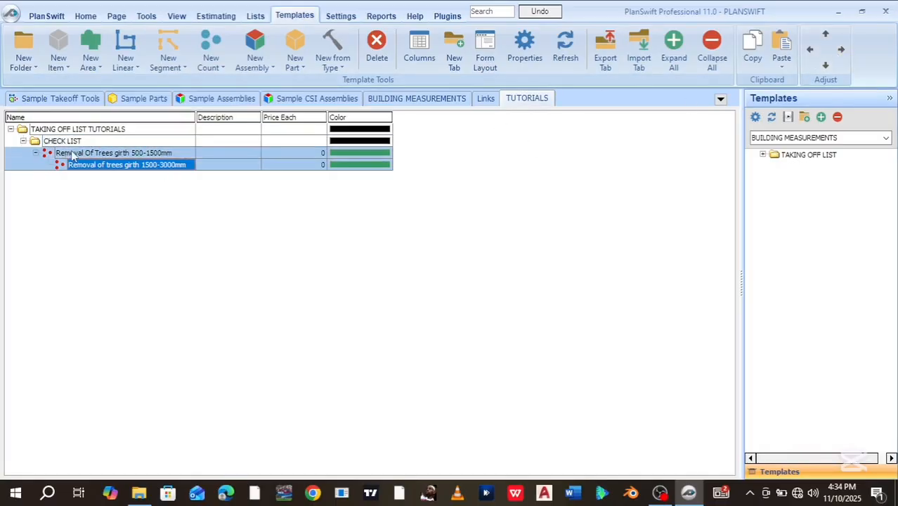
{"action": "left_click", "coordinate": [35, 152]}
{"action": "left_click", "coordinate": [35, 152]}
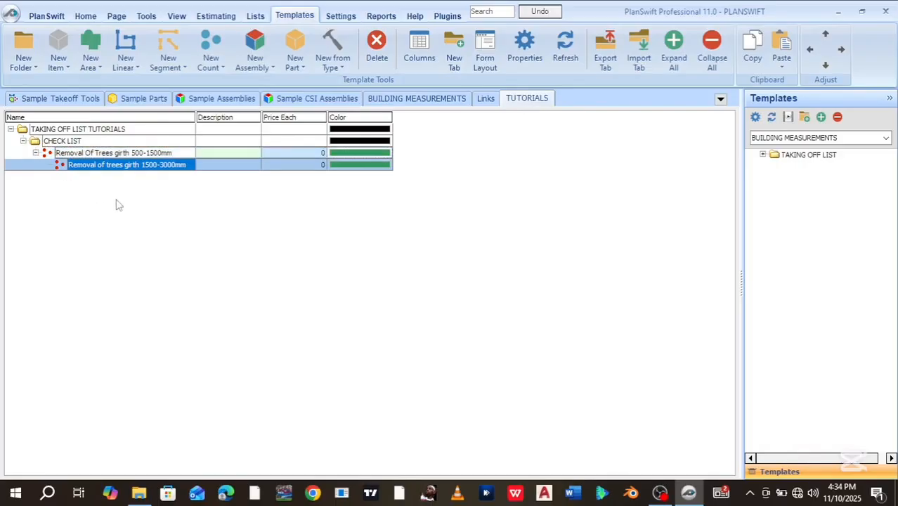
Step: Outdent the Removal of trees girth 1500-3000mm count so it sits directly under the CHECK LIST folder
{"action": "left_click", "coordinate": [809, 49]}
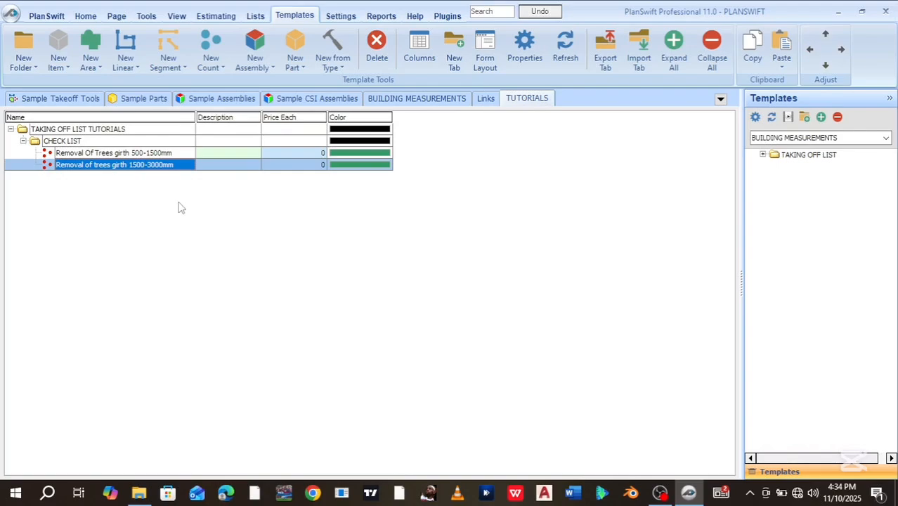
Step: Return to the job's drawings and browse the SEAMAN ESTATE pages to open the site plan sheet
{"action": "left_click", "coordinate": [84, 17]}
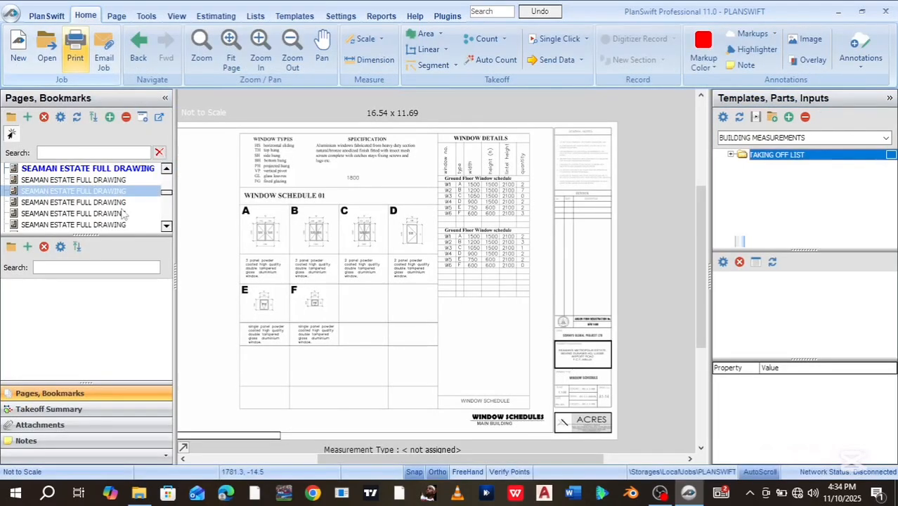
{"action": "left_click_drag", "start_coordinate": [166, 194], "coordinate": [167, 192]}
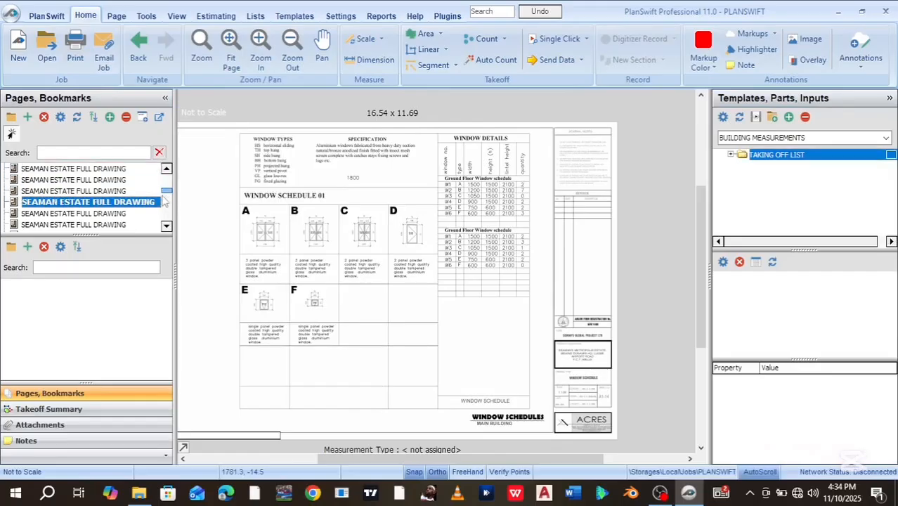
{"action": "left_click", "coordinate": [74, 224]}
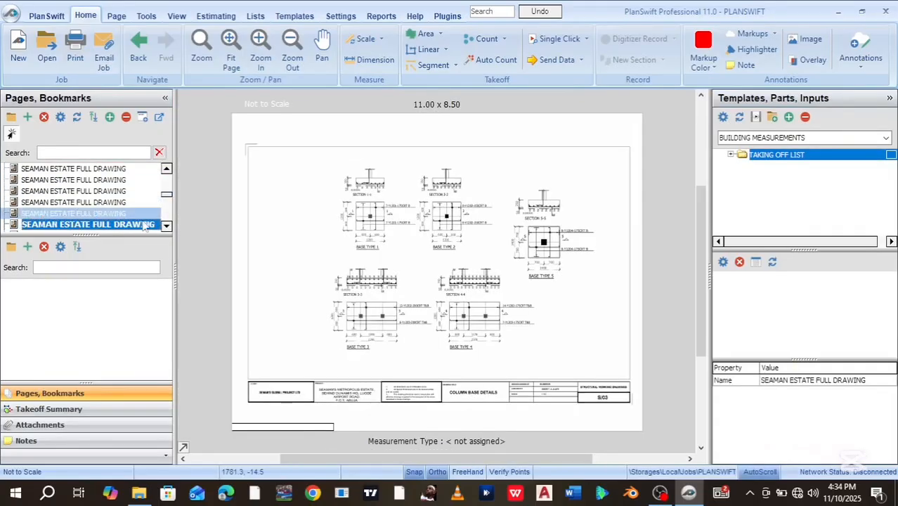
{"action": "left_click", "coordinate": [104, 202]}
{"action": "left_click", "coordinate": [89, 193]}
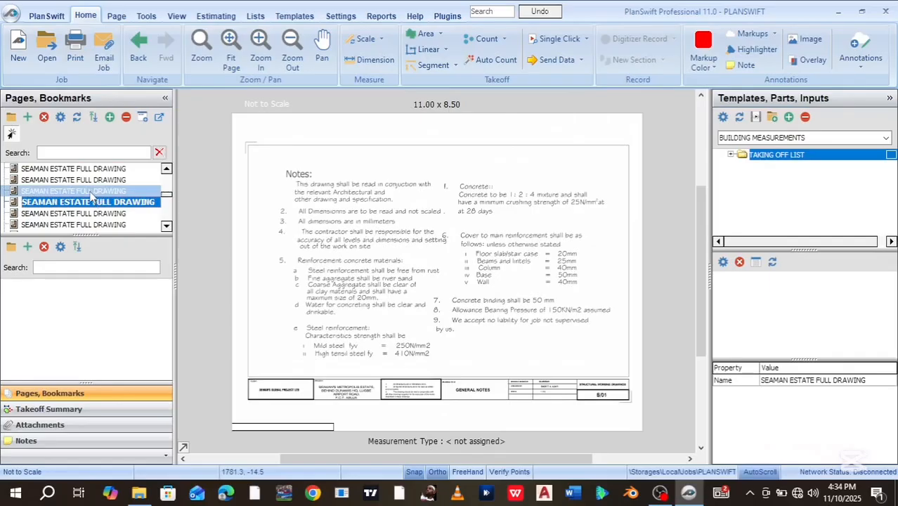
{"action": "left_click", "coordinate": [90, 180]}
{"action": "left_click", "coordinate": [89, 169]}
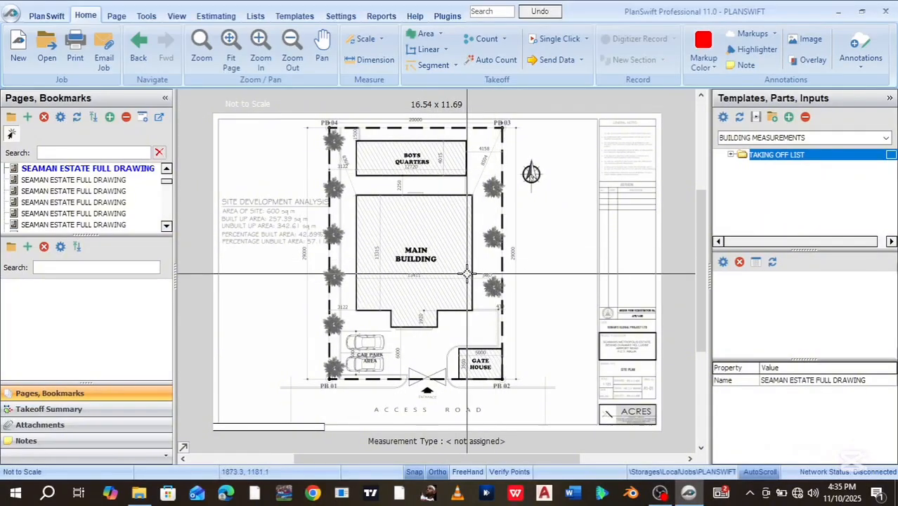
Step: Rename the open site plan page as SITE PLAN in its properties
{"action": "right_click", "coordinate": [82, 173]}
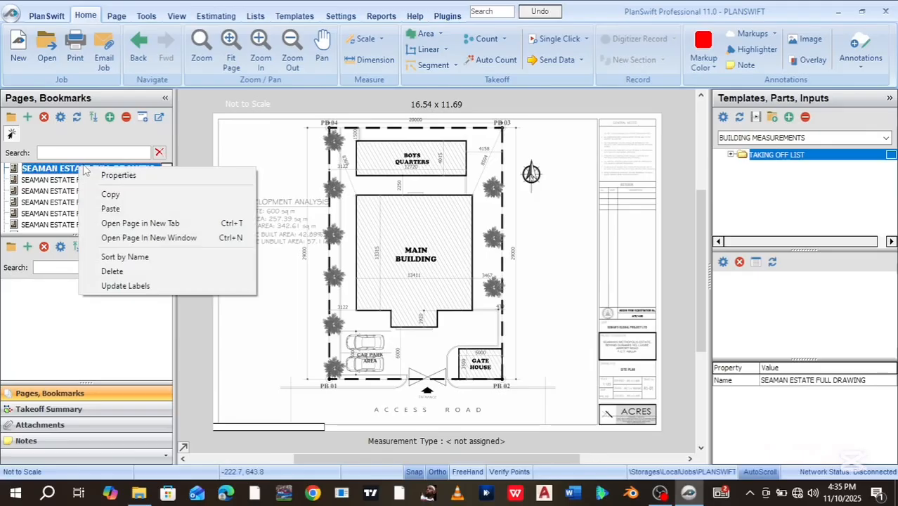
{"action": "left_click", "coordinate": [35, 343]}
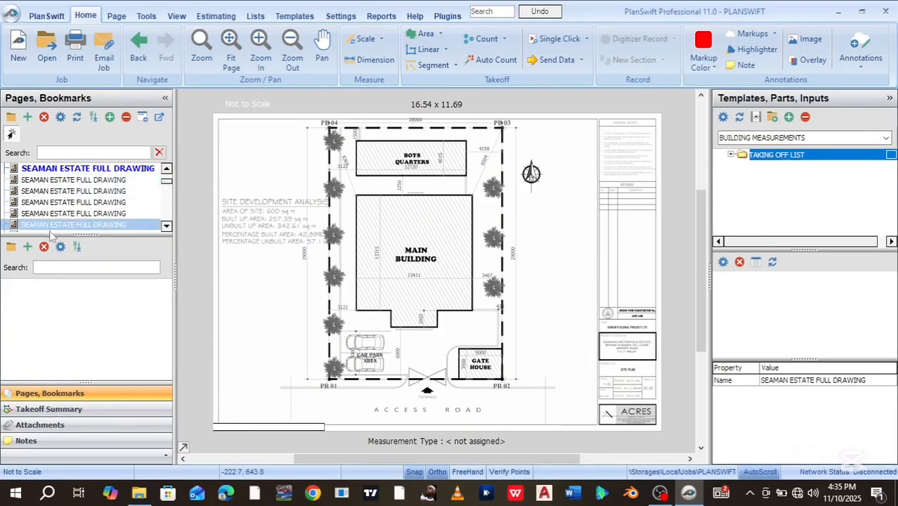
{"action": "left_click", "coordinate": [68, 171]}
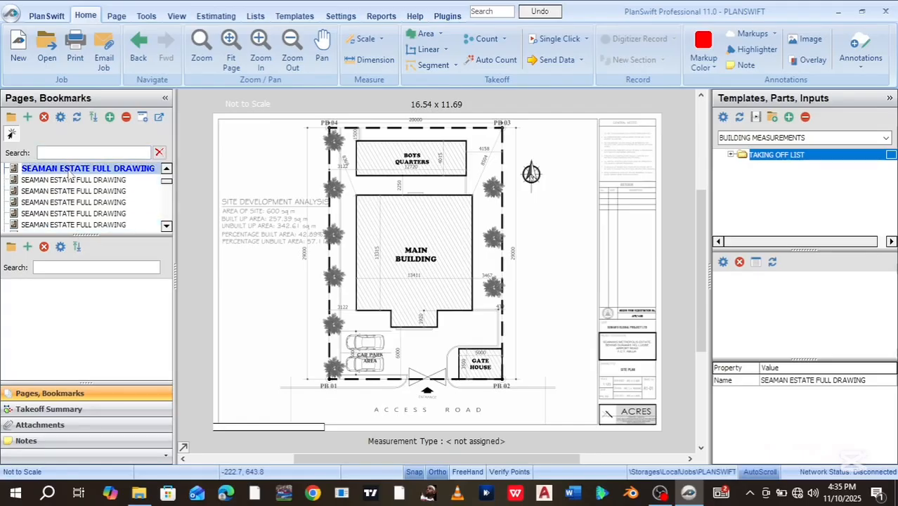
{"action": "right_click", "coordinate": [70, 174]}
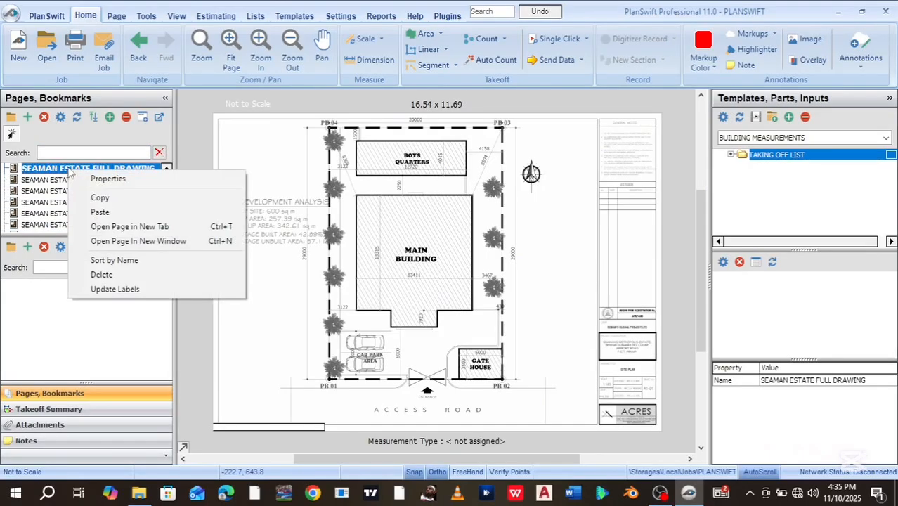
{"action": "left_click", "coordinate": [63, 175]}
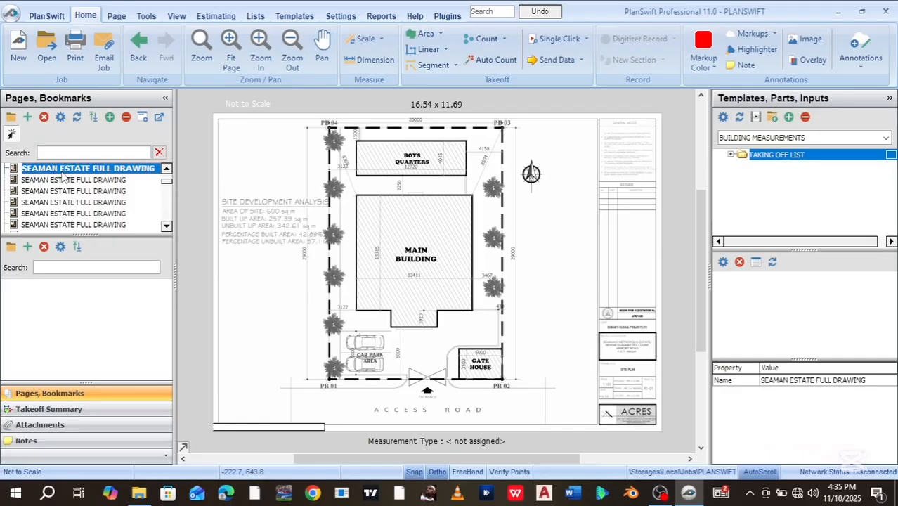
{"action": "right_click", "coordinate": [62, 173]}
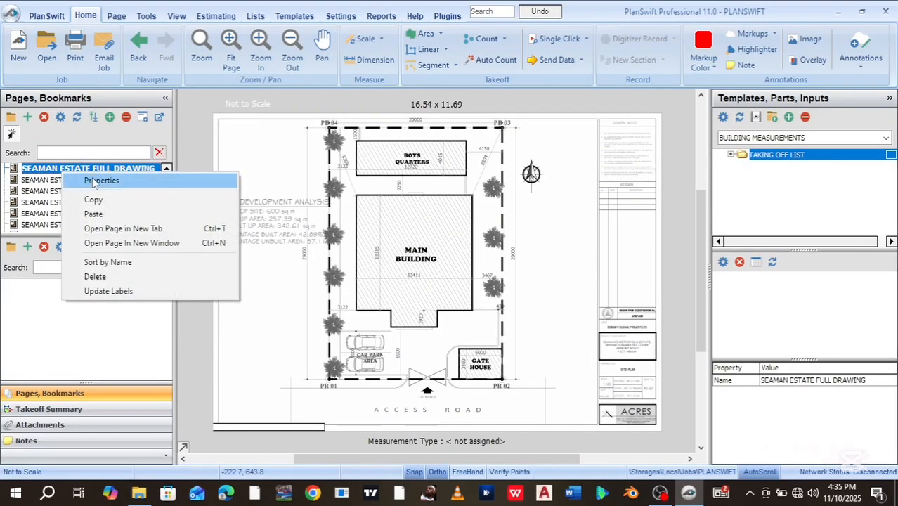
{"action": "left_click", "coordinate": [94, 181]}
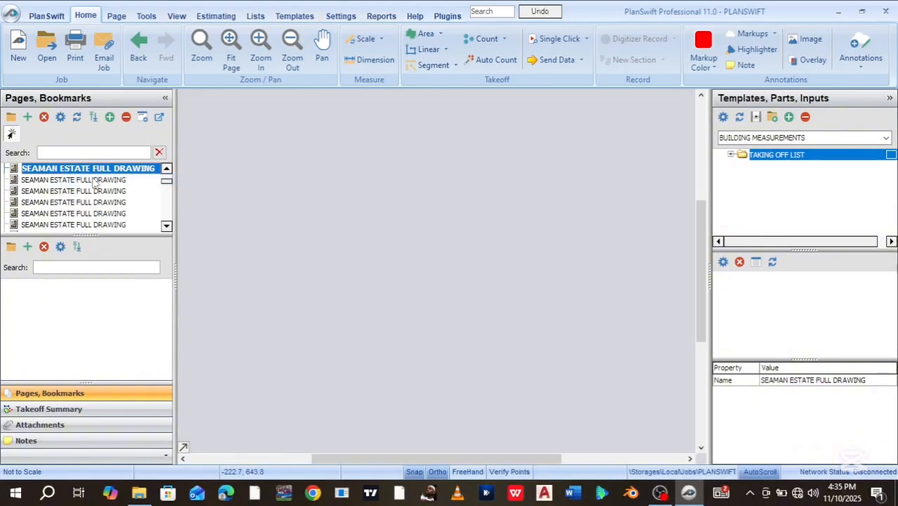
{"action": "key", "text": "BackSpace"}
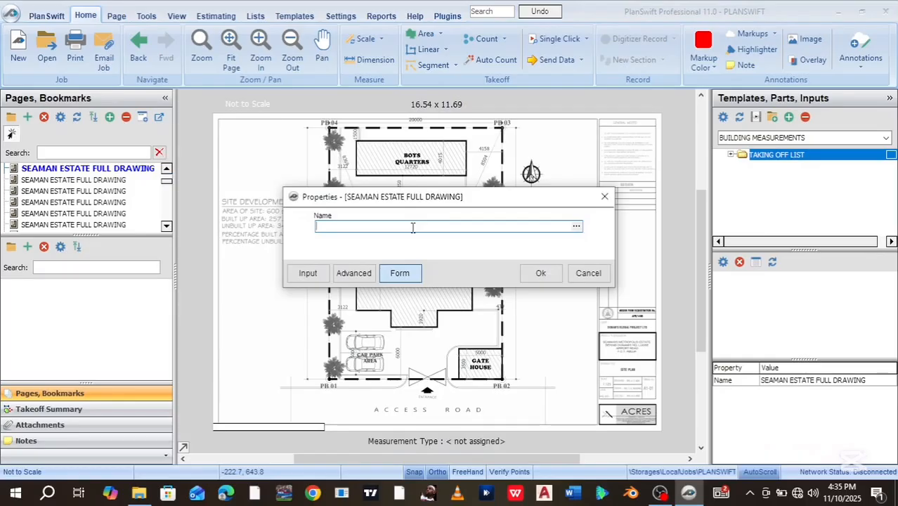
{"action": "key", "text": "BackSpace"}
{"action": "key", "text": "BackSpace"}
{"action": "type", "text": "SITE PLAN"}
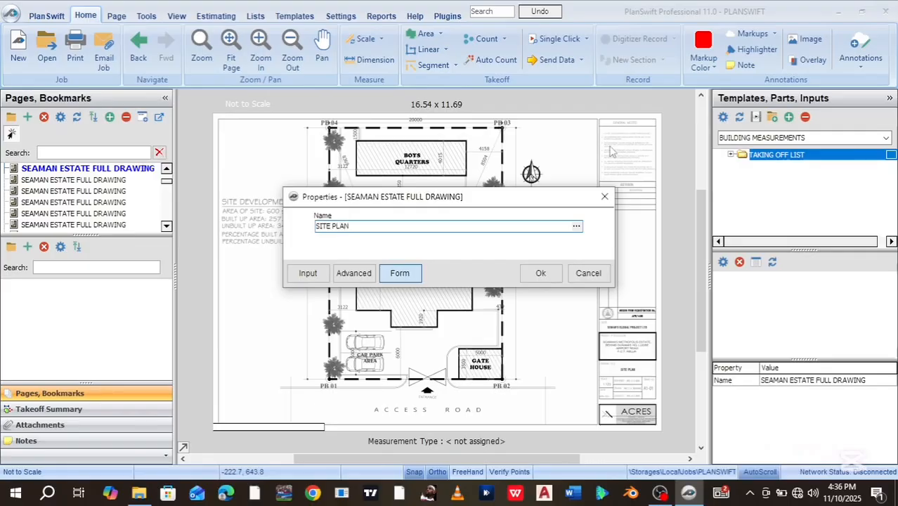
{"action": "left_click", "coordinate": [539, 274]}
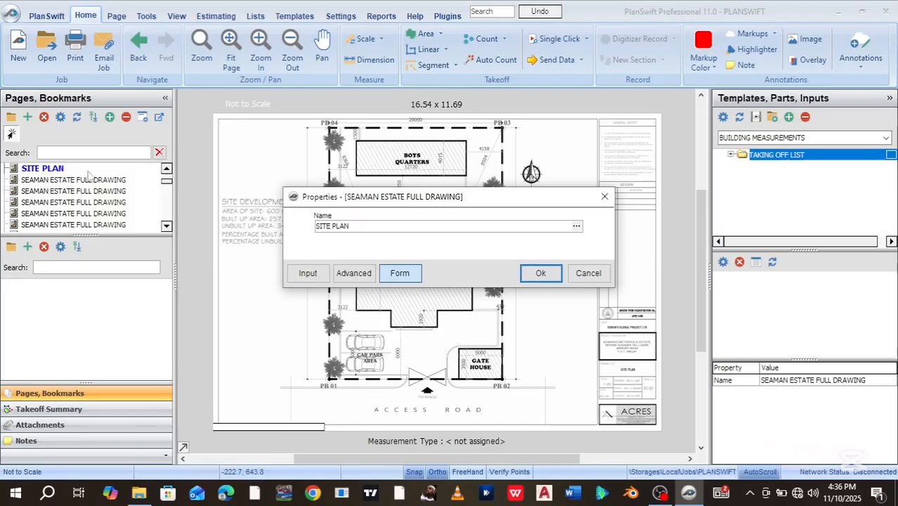
{"action": "left_click", "coordinate": [528, 279]}
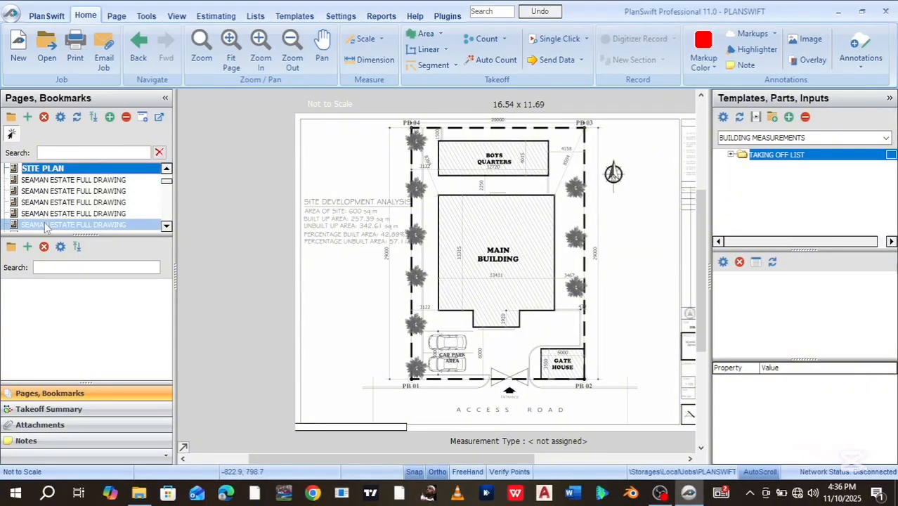
Step: Move the SITE PLAN page to the top of the page list
{"action": "mouse_move", "coordinate": [171, 184]}
{"action": "left_mouse_down"}
{"action": "mouse_move", "coordinate": [168, 212]}
{"action": "mouse_move", "coordinate": [167, 185]}
{"action": "left_mouse_up"}
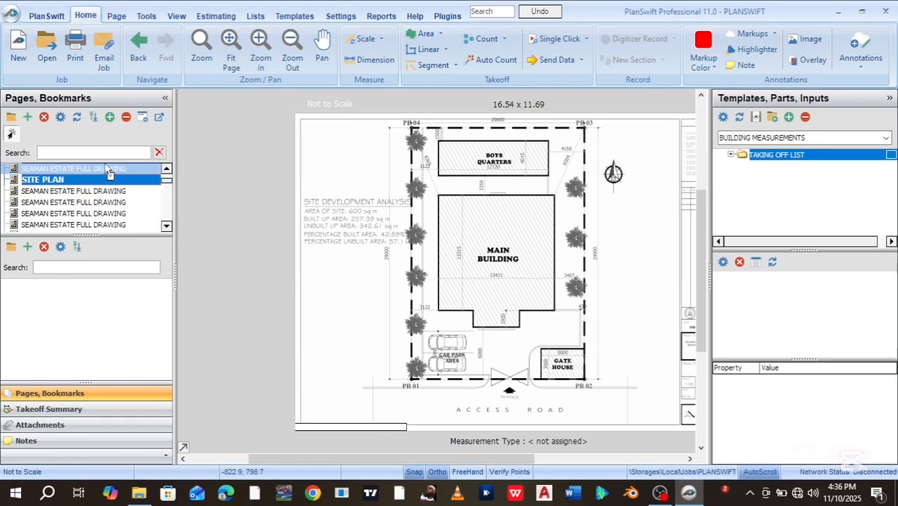
{"action": "scroll", "coordinate": [105, 183], "scroll_direction": "down", "scroll_amount": 1}
{"action": "left_click", "coordinate": [167, 170]}
{"action": "left_click", "coordinate": [167, 170]}
{"action": "left_click", "coordinate": [166, 170]}
{"action": "left_click", "coordinate": [166, 170]}
{"action": "left_click", "coordinate": [167, 170]}
{"action": "left_click_drag", "start_coordinate": [69, 225], "coordinate": [120, 169]}
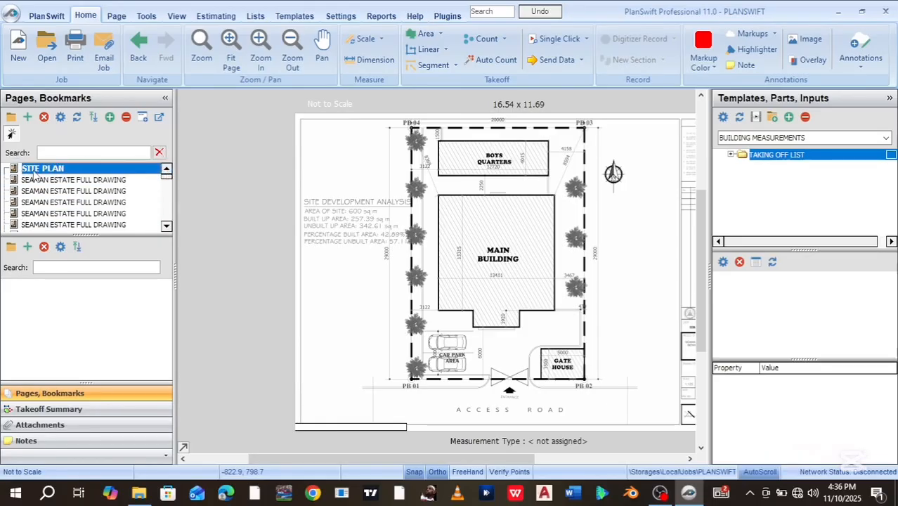
Step: Move the exterior 3D view page to the top of the page list and place SITE PLAN back above it
{"action": "left_click", "coordinate": [64, 225]}
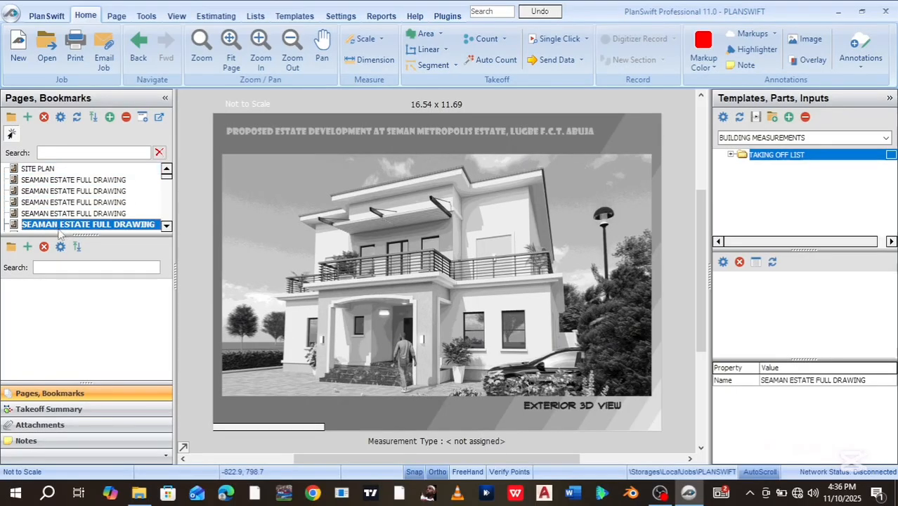
{"action": "left_click", "coordinate": [63, 169]}
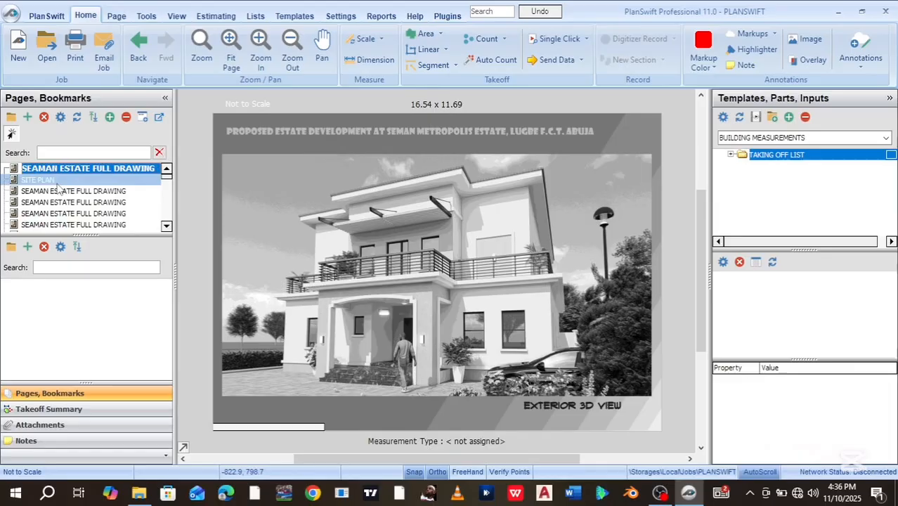
{"action": "left_click", "coordinate": [58, 181]}
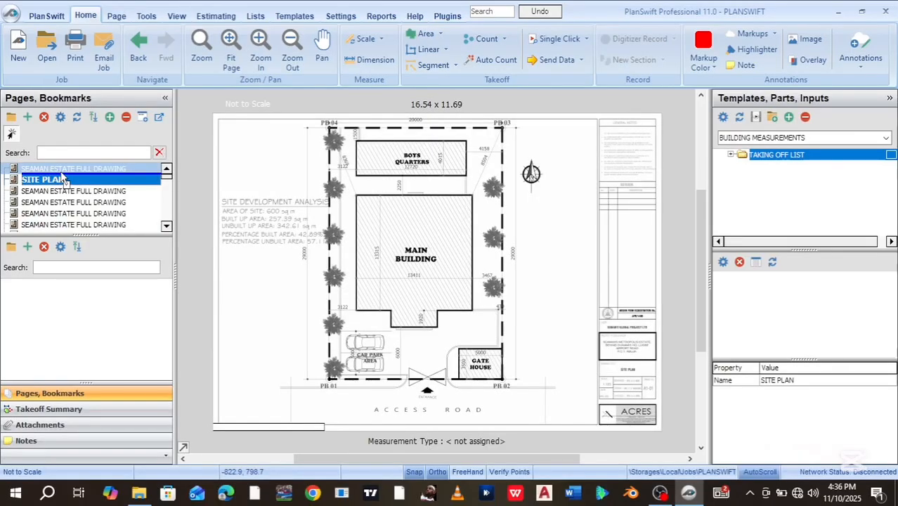
{"action": "left_click_drag", "start_coordinate": [62, 184], "coordinate": [64, 172]}
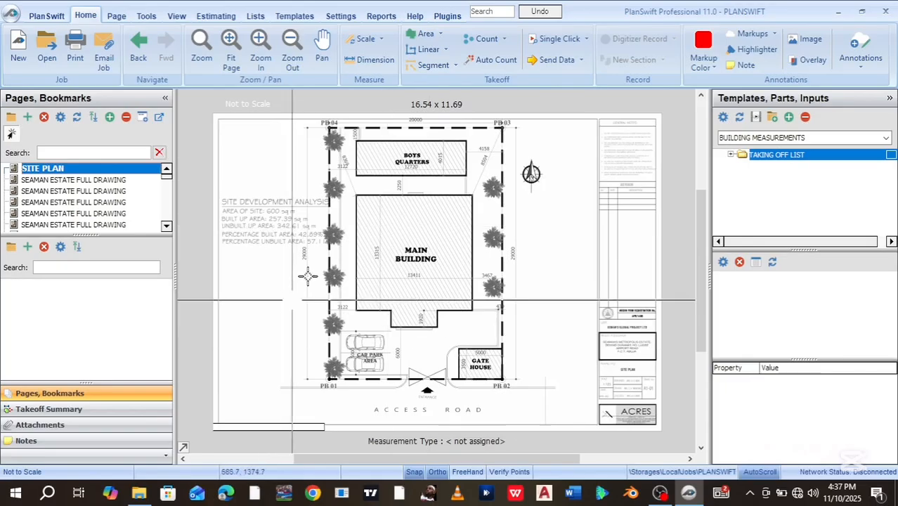
Step: Switch the template set to TUTORIALS and expand the TAKING OFF LIST TUTORIALS and CHECK LIST folders
{"action": "left_click", "coordinate": [885, 139]}
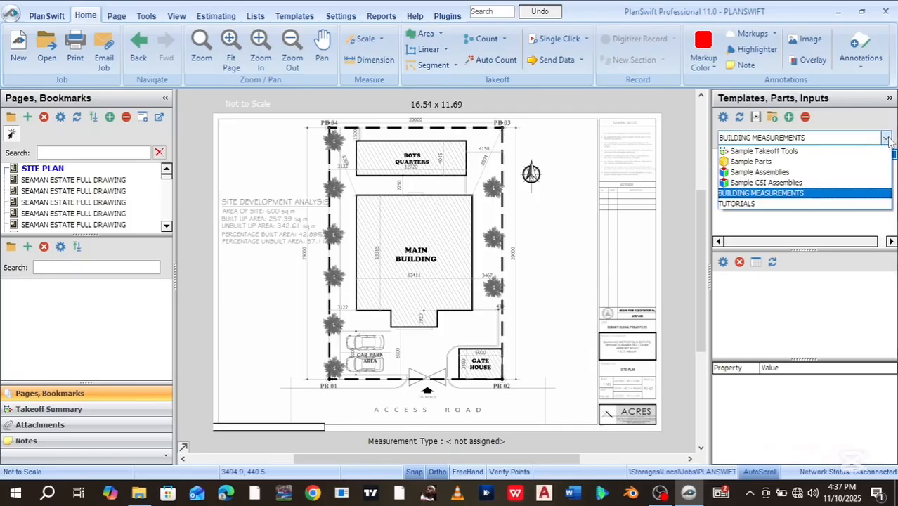
{"action": "left_click", "coordinate": [733, 204]}
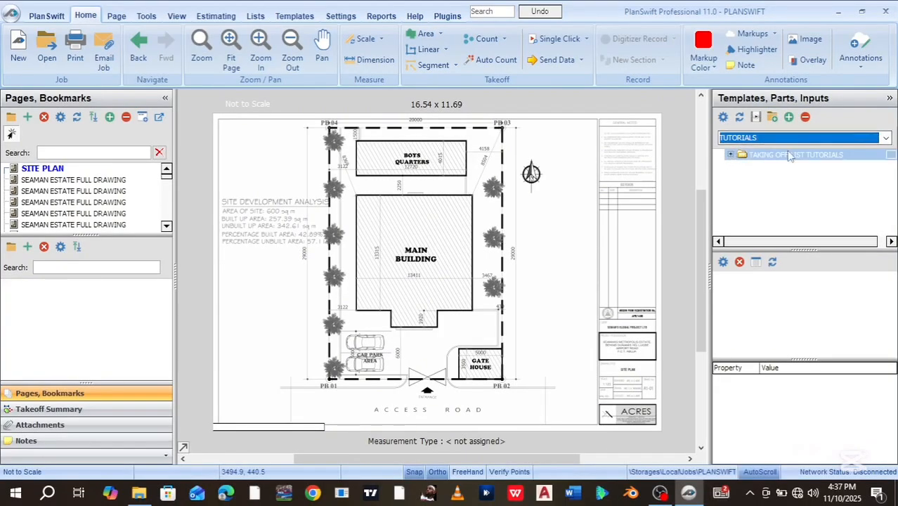
{"action": "left_click", "coordinate": [730, 155]}
{"action": "left_click", "coordinate": [741, 164]}
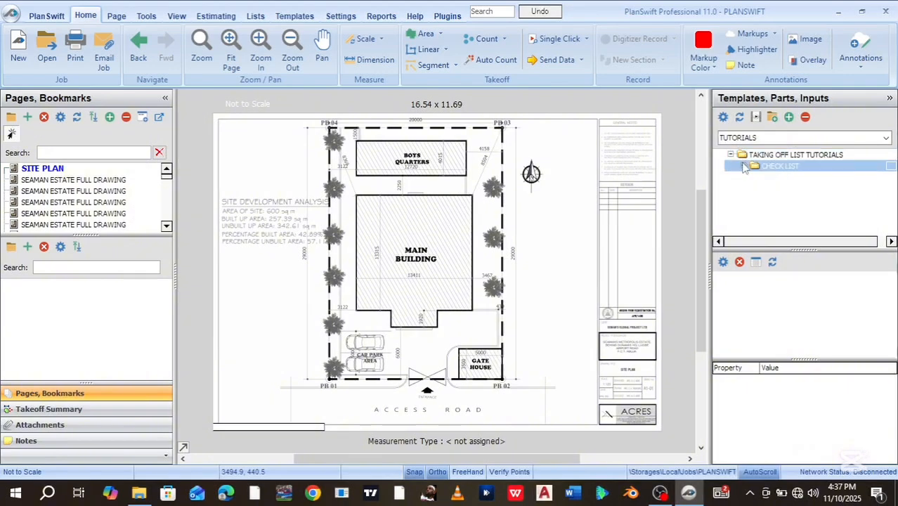
{"action": "left_click", "coordinate": [742, 167]}
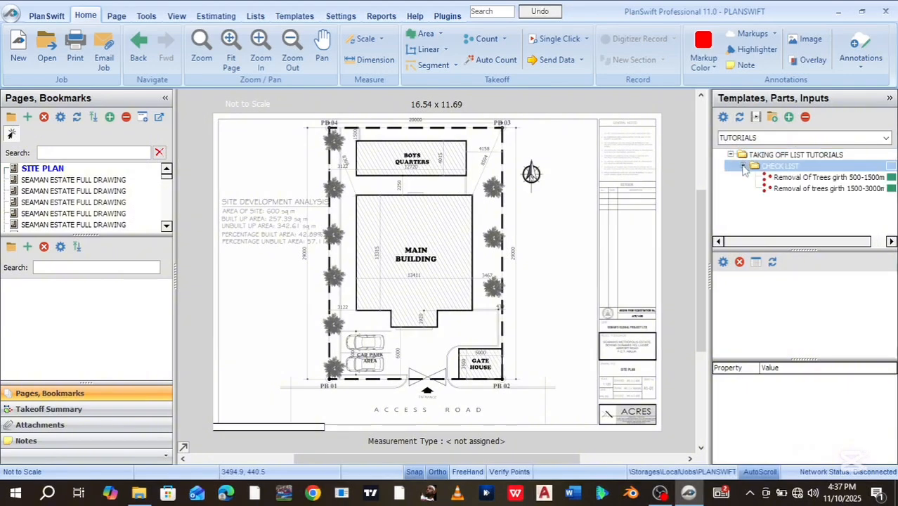
Step: Count four trees with Removal Of Trees girth 500-1500mm: the two northernmost on each of the plot's west and east boundaries
{"action": "left_click", "coordinate": [789, 180]}
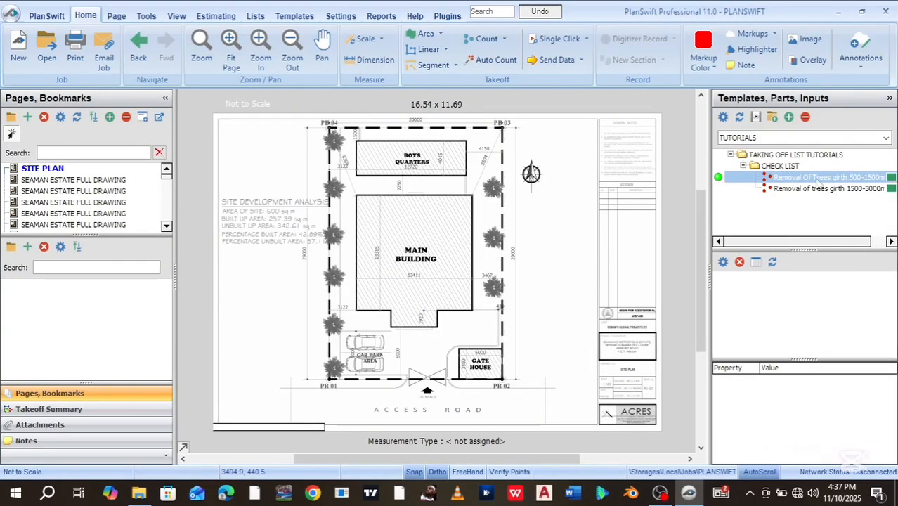
{"action": "double_click", "coordinate": [718, 180]}
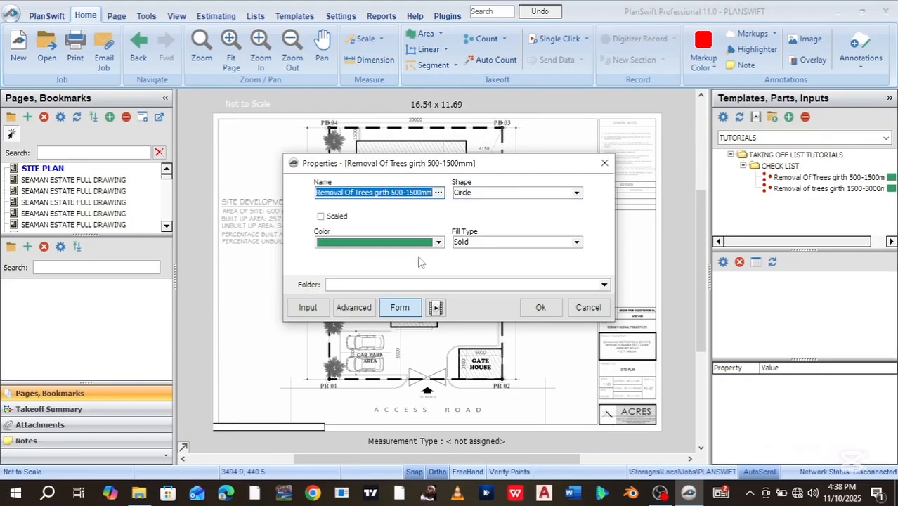
{"action": "left_click", "coordinate": [541, 309]}
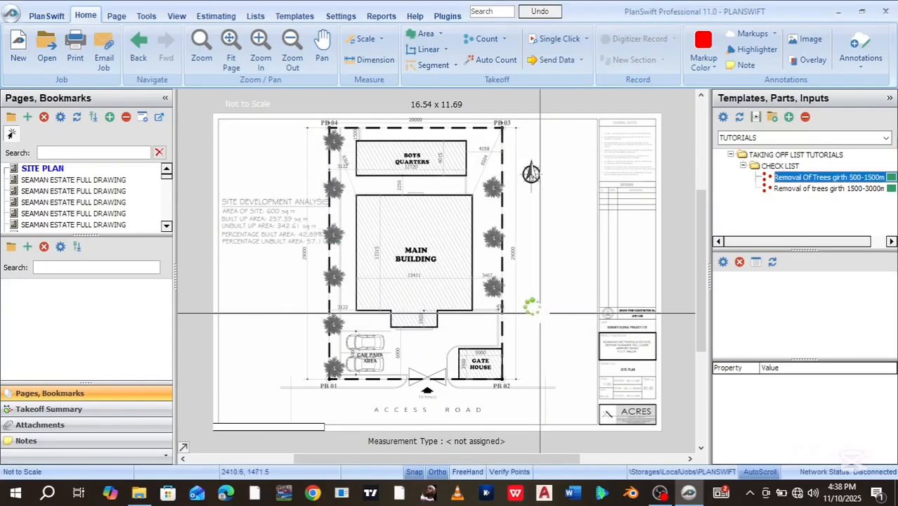
{"action": "left_click", "coordinate": [427, 206]}
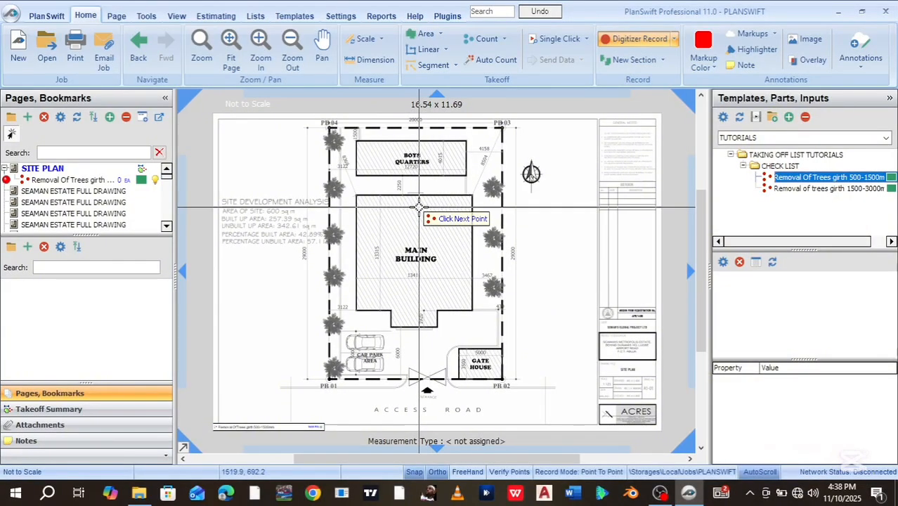
{"action": "left_click", "coordinate": [333, 141]}
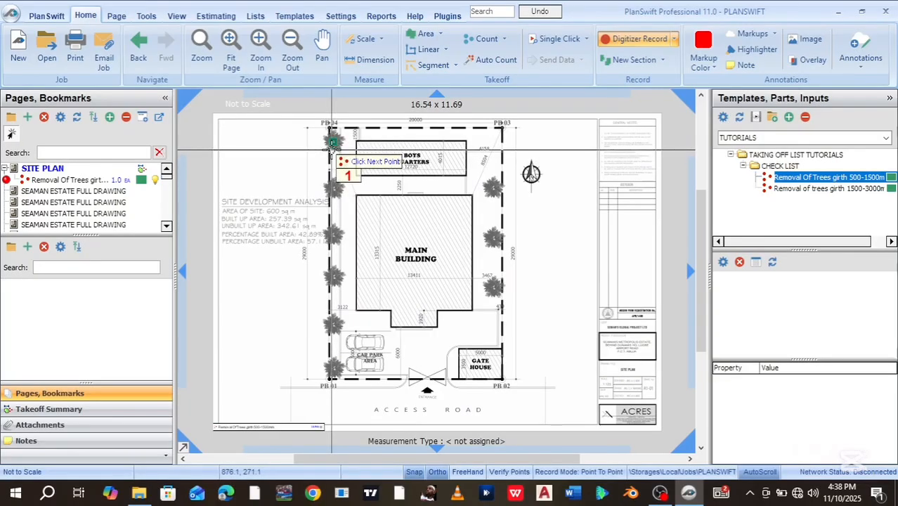
{"action": "left_click", "coordinate": [335, 190]}
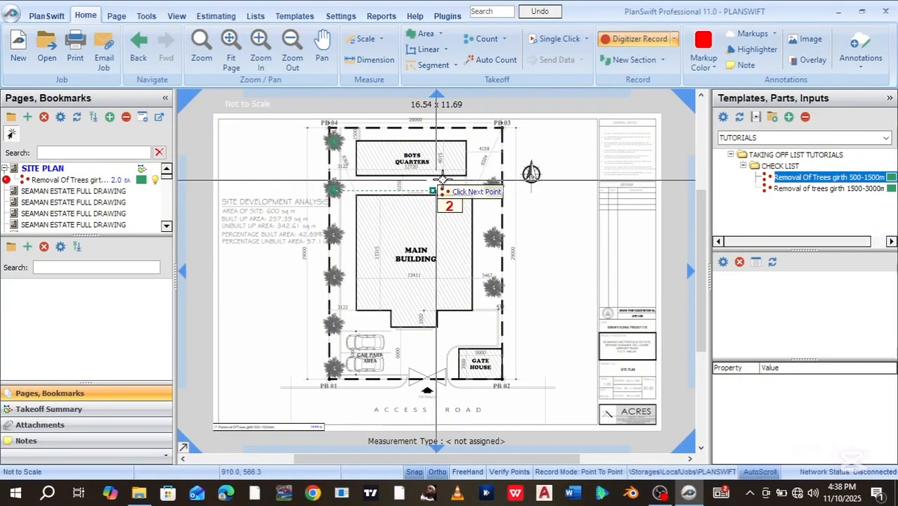
{"action": "left_click", "coordinate": [491, 185]}
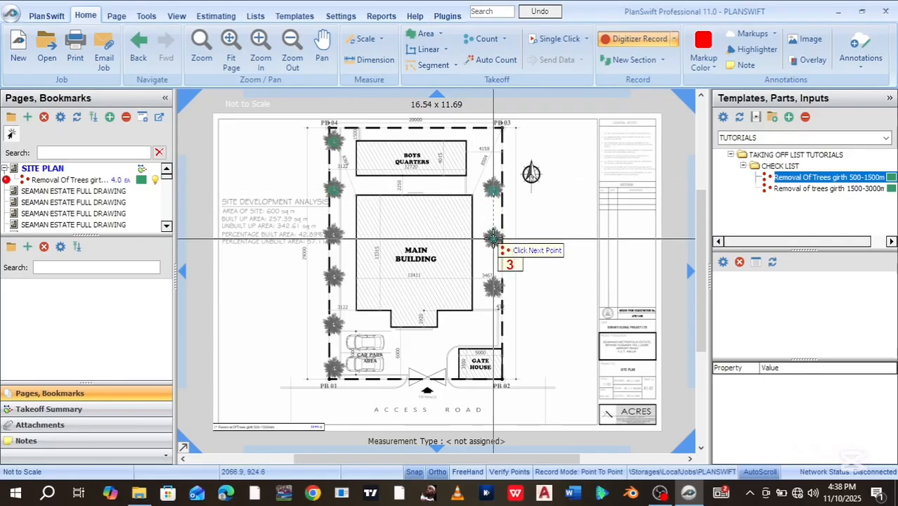
{"action": "left_click", "coordinate": [493, 238]}
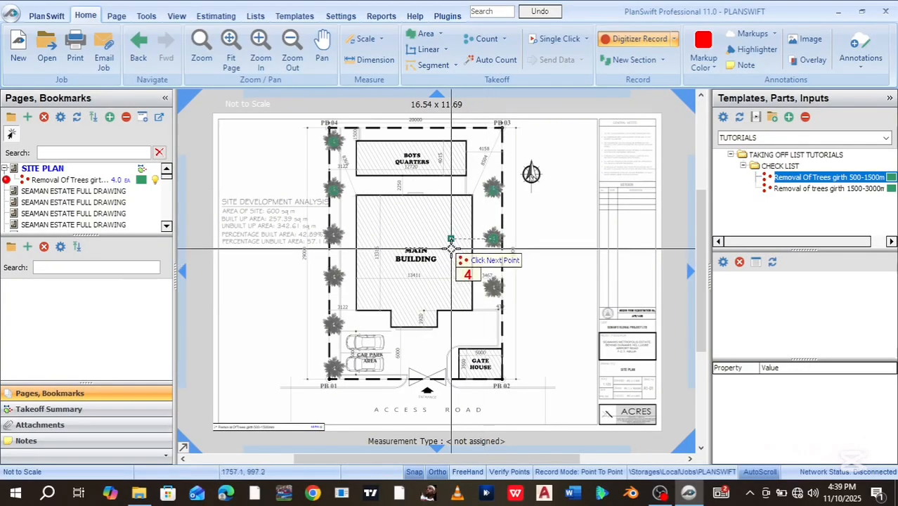
{"action": "key", "text": "Escape"}
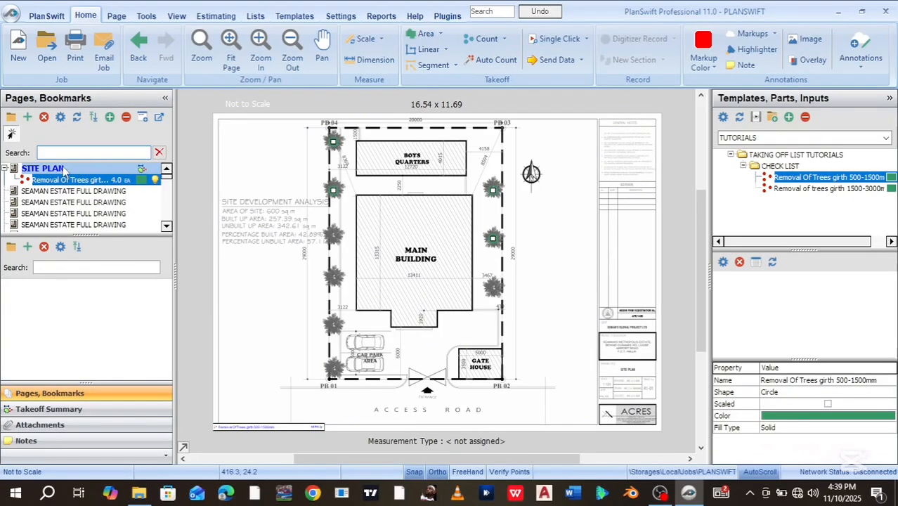
Step: Resume the 500-1500mm tree removal count and add the third and fourth trees down the west boundary
{"action": "mouse_move", "coordinate": [43, 180]}
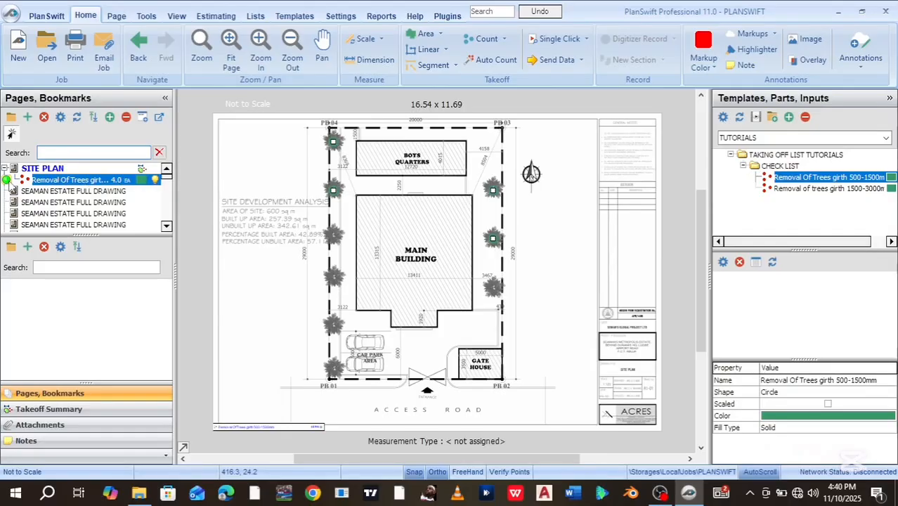
{"action": "left_click", "coordinate": [13, 187]}
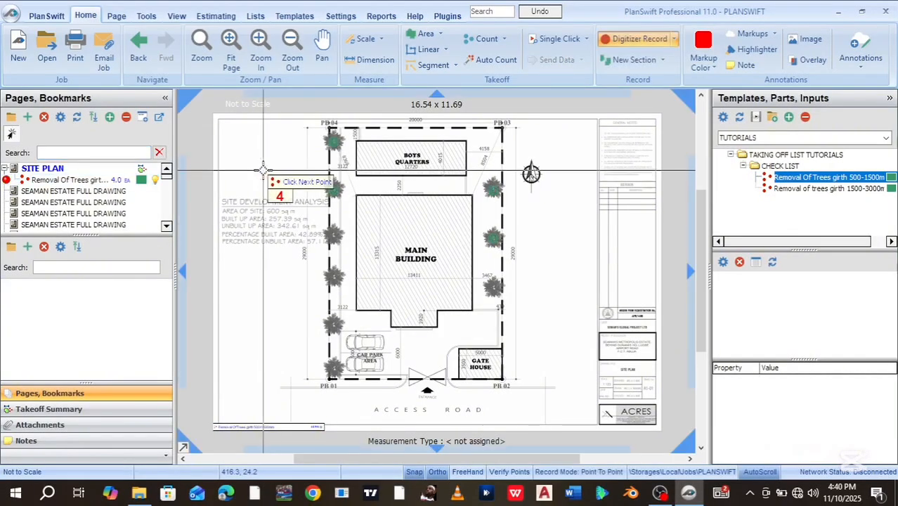
{"action": "left_click", "coordinate": [333, 236]}
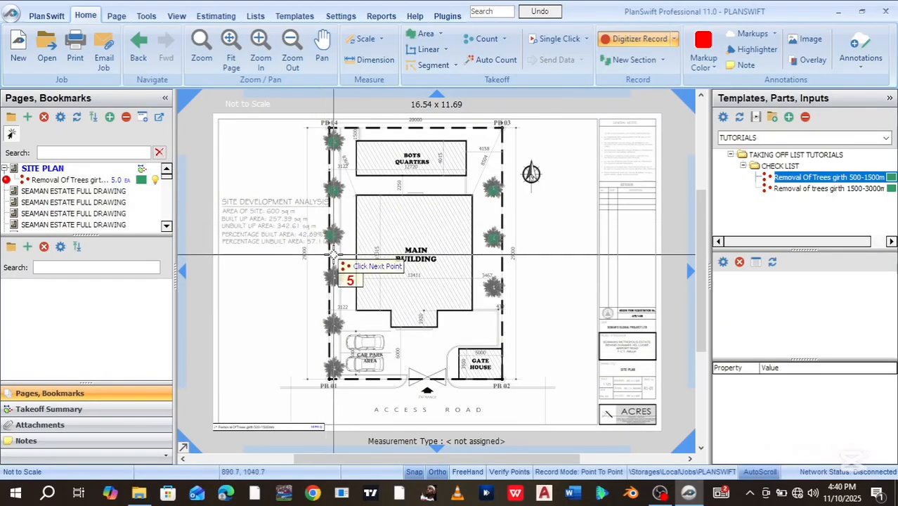
{"action": "left_click", "coordinate": [334, 278]}
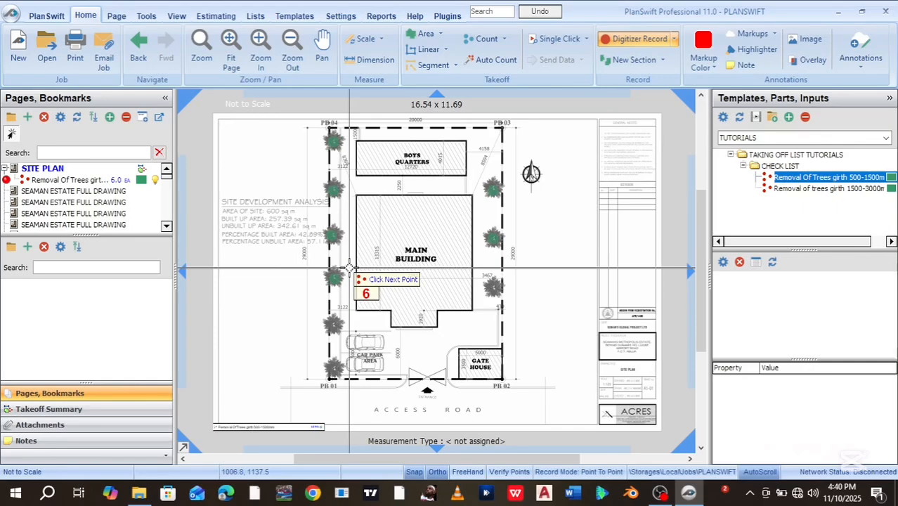
{"action": "key", "text": "Escape"}
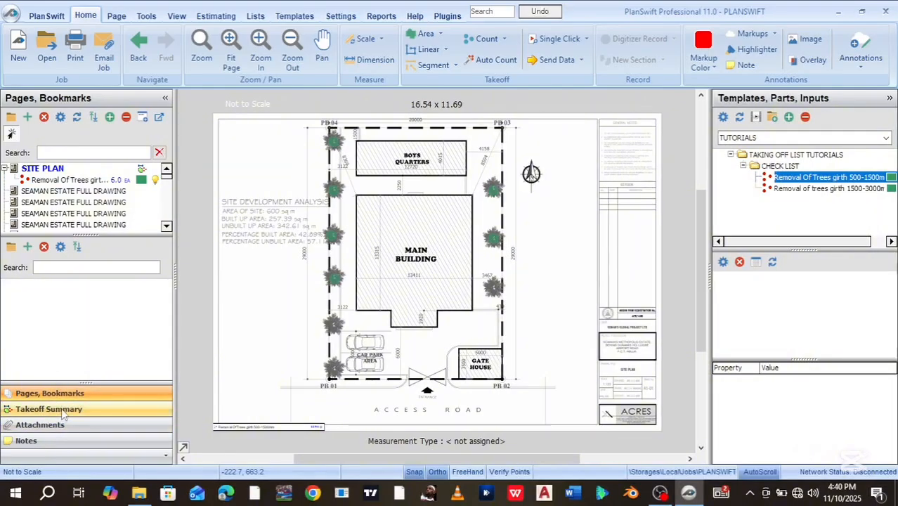
Step: Check the tree removal quantity in the takeoff summary and return to the page list
{"action": "left_click", "coordinate": [62, 413]}
{"action": "left_click", "coordinate": [81, 167]}
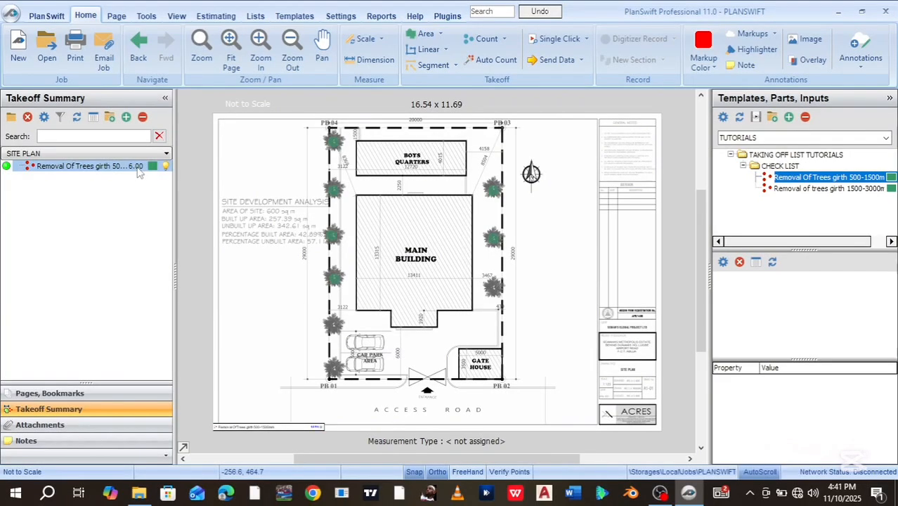
{"action": "left_click", "coordinate": [39, 394]}
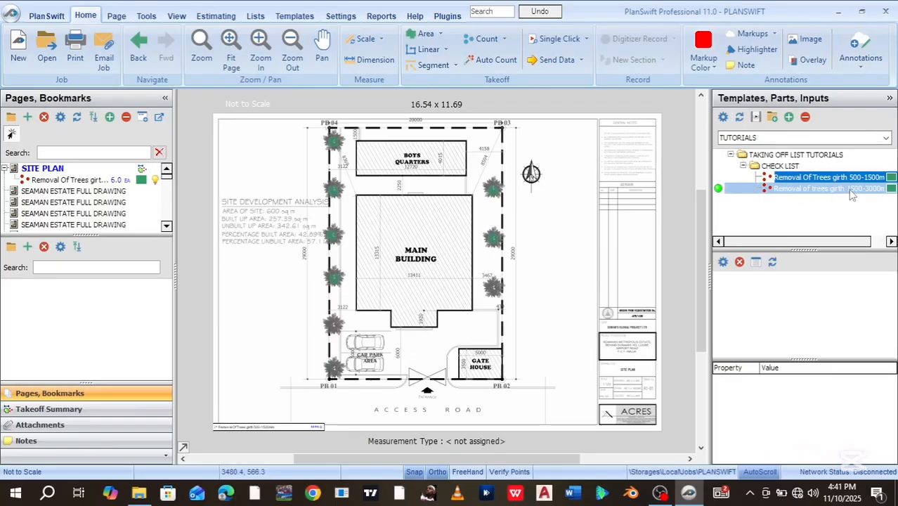
Step: Start the Removal of trees girth 1500-3000mm takeoff with its shape set to Triangle
{"action": "double_click", "coordinate": [720, 191]}
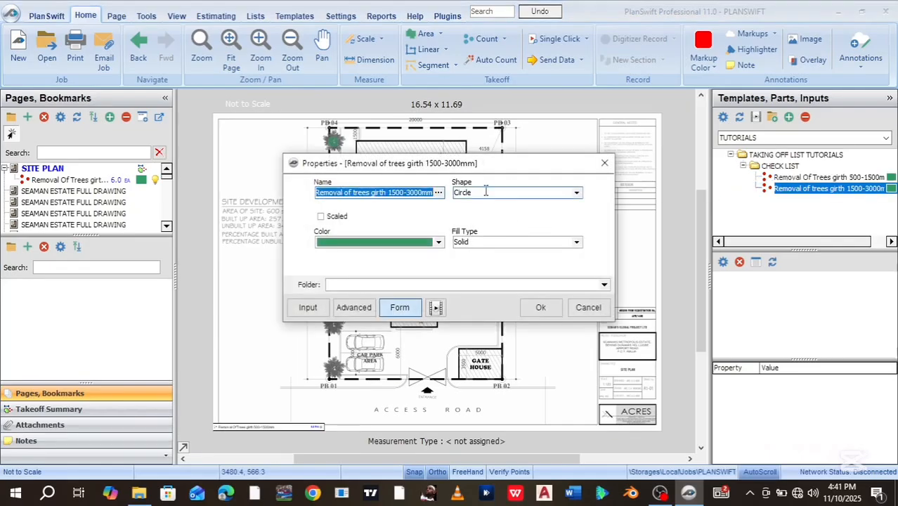
{"action": "left_click", "coordinate": [576, 193]}
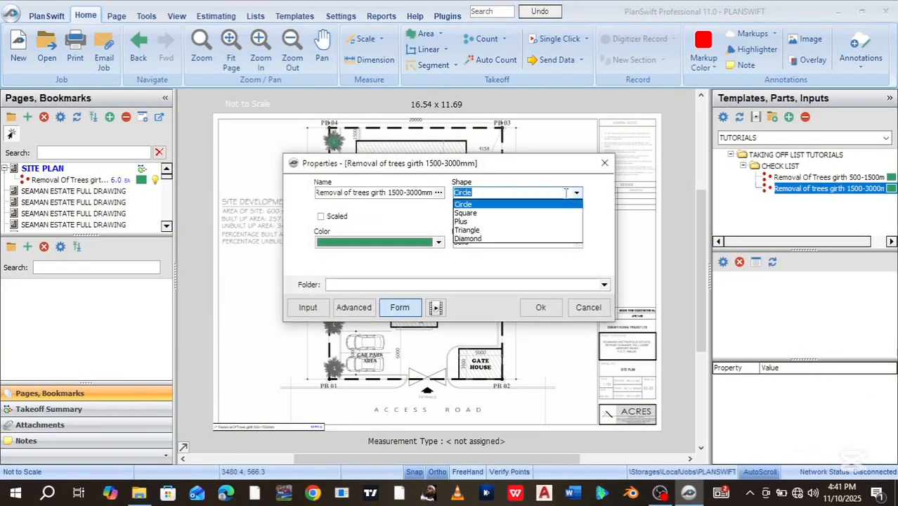
{"action": "left_click", "coordinate": [479, 230]}
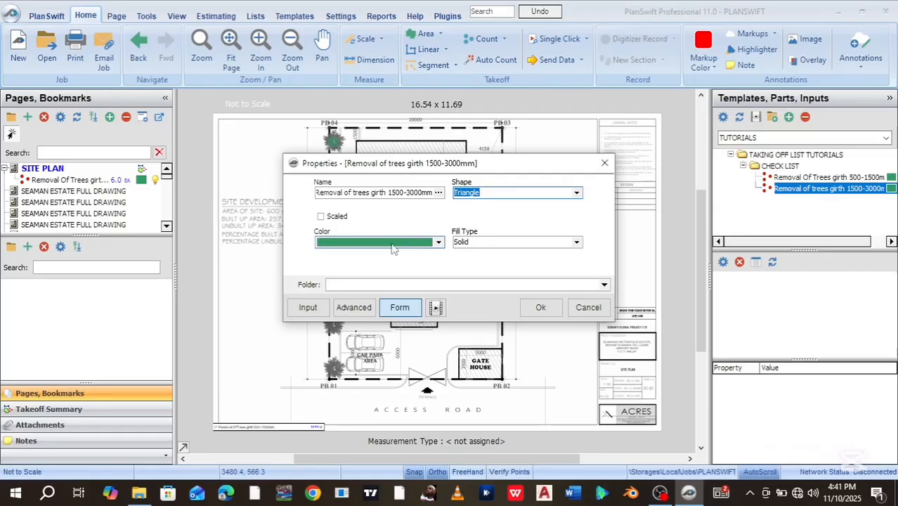
{"action": "left_click", "coordinate": [538, 307]}
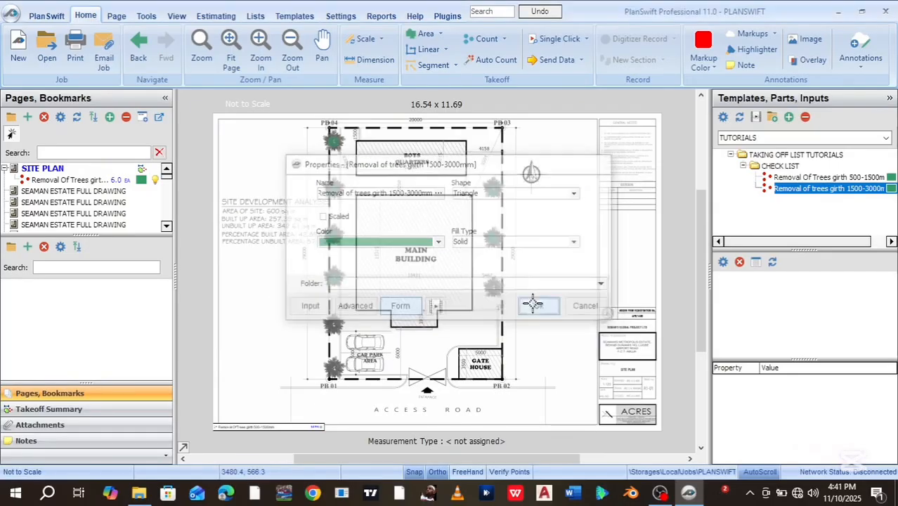
Step: Count the two southernmost trees on the west boundary and the southernmost tree on the east boundary, and end recording
{"action": "left_click", "coordinate": [334, 324]}
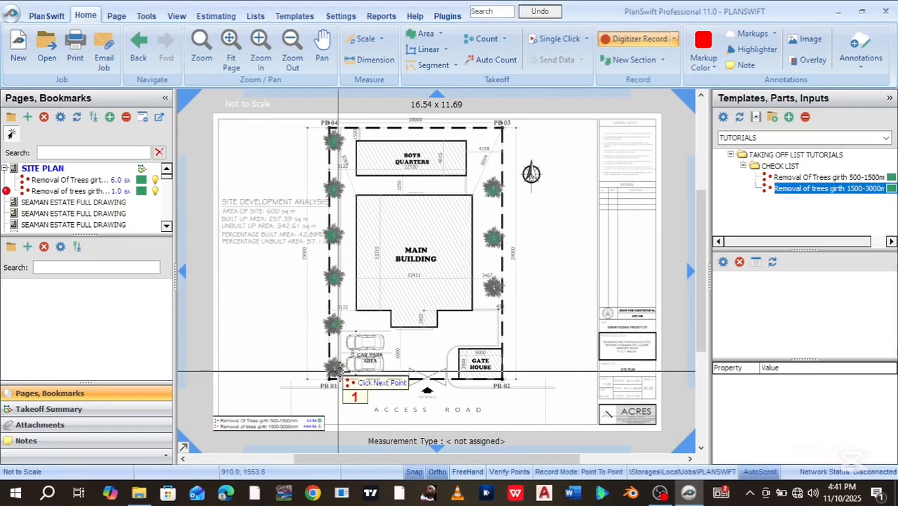
{"action": "left_click", "coordinate": [335, 365]}
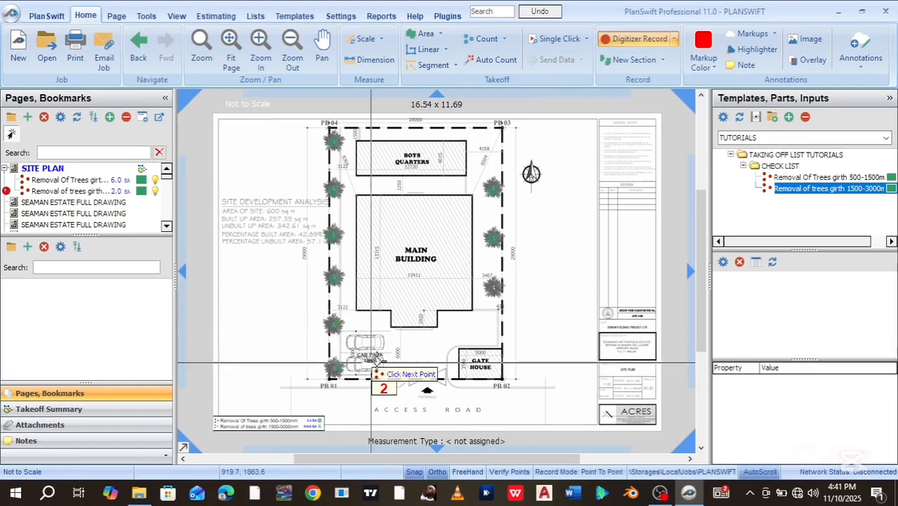
{"action": "left_click", "coordinate": [492, 288]}
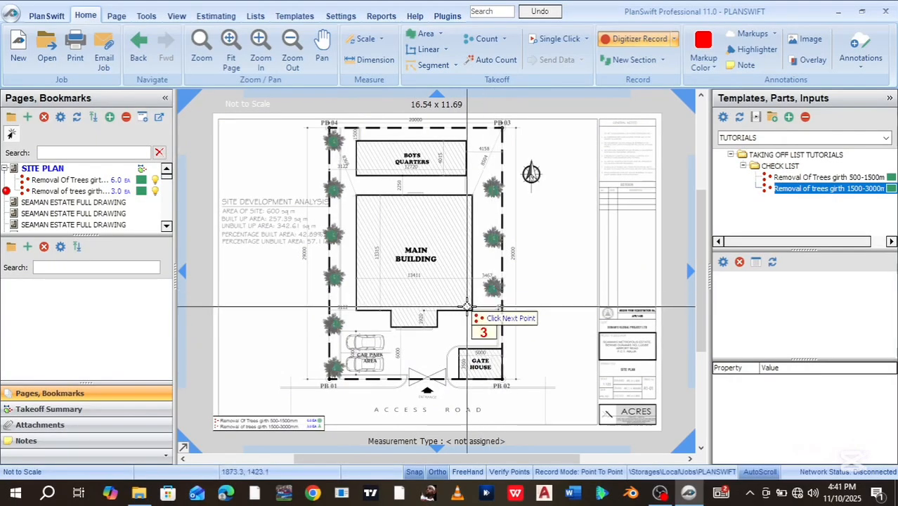
{"action": "key", "text": "Escape"}
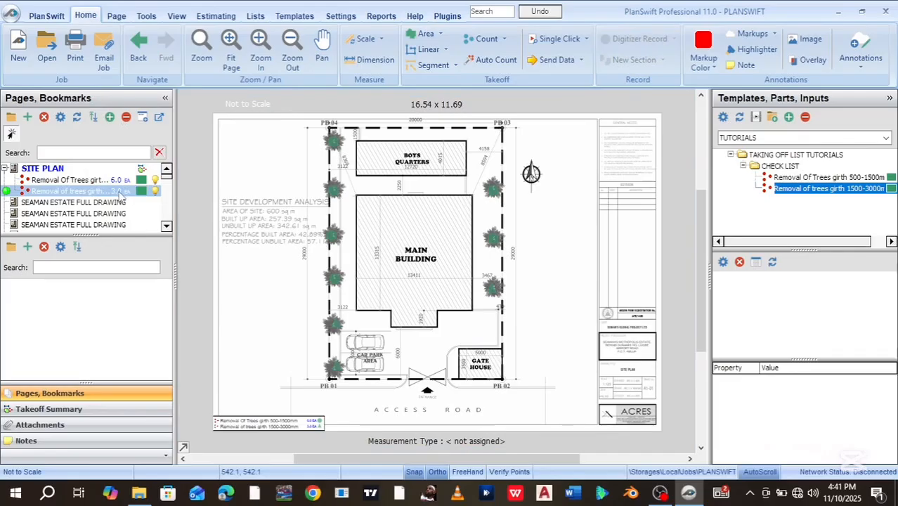
Step: Review both tree removal counts under SITE PLAN and in the takeoff summary
{"action": "left_click", "coordinate": [56, 182]}
{"action": "left_click", "coordinate": [47, 172]}
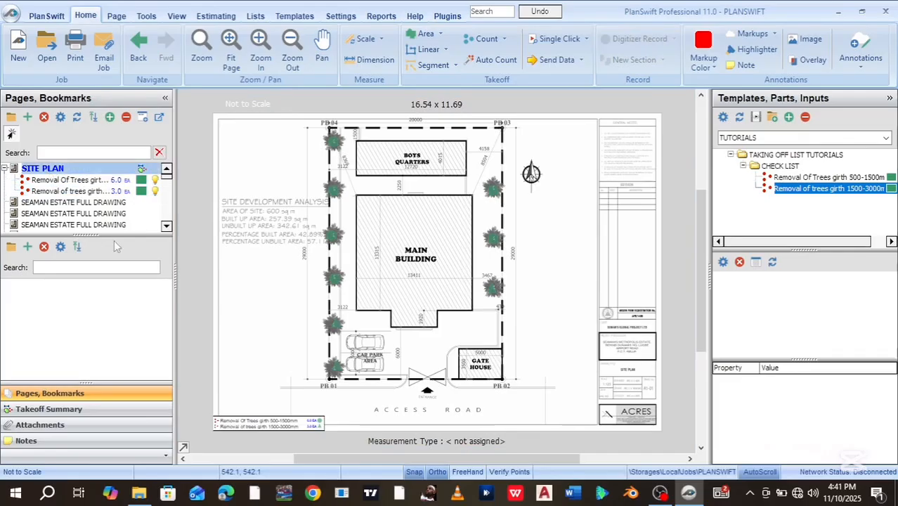
{"action": "left_click", "coordinate": [56, 409]}
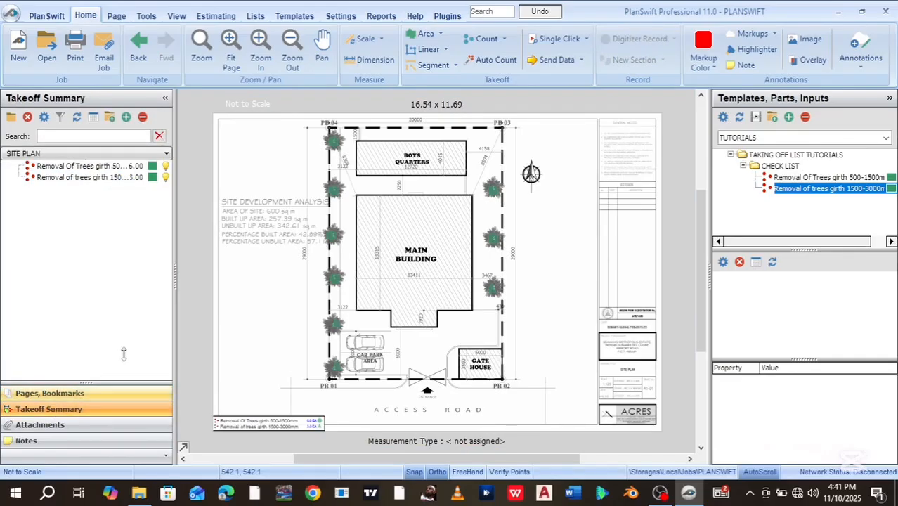
{"action": "left_click", "coordinate": [128, 180]}
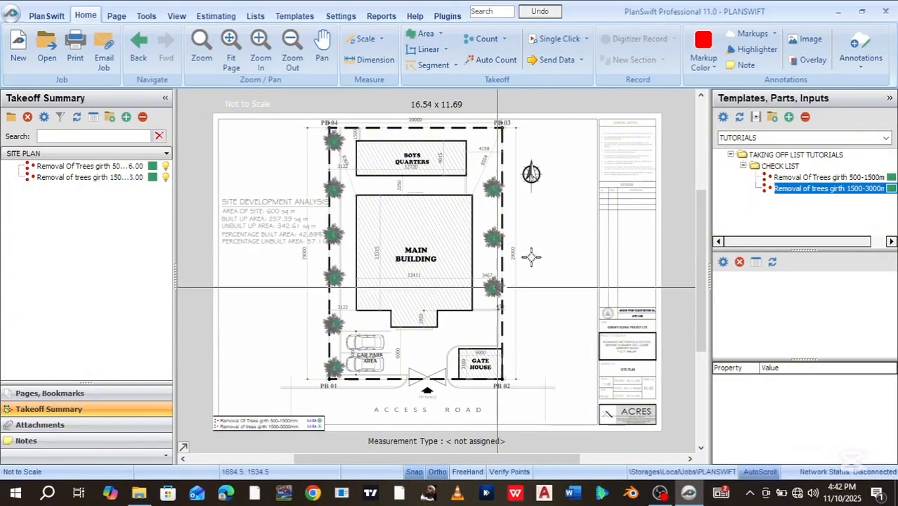
Step: Hide both tree removal counts on the plan and show them again to check which trees each covers
{"action": "left_click", "coordinate": [165, 178]}
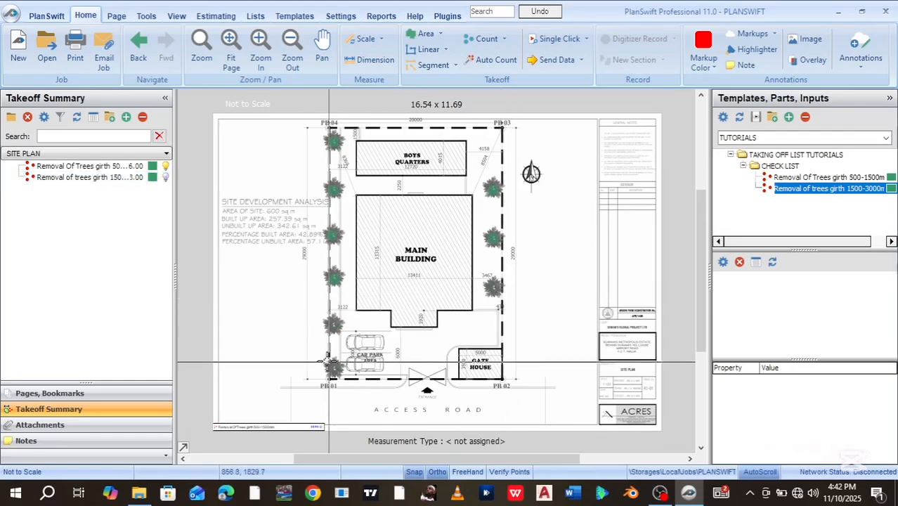
{"action": "left_click", "coordinate": [165, 167]}
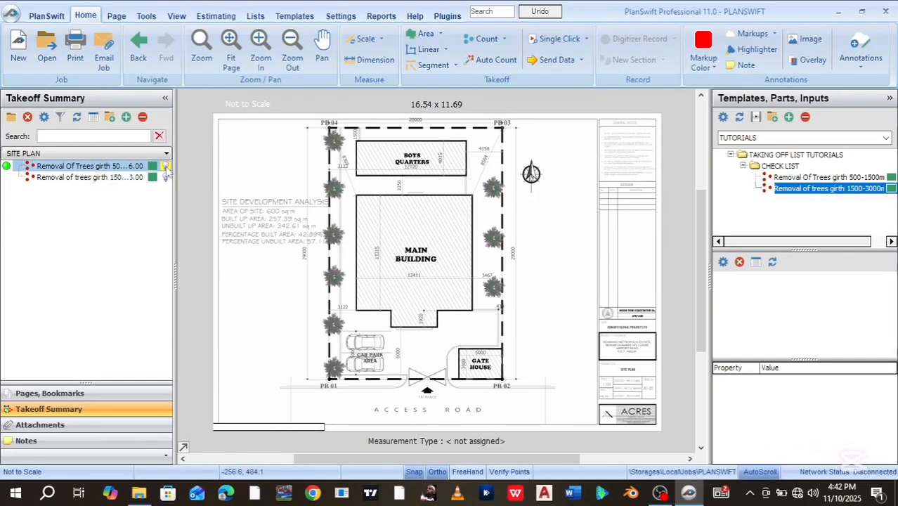
{"action": "left_click", "coordinate": [165, 167]}
{"action": "left_click", "coordinate": [165, 179]}
{"action": "left_click", "coordinate": [164, 179]}
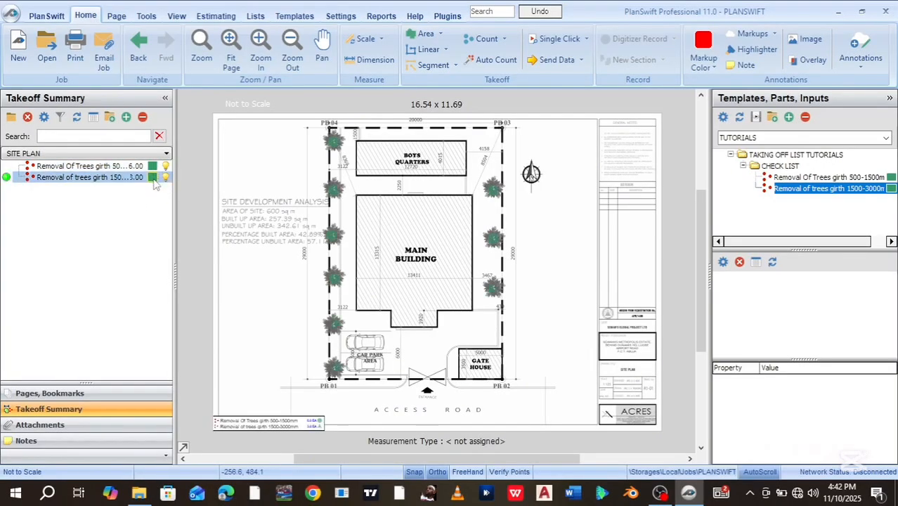
Step: Change the color of the 1500-3000mm tree removal count to orange
{"action": "left_click", "coordinate": [152, 178]}
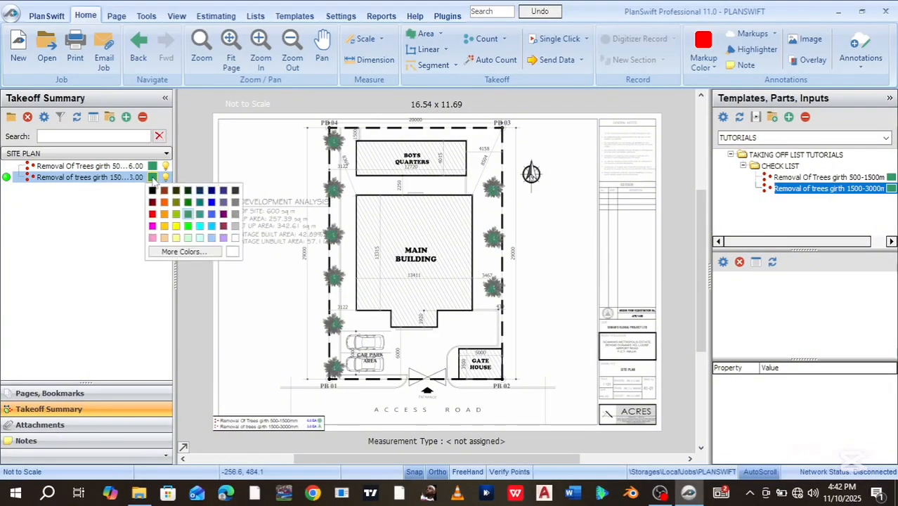
{"action": "left_click", "coordinate": [163, 214]}
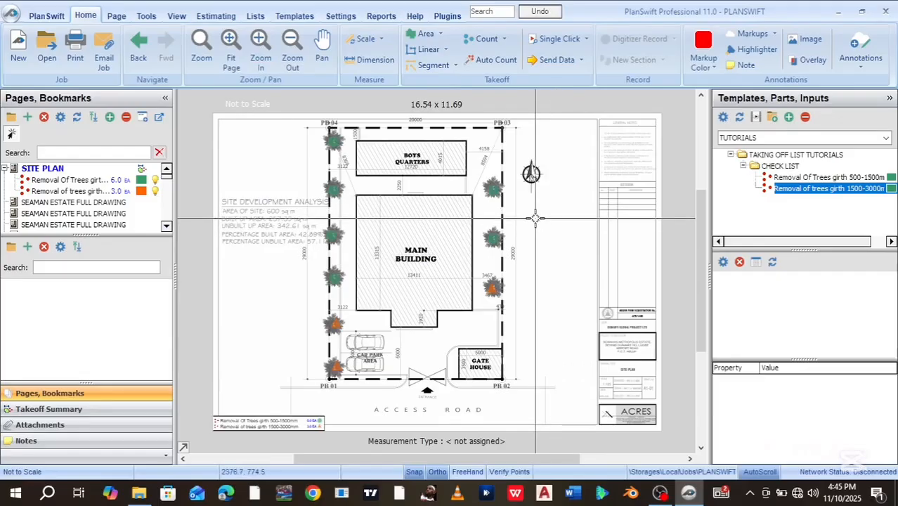
Step: Add a yellow area item named "Site Clearance with site plan" to the CHECK LIST folder of the TUTORIALS template
{"action": "left_click", "coordinate": [294, 17]}
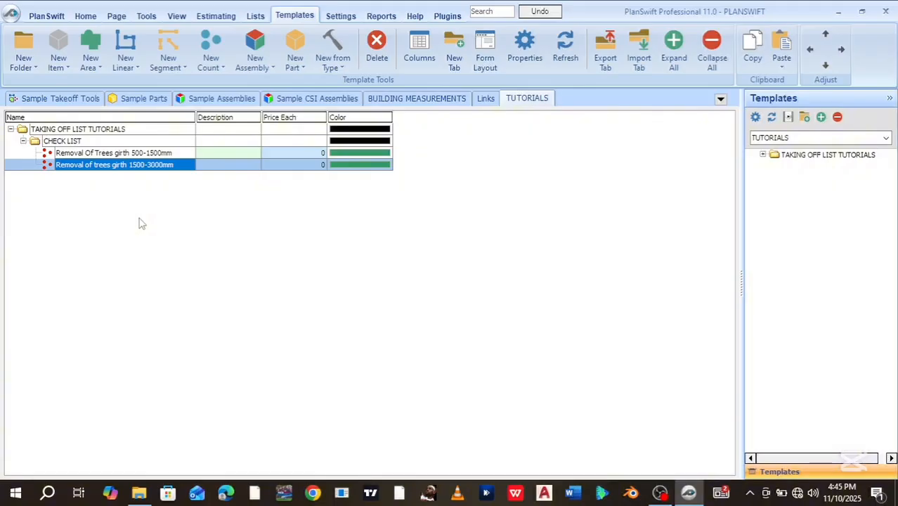
{"action": "left_click", "coordinate": [90, 47]}
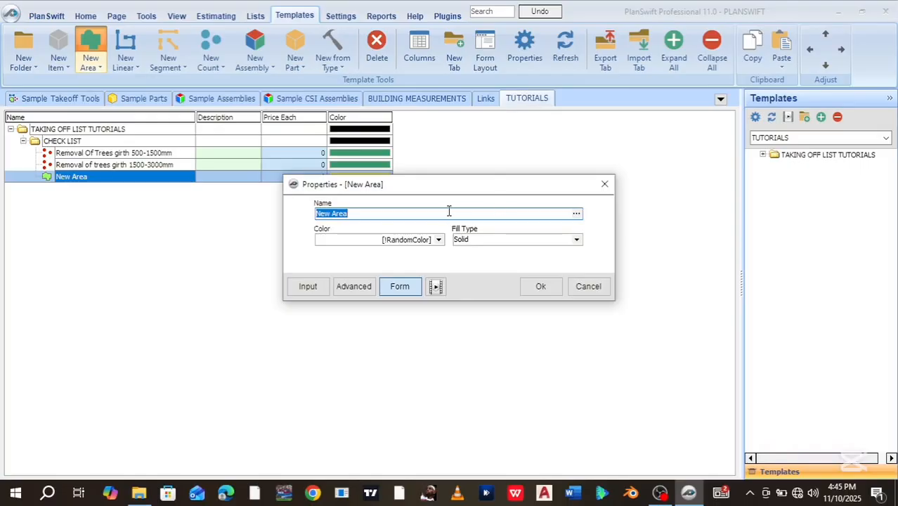
{"action": "key", "text": "BackSpace"}
{"action": "type", "text": "Site Cleara"}
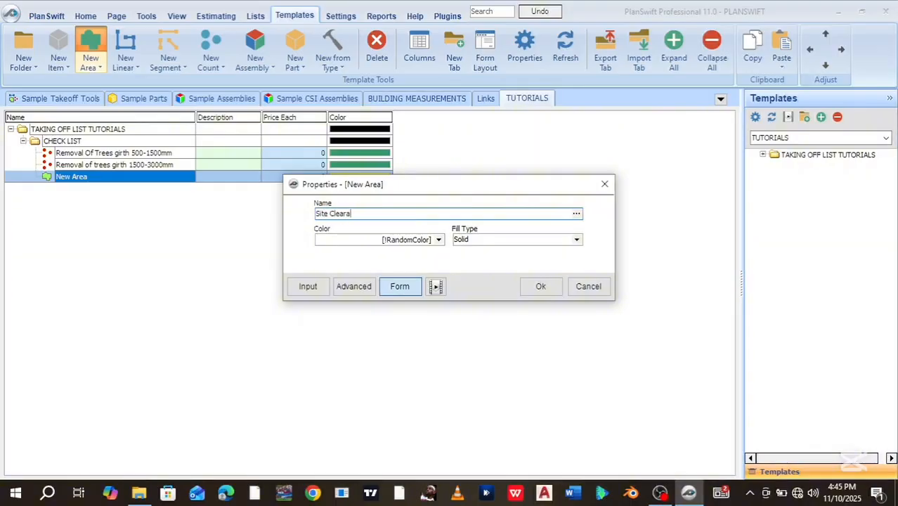
{"action": "type", "text": "nce with site plan"}
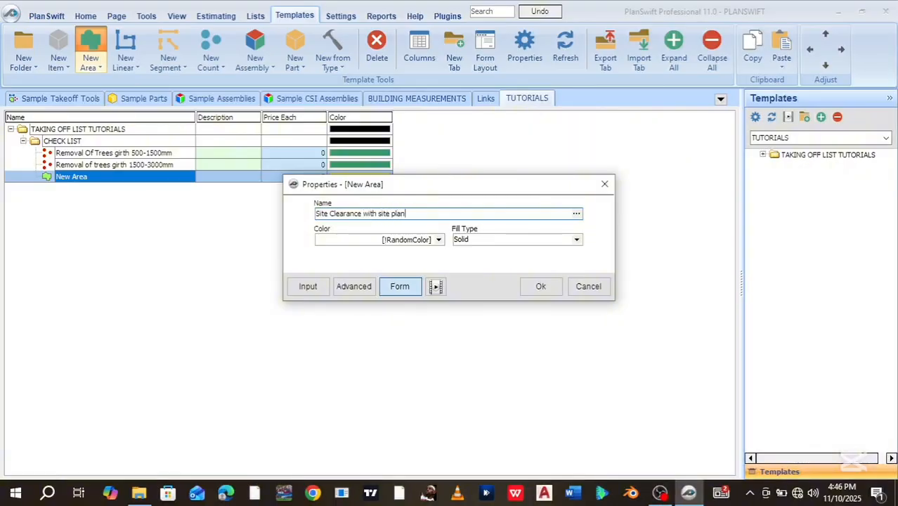
{"action": "left_click", "coordinate": [438, 241]}
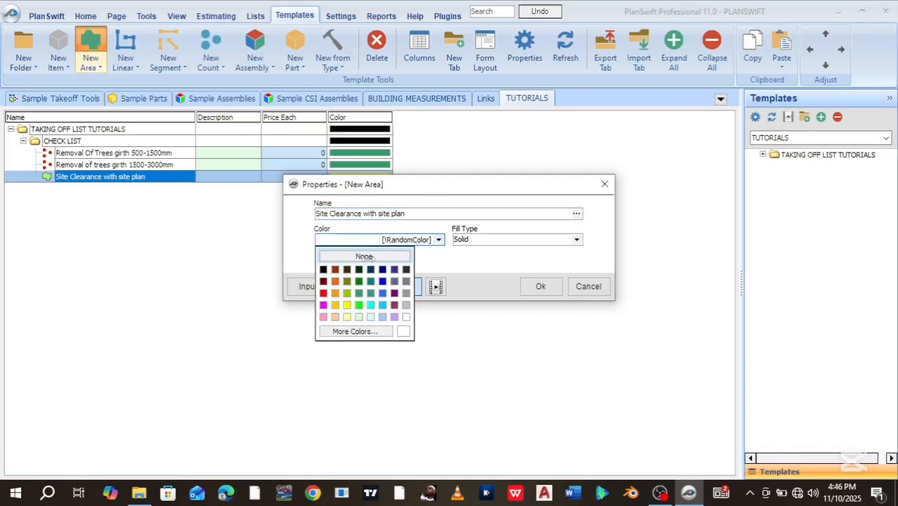
{"action": "left_click", "coordinate": [347, 305]}
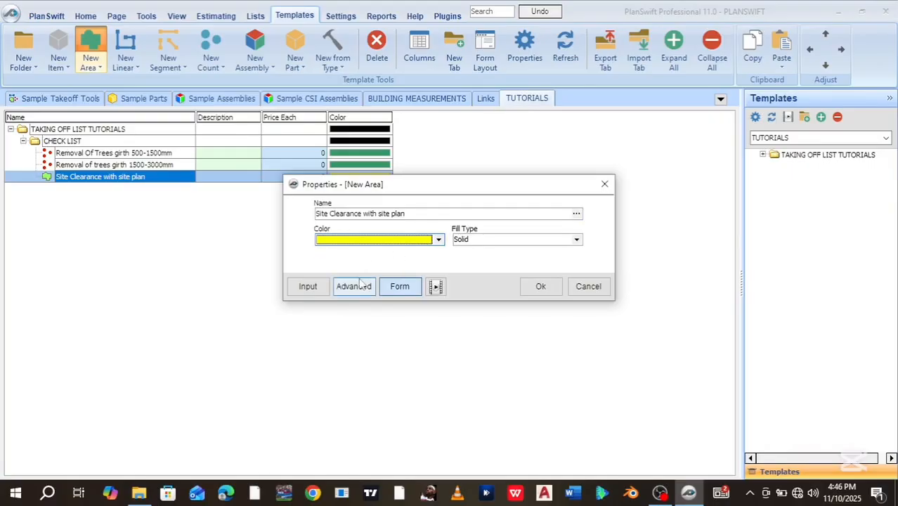
Step: Review the area item's quantity formula, takeoff data and units in its advanced properties, and save the item
{"action": "left_click", "coordinate": [358, 285]}
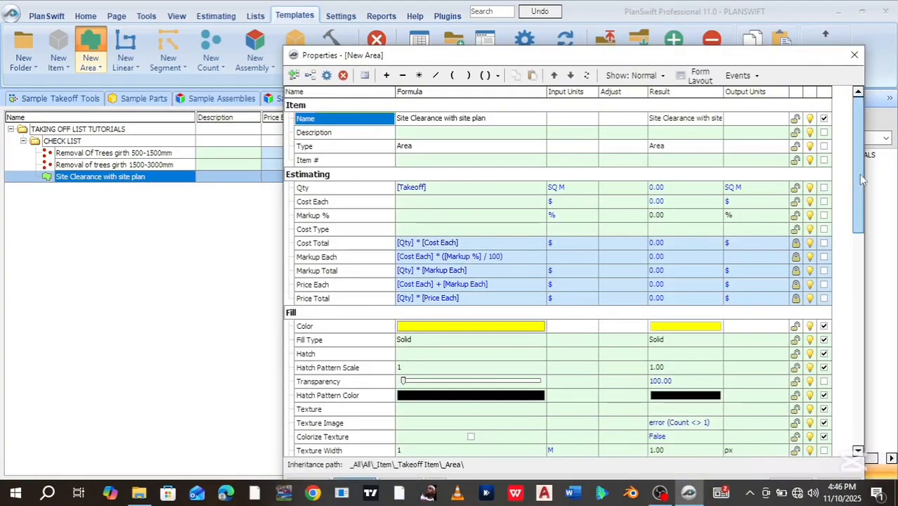
{"action": "scroll", "coordinate": [403, 217], "scroll_direction": "down", "scroll_amount": 7}
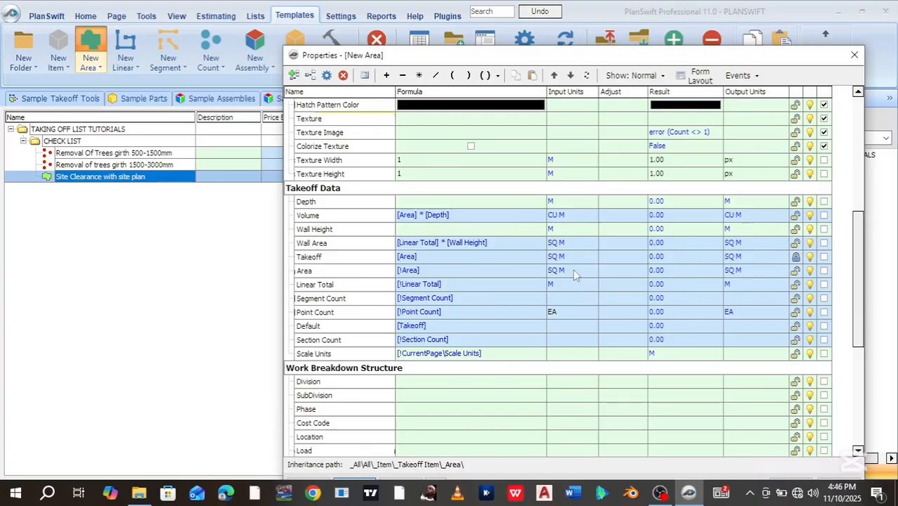
{"action": "left_click_drag", "start_coordinate": [861, 278], "coordinate": [861, 188]}
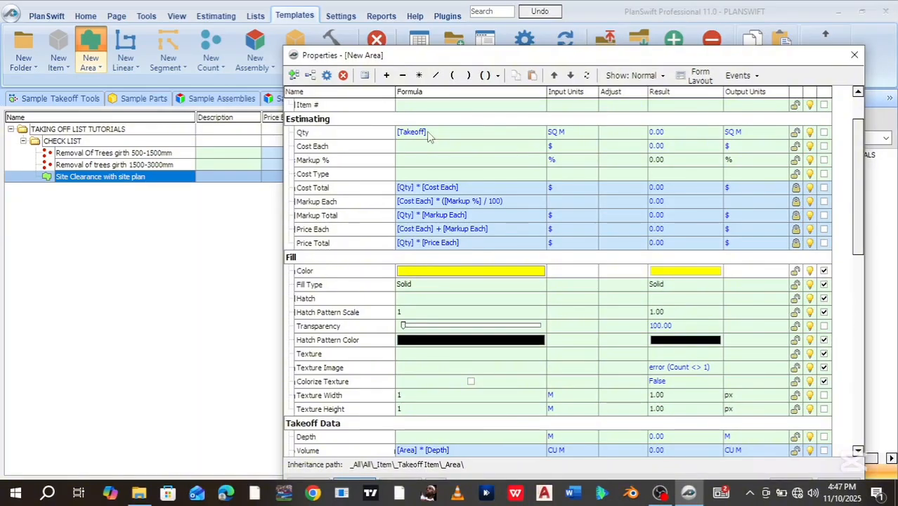
{"action": "left_click_drag", "start_coordinate": [857, 214], "coordinate": [852, 446]}
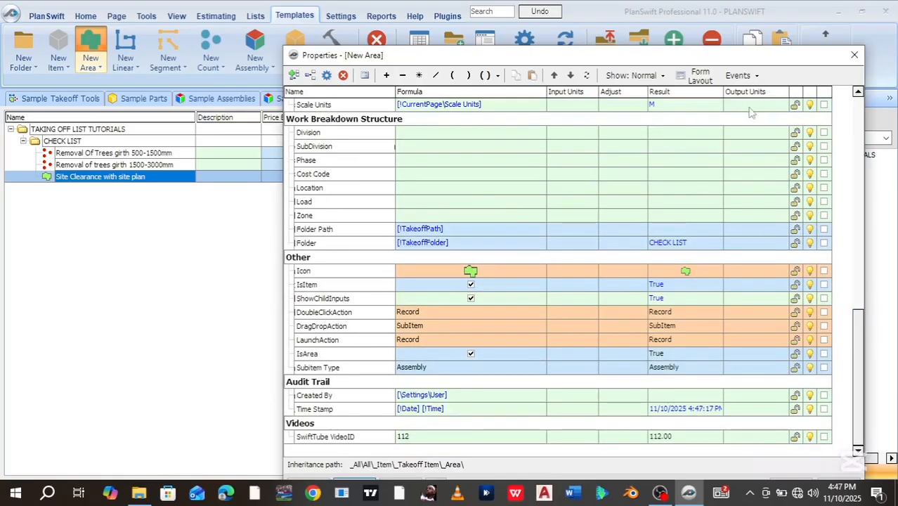
{"action": "left_click", "coordinate": [852, 55]}
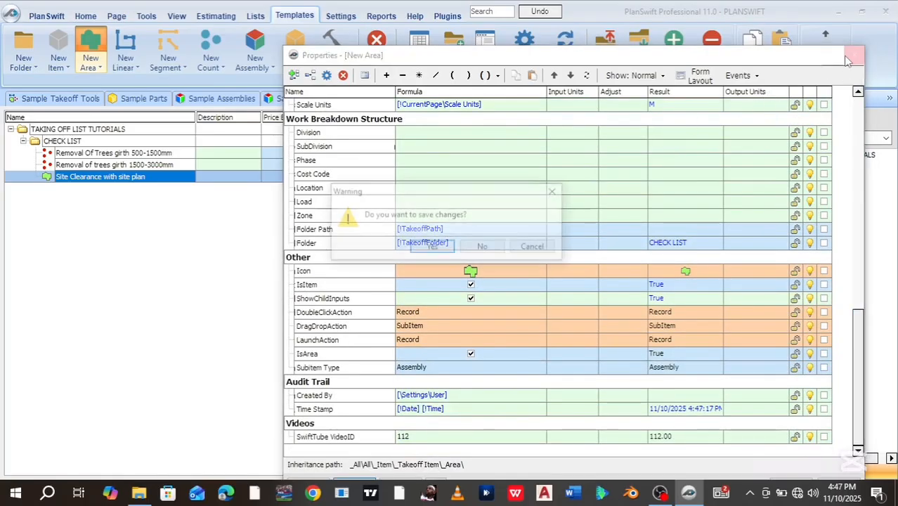
{"action": "left_click", "coordinate": [420, 248]}
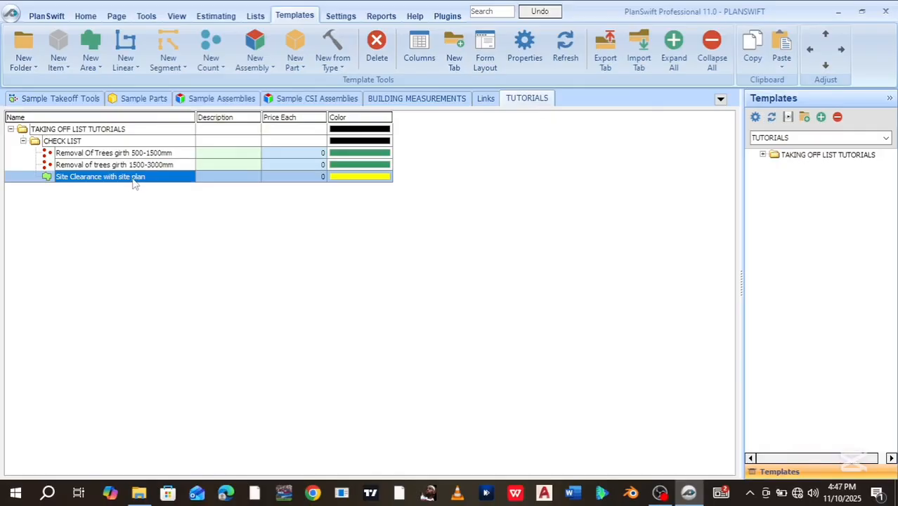
Step: Return to the site plan and try to start the Site Clearance with site plan takeoff, declining to set the scale
{"action": "left_click", "coordinate": [85, 15]}
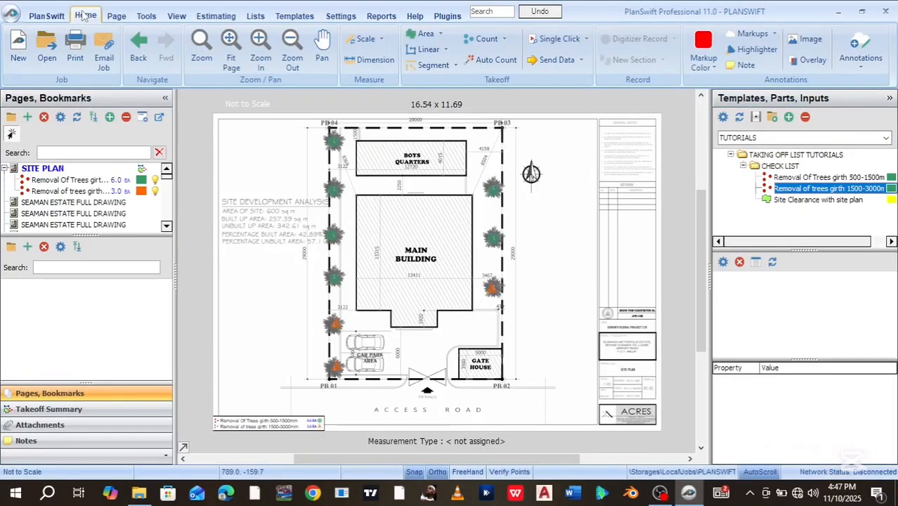
{"action": "mouse_move", "coordinate": [469, 188]}
{"action": "left_mouse_down"}
{"action": "mouse_move", "coordinate": [322, 188]}
{"action": "mouse_move", "coordinate": [414, 201]}
{"action": "mouse_move", "coordinate": [394, 198]}
{"action": "mouse_move", "coordinate": [457, 184]}
{"action": "left_mouse_up"}
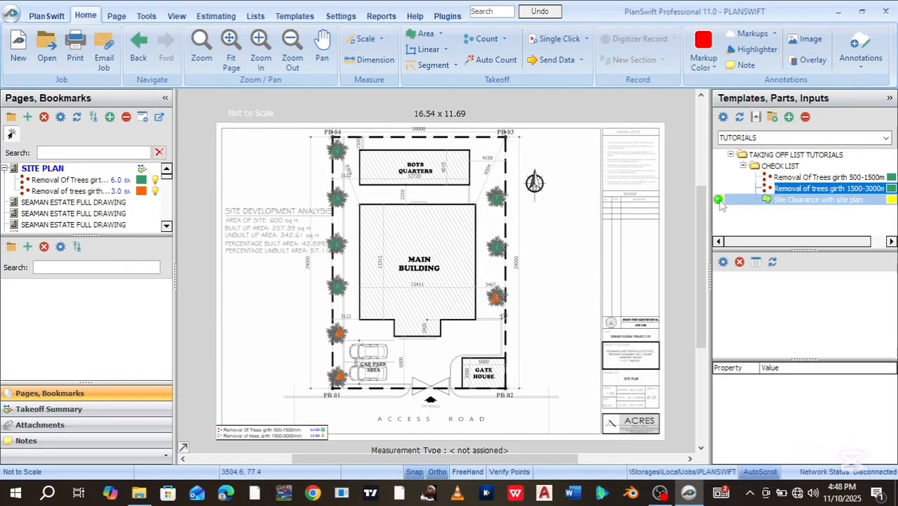
{"action": "left_click", "coordinate": [721, 202]}
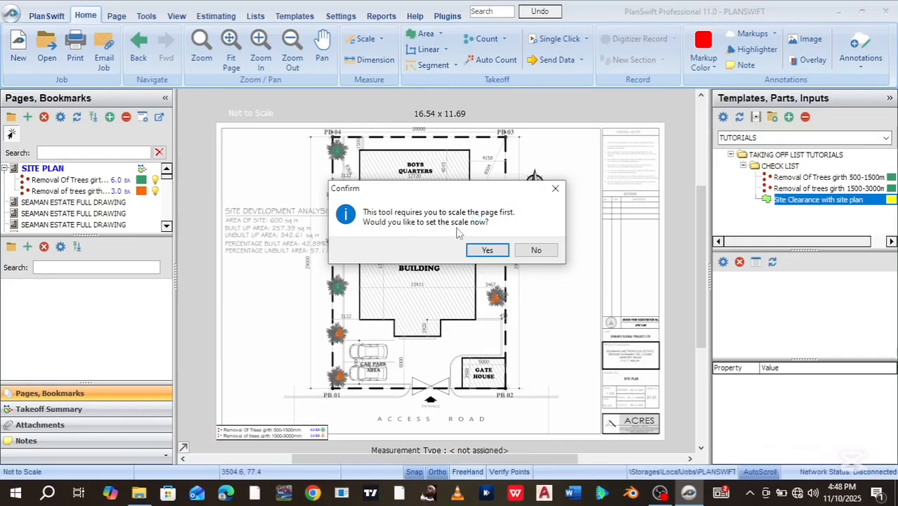
{"action": "left_click", "coordinate": [533, 251]}
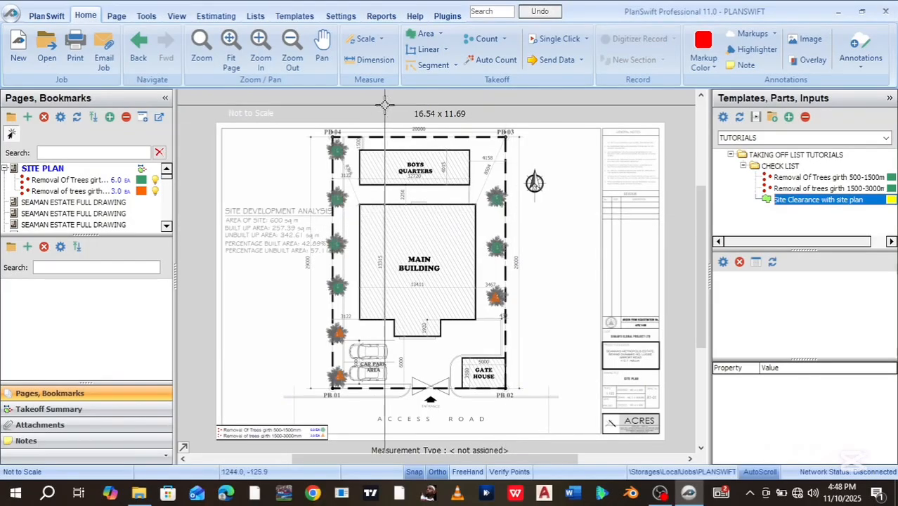
{"action": "left_click", "coordinate": [362, 40]}
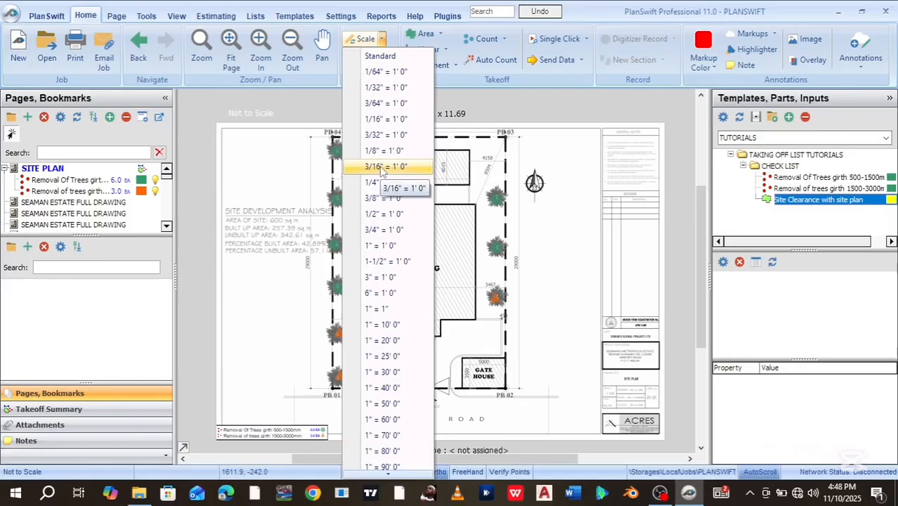
{"action": "left_click", "coordinate": [383, 42]}
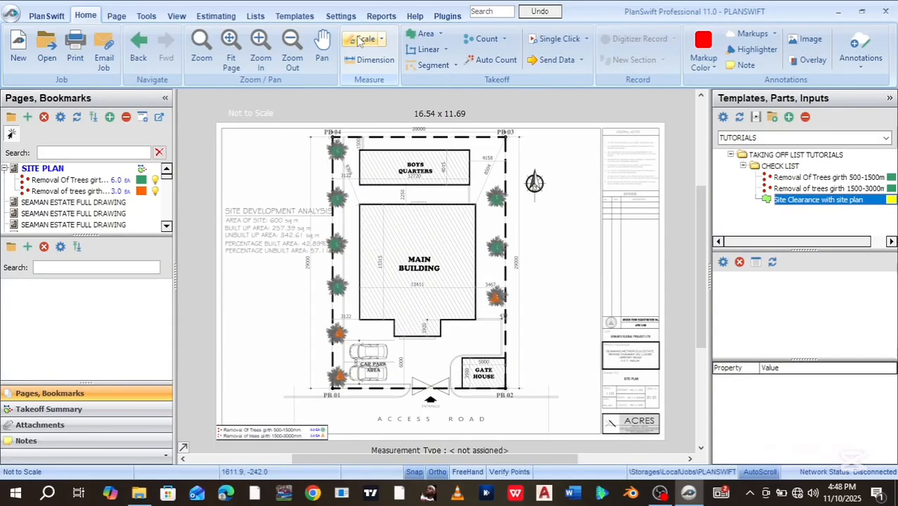
{"action": "left_click", "coordinate": [359, 41]}
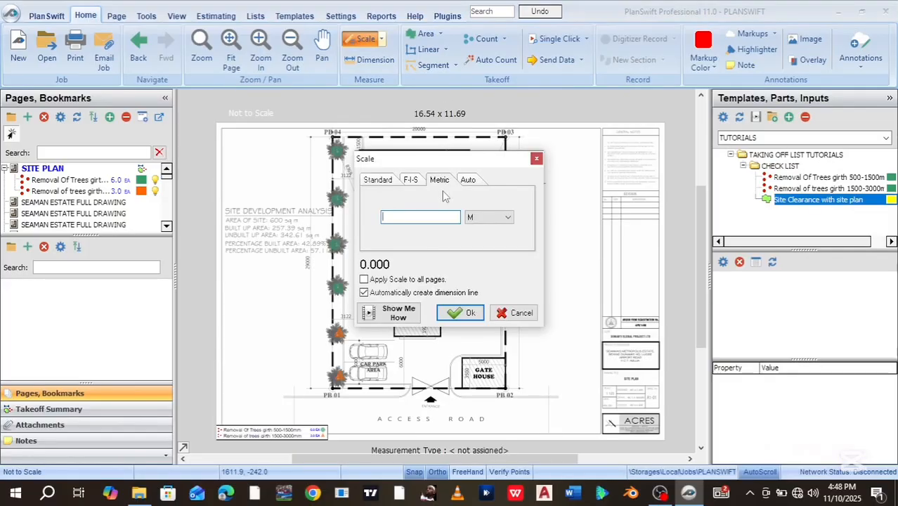
{"action": "left_click", "coordinate": [439, 181]}
{"action": "left_click", "coordinate": [536, 161]}
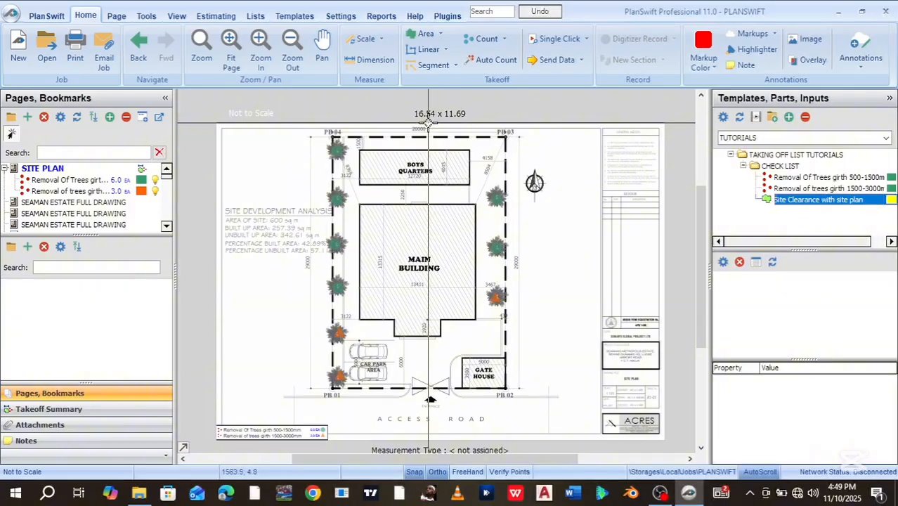
Step: Scale the site plan page with a metric length of 20 m between PB 04 and PB 03 along the north boundary
{"action": "scroll", "coordinate": [417, 127], "scroll_direction": "up", "scroll_amount": 5}
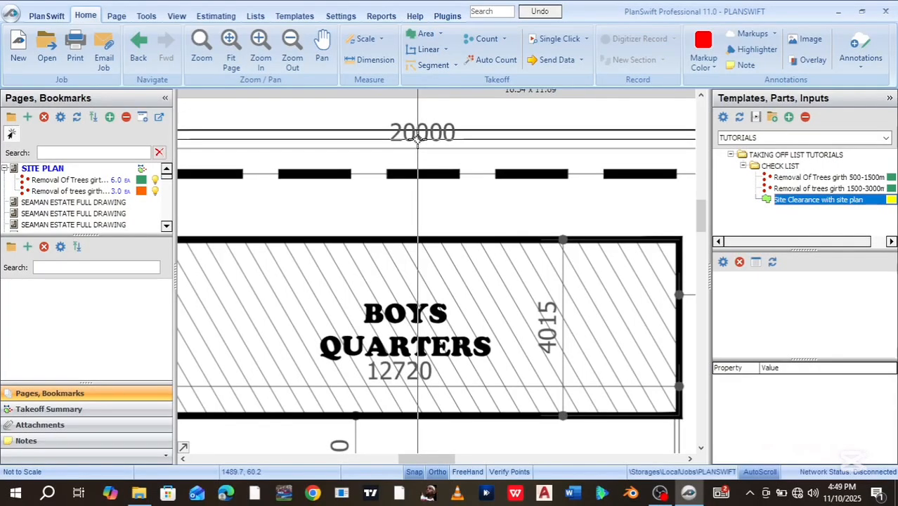
{"action": "scroll", "coordinate": [418, 138], "scroll_direction": "down", "scroll_amount": 3}
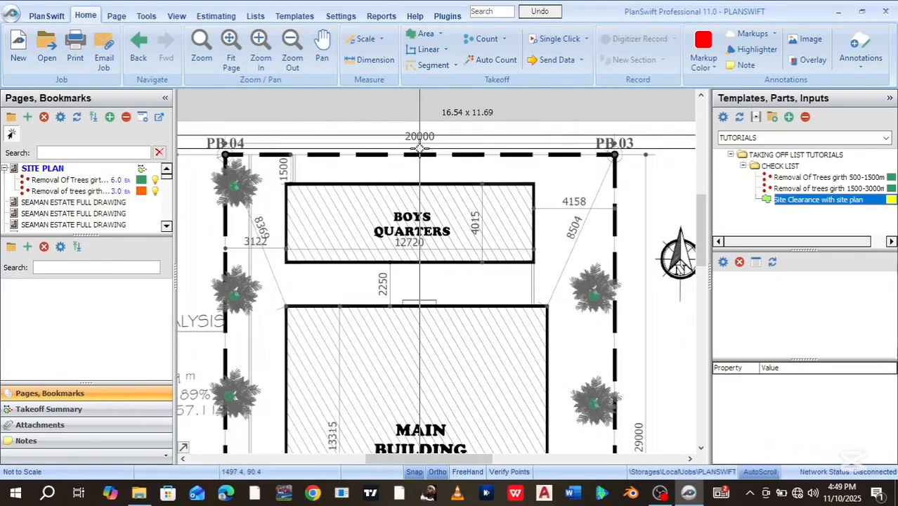
{"action": "left_click", "coordinate": [366, 41]}
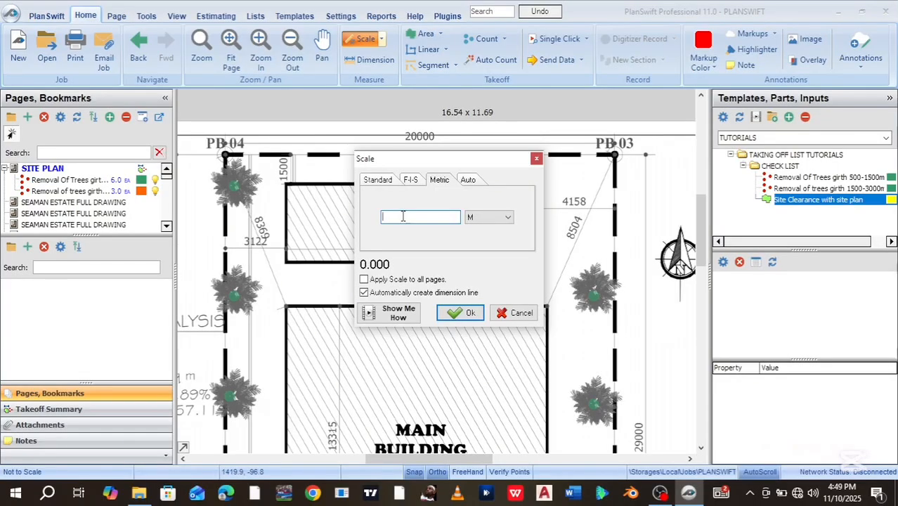
{"action": "type", "text": "20"}
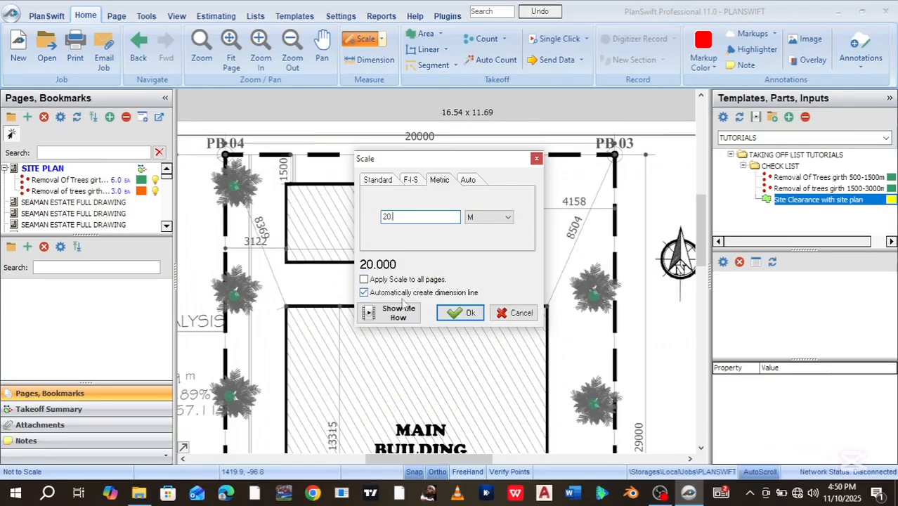
{"action": "left_click", "coordinate": [464, 314]}
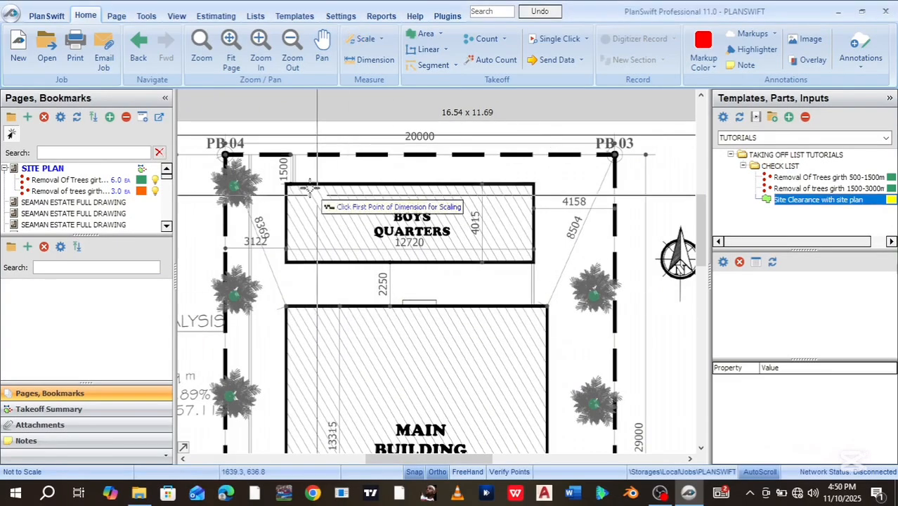
{"action": "scroll", "coordinate": [224, 151], "scroll_direction": "up", "scroll_amount": 5}
{"action": "scroll", "coordinate": [225, 151], "scroll_direction": "up", "scroll_amount": 2}
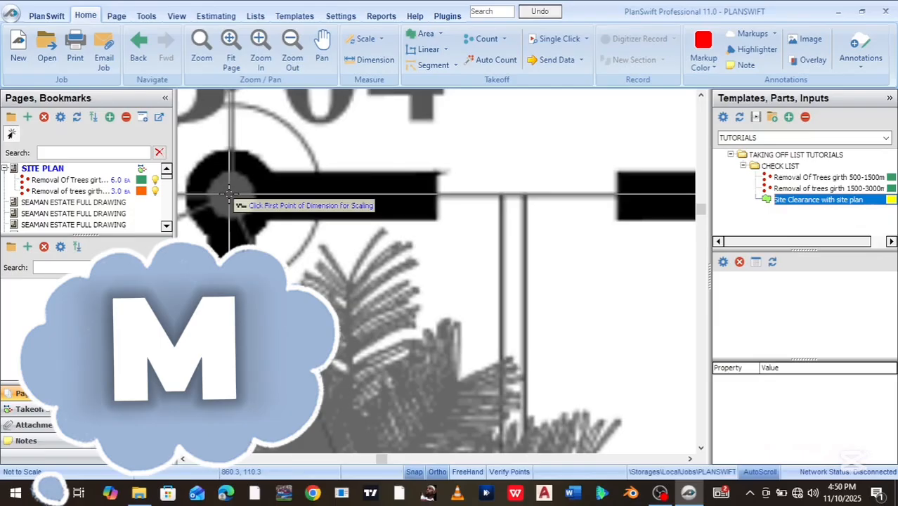
{"action": "scroll", "coordinate": [235, 207], "scroll_direction": "down", "scroll_amount": 2}
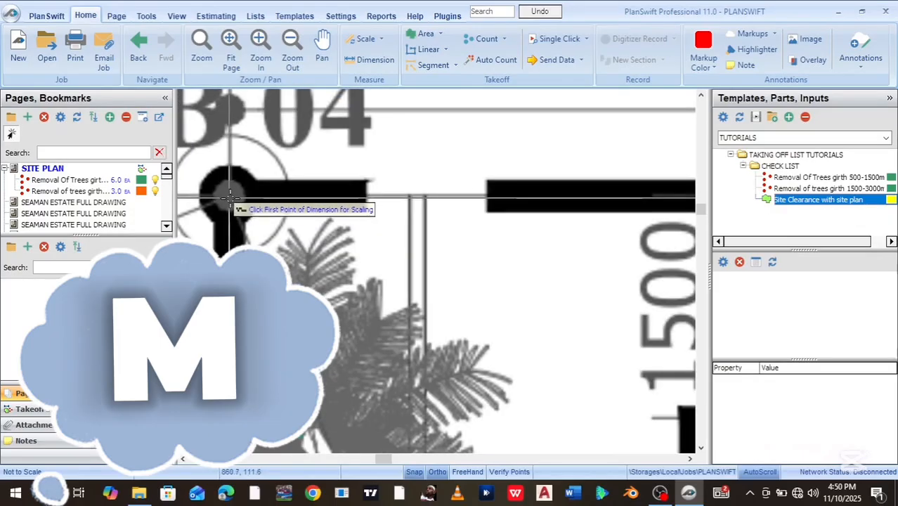
{"action": "left_click_drag", "start_coordinate": [255, 201], "coordinate": [318, 254]}
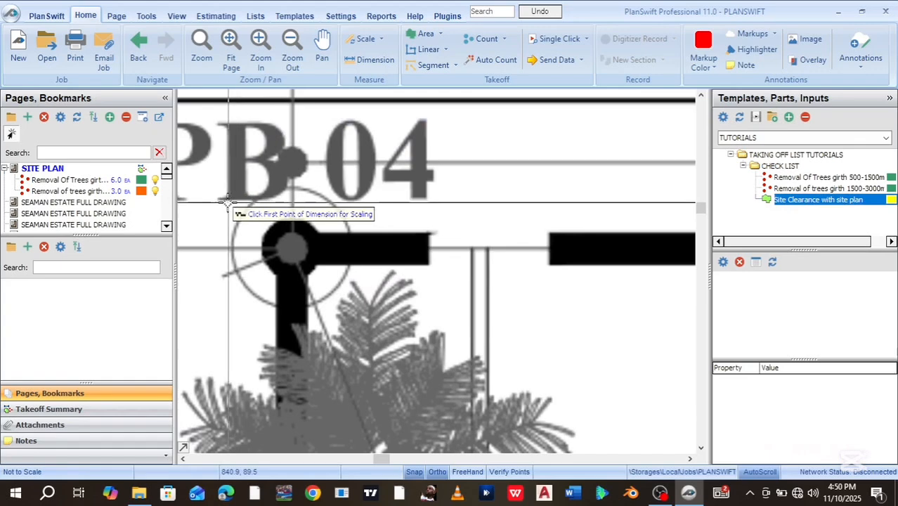
{"action": "left_click", "coordinate": [293, 249]}
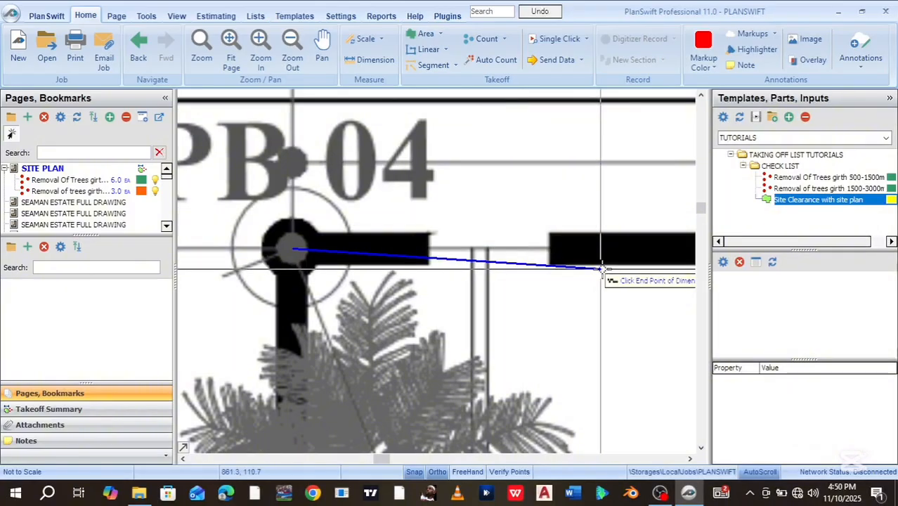
{"action": "scroll", "coordinate": [653, 262], "scroll_direction": "down", "scroll_amount": 2}
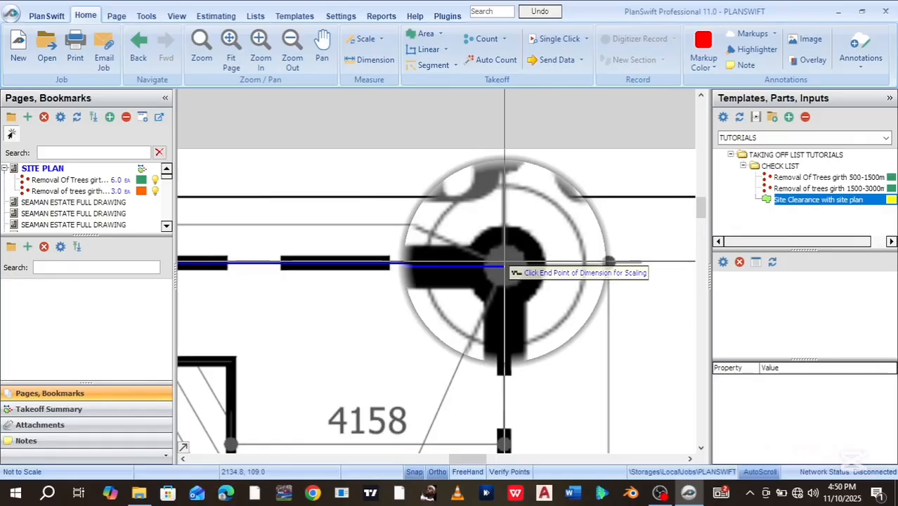
{"action": "left_click", "coordinate": [503, 267]}
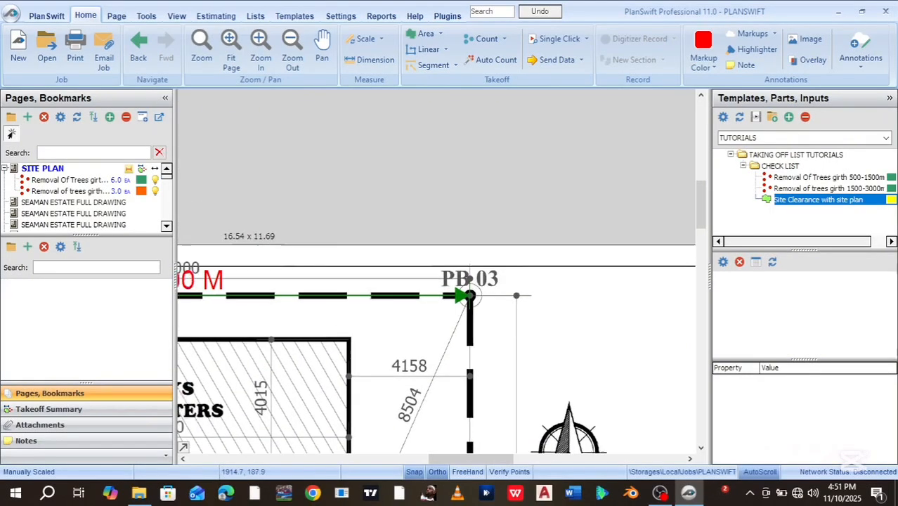
Step: Inspect the new scale dimension line between PB 04 and PB 03 against the plan's printed dimension
{"action": "scroll", "coordinate": [340, 319], "scroll_direction": "down", "scroll_amount": 2}
{"action": "left_click_drag", "start_coordinate": [308, 326], "coordinate": [388, 312]}
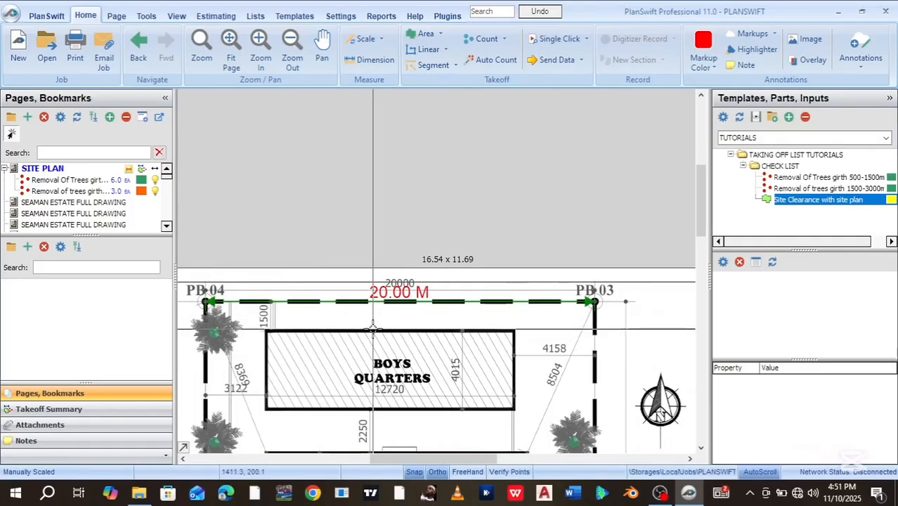
{"action": "mouse_move", "coordinate": [376, 326]}
{"action": "left_mouse_down"}
{"action": "mouse_move", "coordinate": [387, 326]}
{"action": "mouse_move", "coordinate": [488, 164]}
{"action": "left_mouse_up"}
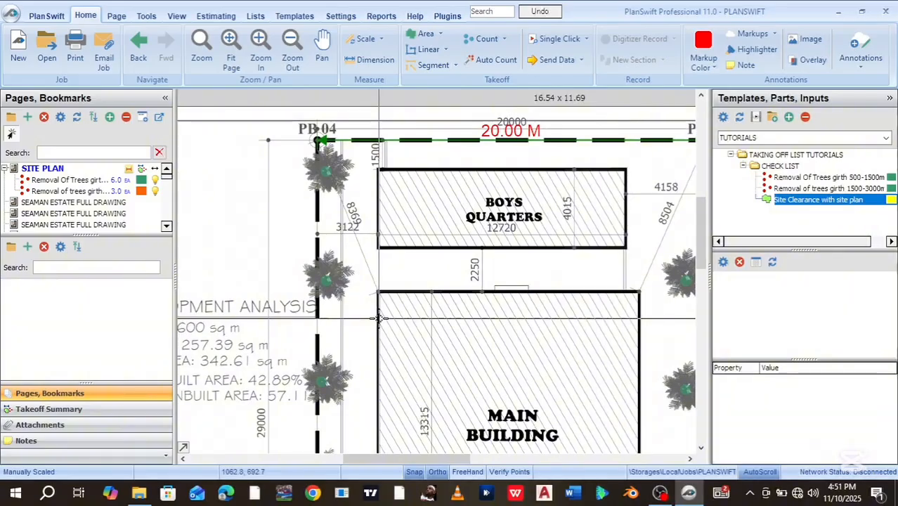
{"action": "left_click_drag", "start_coordinate": [402, 354], "coordinate": [401, 337]}
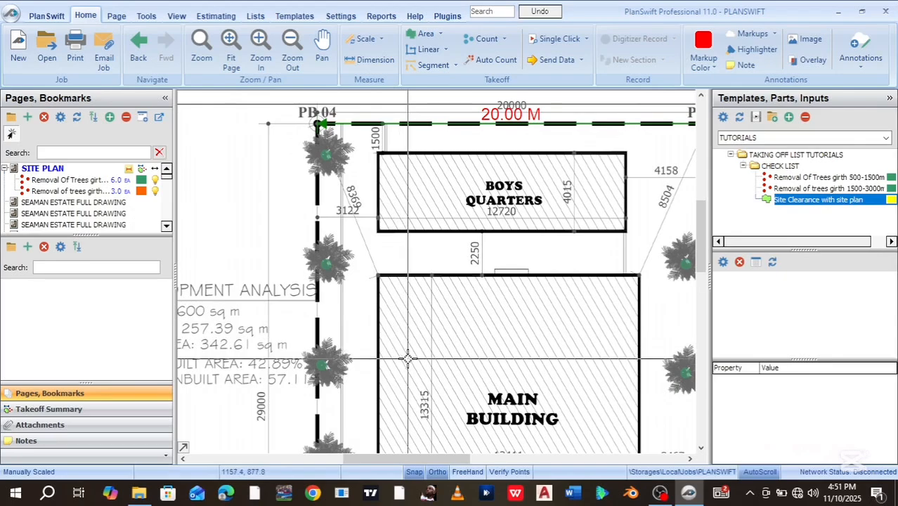
{"action": "scroll", "coordinate": [404, 356], "scroll_direction": "down", "scroll_amount": 1}
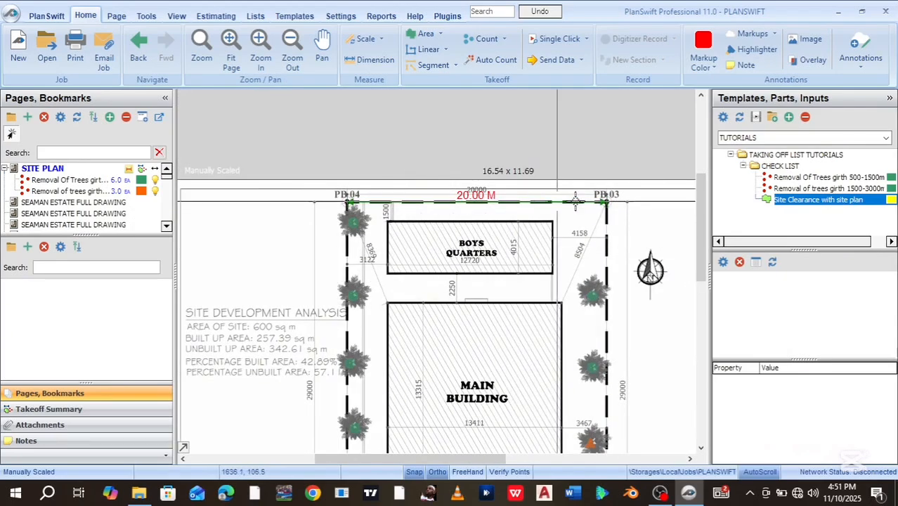
Step: Start another scale of the site plan page with a metric length of 29 m for the west boundary dimension
{"action": "scroll", "coordinate": [476, 344], "scroll_direction": "up", "scroll_amount": 2}
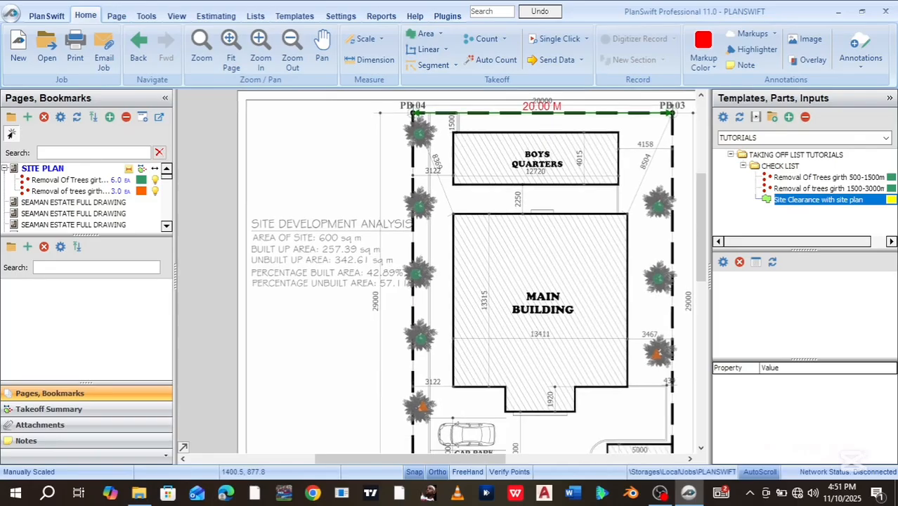
{"action": "scroll", "coordinate": [336, 280], "scroll_direction": "up", "scroll_amount": 2}
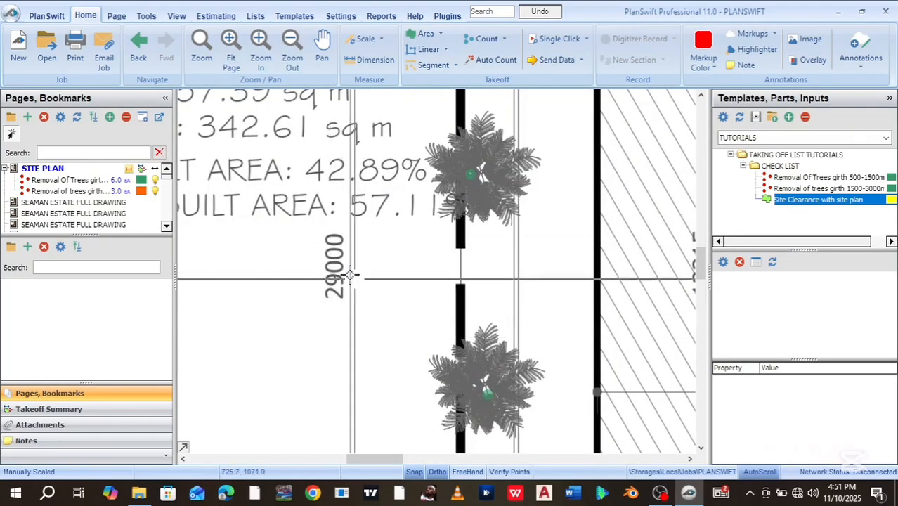
{"action": "scroll", "coordinate": [325, 281], "scroll_direction": "down", "scroll_amount": 1}
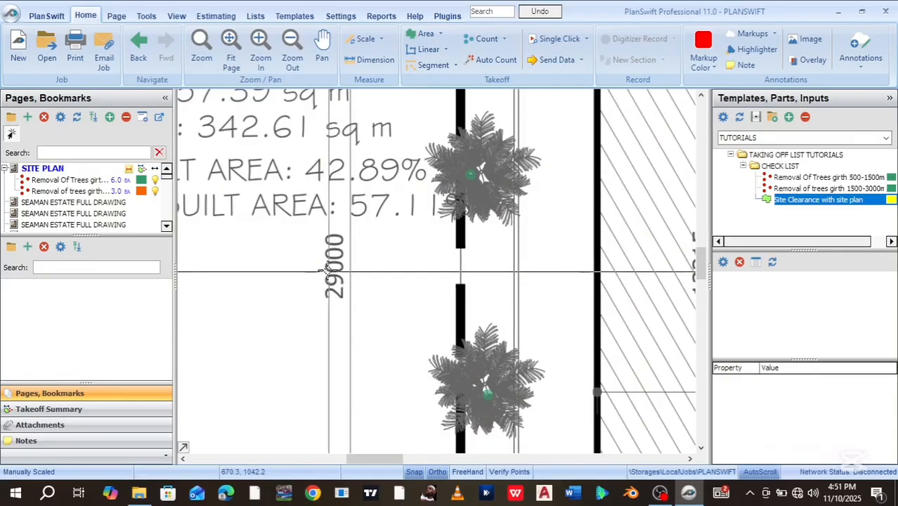
{"action": "scroll", "coordinate": [326, 273], "scroll_direction": "down", "scroll_amount": 1}
{"action": "scroll", "coordinate": [325, 268], "scroll_direction": "down", "scroll_amount": 2}
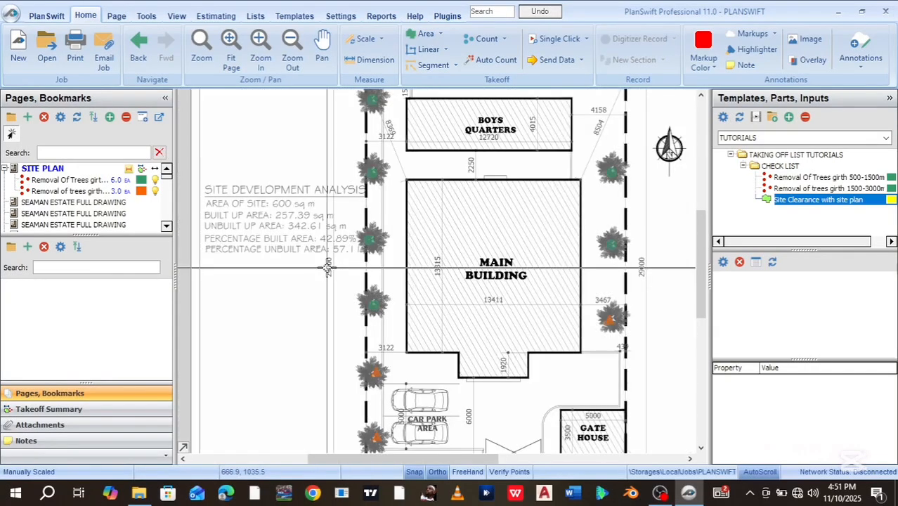
{"action": "scroll", "coordinate": [327, 267], "scroll_direction": "down", "scroll_amount": 2}
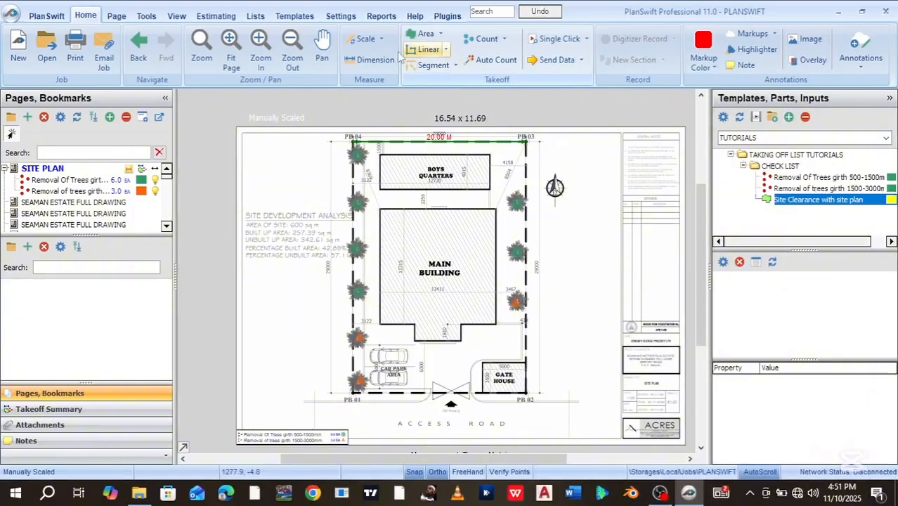
{"action": "left_click", "coordinate": [366, 43]}
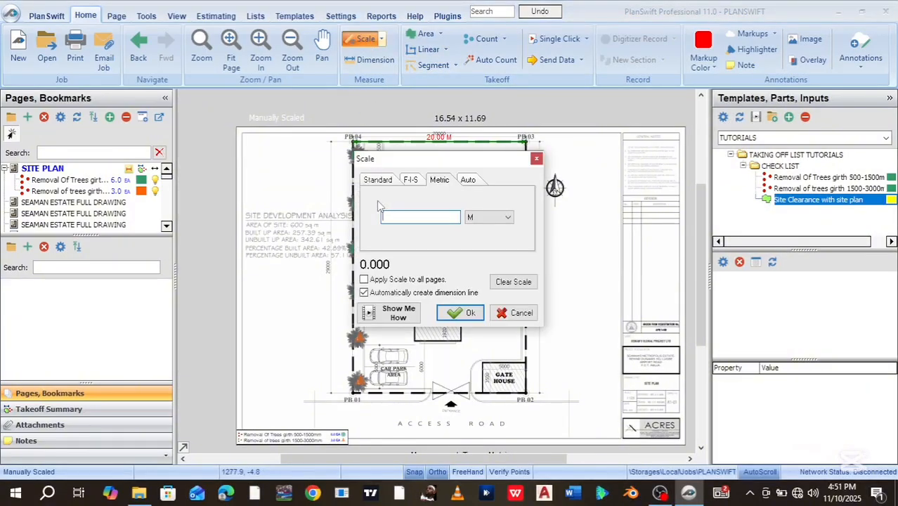
{"action": "type", "text": "29"}
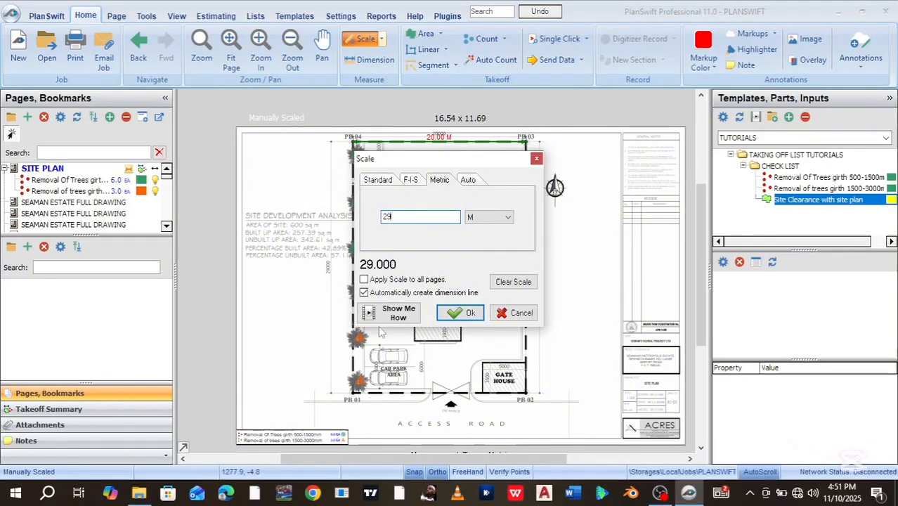
{"action": "left_click", "coordinate": [462, 313]}
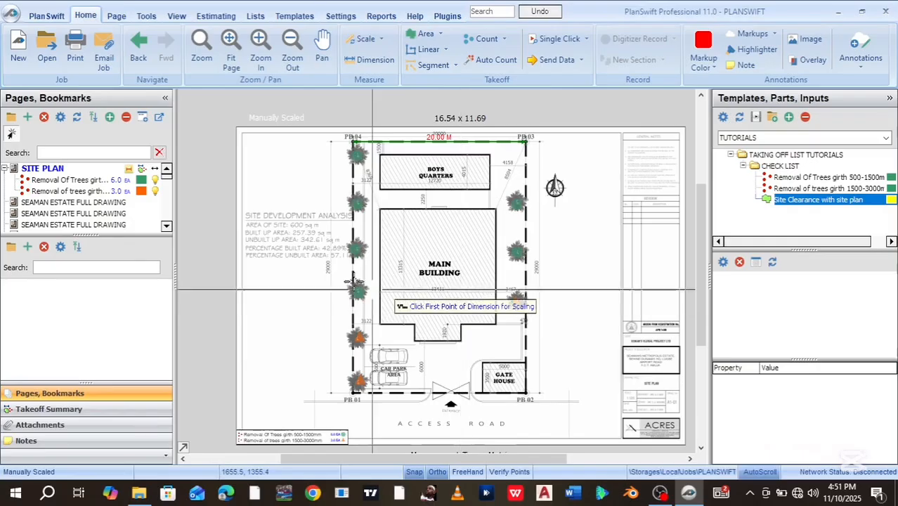
Step: Set the first scaling point at the center of the 29000 dimension's upper end dot beside PB 04
{"action": "scroll", "coordinate": [332, 157], "scroll_direction": "up", "scroll_amount": 6}
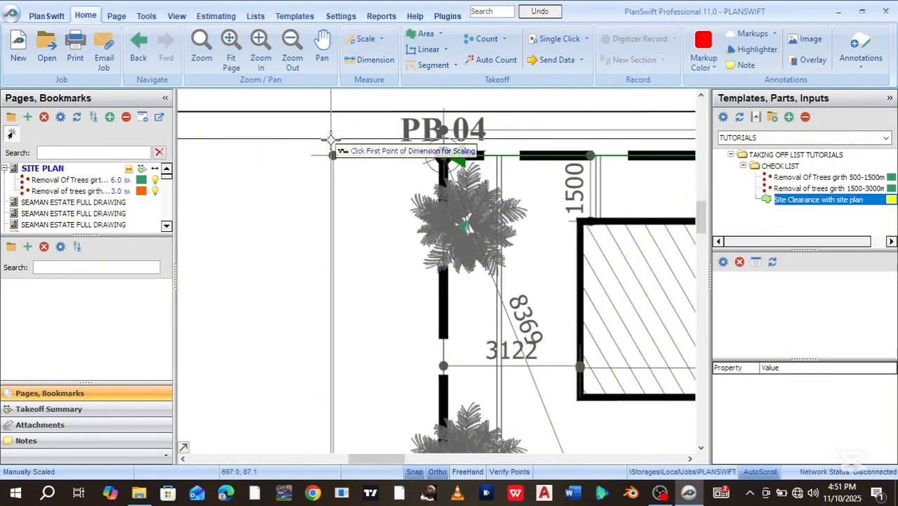
{"action": "scroll", "coordinate": [337, 160], "scroll_direction": "up", "scroll_amount": 4}
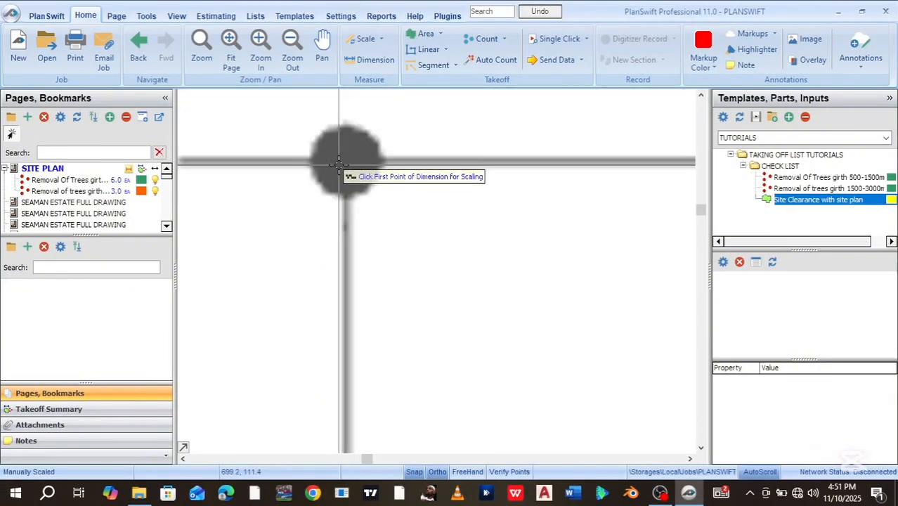
{"action": "scroll", "coordinate": [344, 161], "scroll_direction": "up", "scroll_amount": 1}
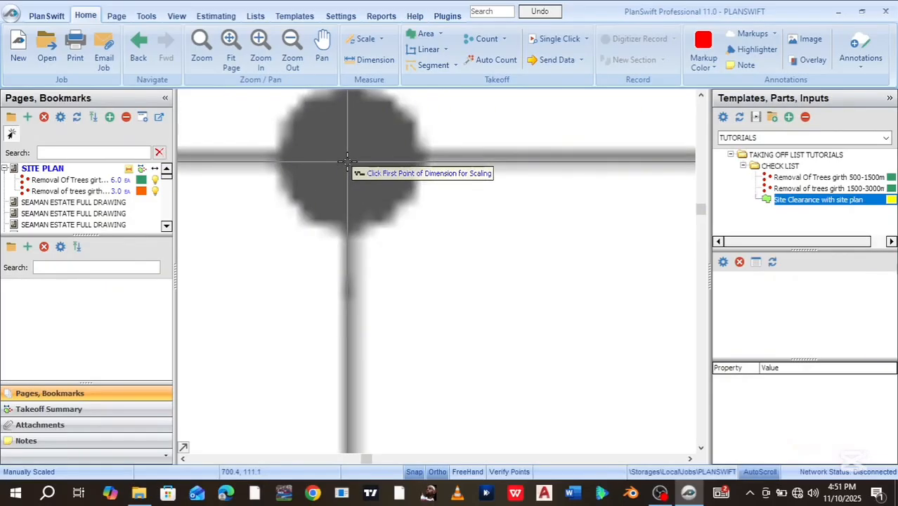
{"action": "scroll", "coordinate": [347, 162], "scroll_direction": "down", "scroll_amount": 2}
{"action": "left_click", "coordinate": [348, 161]}
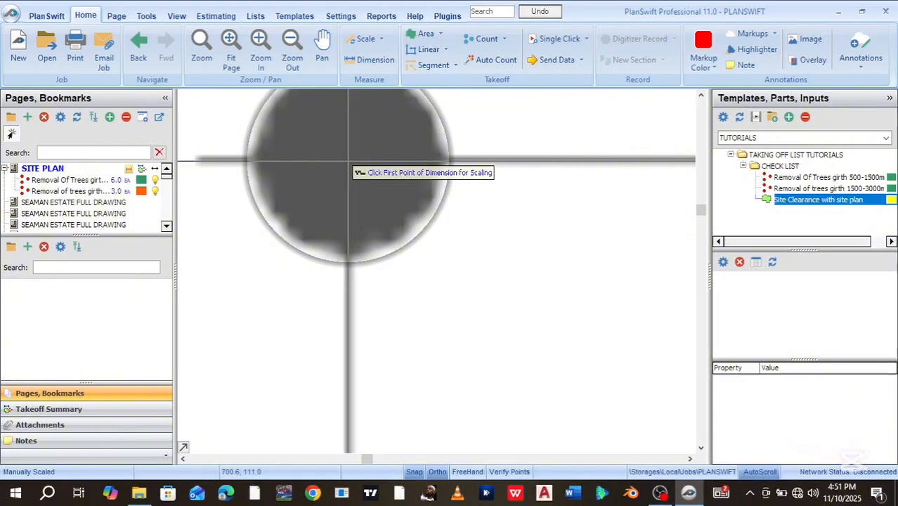
{"action": "left_click", "coordinate": [348, 161]}
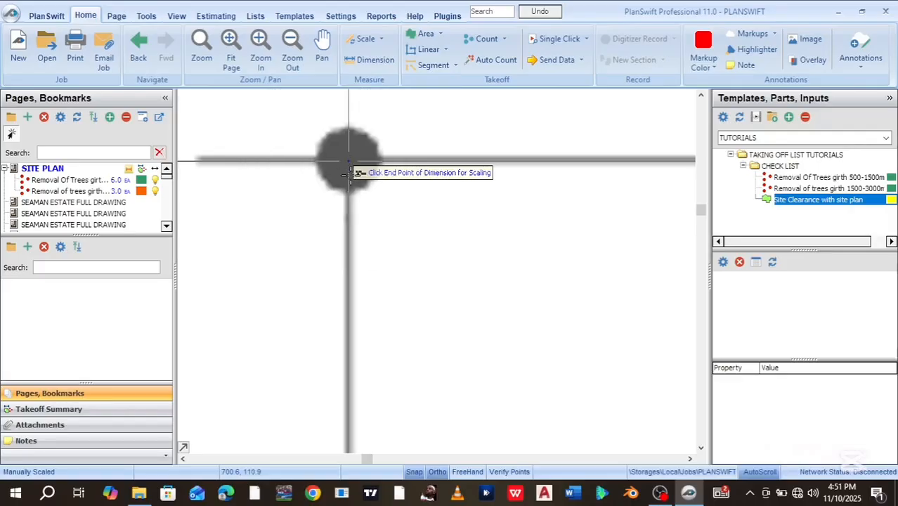
Step: Set the scaling end point at the center of the 29000 dimension's lower end dot beside PB 01
{"action": "scroll", "coordinate": [337, 321], "scroll_direction": "down", "scroll_amount": 2}
{"action": "left_click_drag", "start_coordinate": [336, 321], "coordinate": [327, 97]}
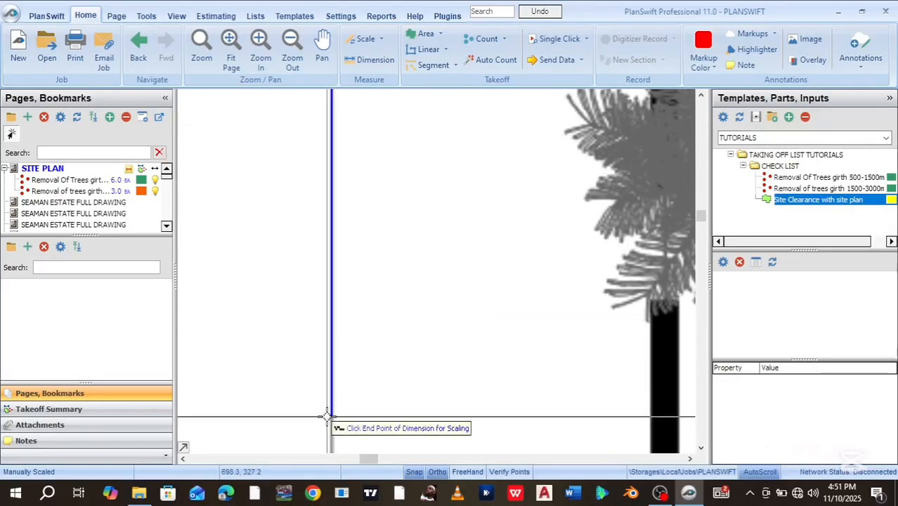
{"action": "scroll", "coordinate": [331, 405], "scroll_direction": "down", "scroll_amount": 3}
{"action": "left_click_drag", "start_coordinate": [330, 405], "coordinate": [331, 118]}
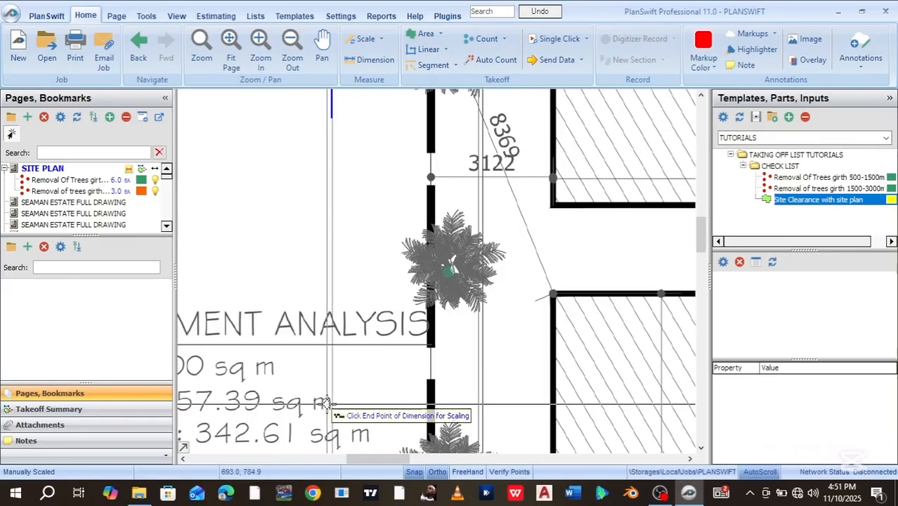
{"action": "scroll", "coordinate": [328, 403], "scroll_direction": "down", "scroll_amount": 4}
{"action": "left_click_drag", "start_coordinate": [328, 403], "coordinate": [350, 153]}
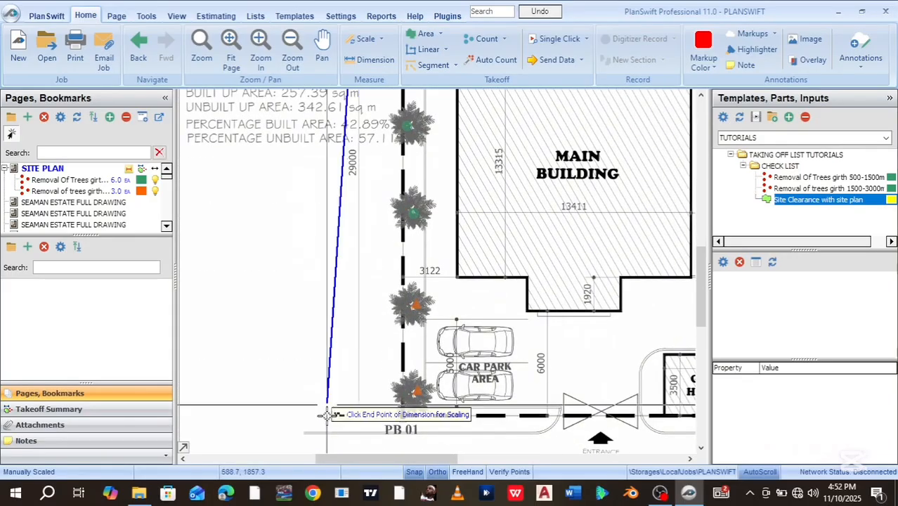
{"action": "scroll", "coordinate": [361, 403], "scroll_direction": "up", "scroll_amount": 5}
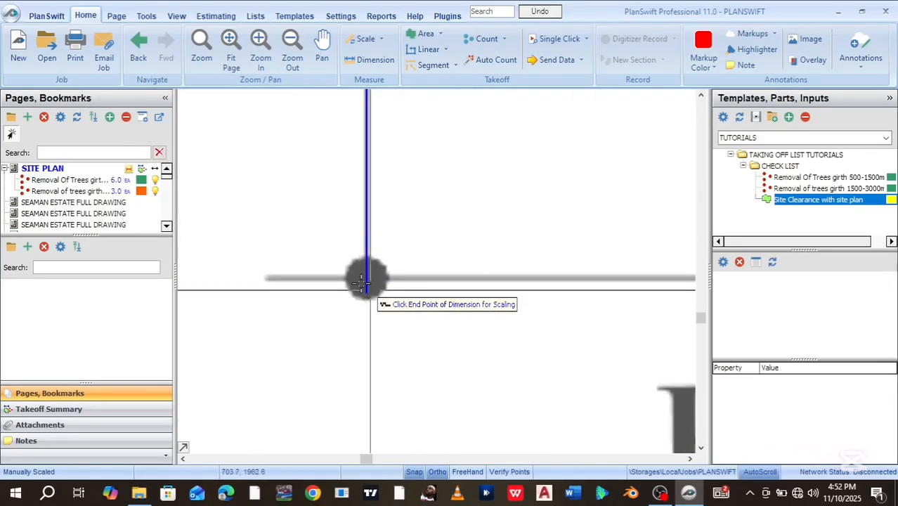
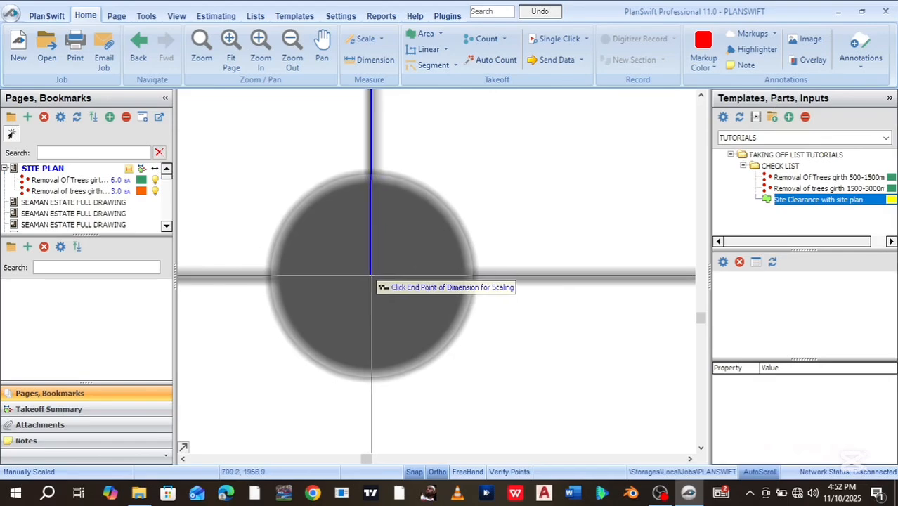
{"action": "left_click", "coordinate": [372, 276]}
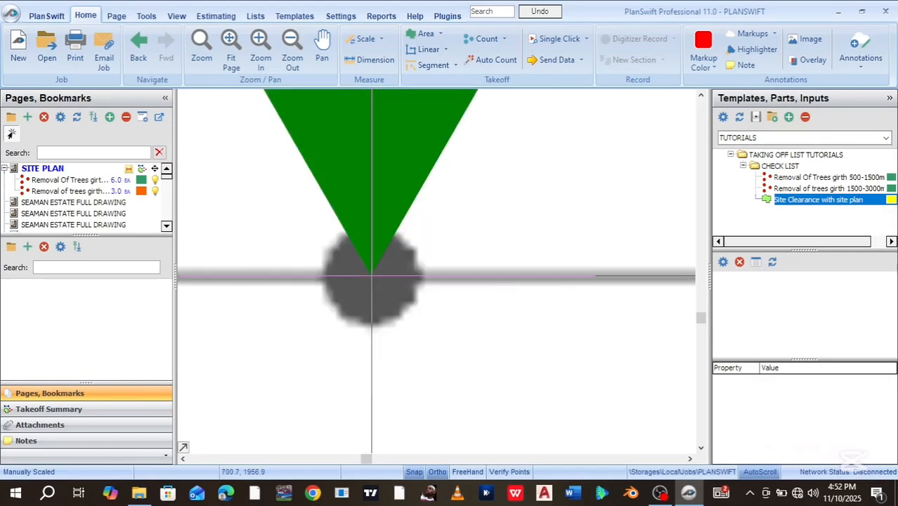
Step: Show the takeoff summary and start the Site Clearance with site plan takeoff, accepting its yellow color and solid fill
{"action": "scroll", "coordinate": [371, 275], "scroll_direction": "down", "scroll_amount": 5}
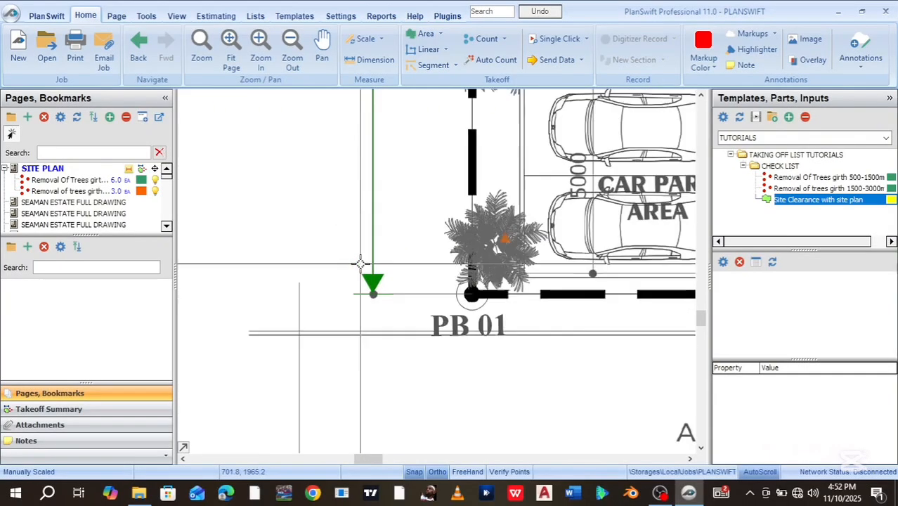
{"action": "scroll", "coordinate": [361, 260], "scroll_direction": "down", "scroll_amount": 3}
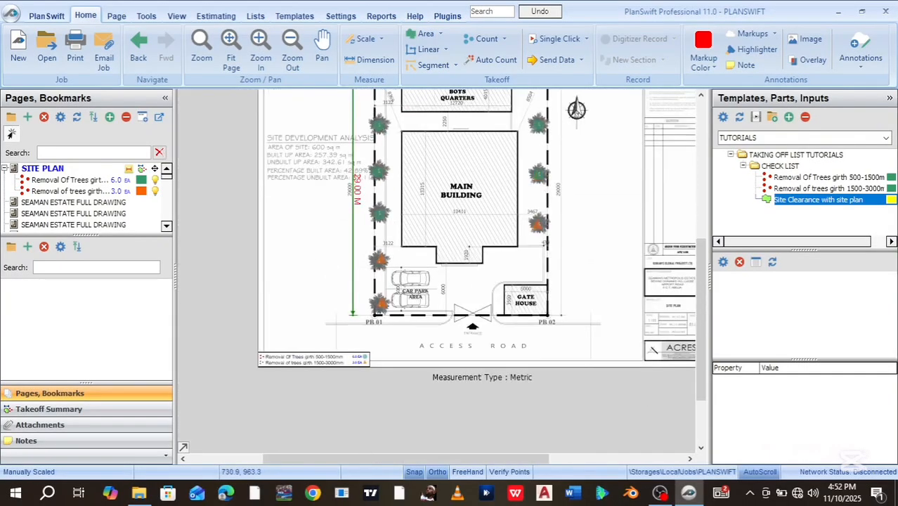
{"action": "scroll", "coordinate": [345, 283], "scroll_direction": "up", "scroll_amount": 4}
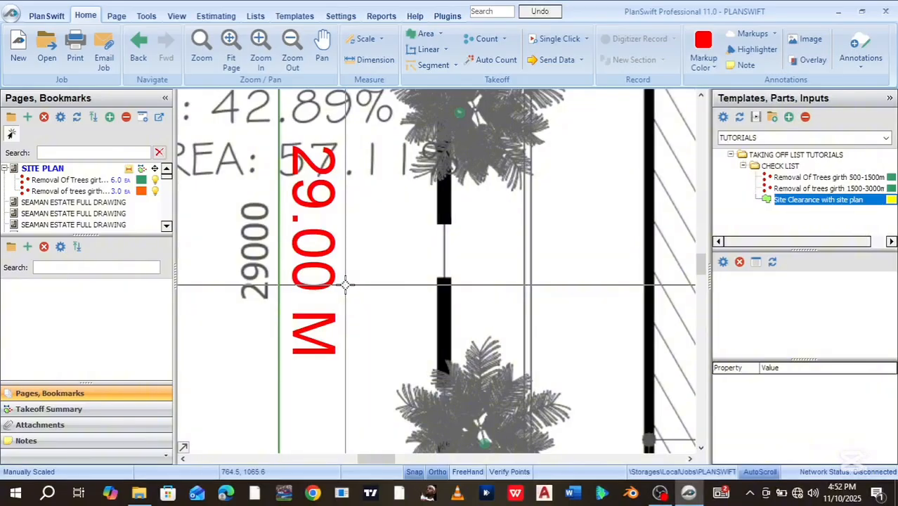
{"action": "scroll", "coordinate": [345, 283], "scroll_direction": "down", "scroll_amount": 2}
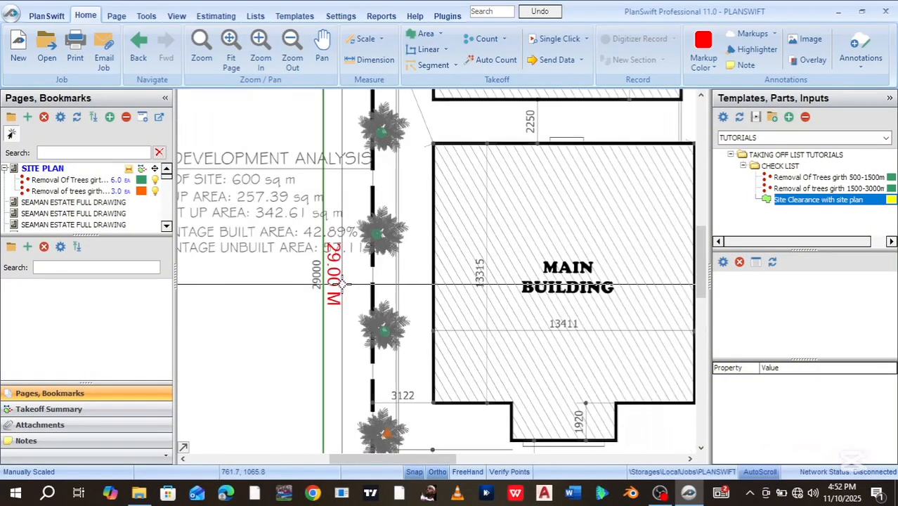
{"action": "scroll", "coordinate": [343, 284], "scroll_direction": "down", "scroll_amount": 3}
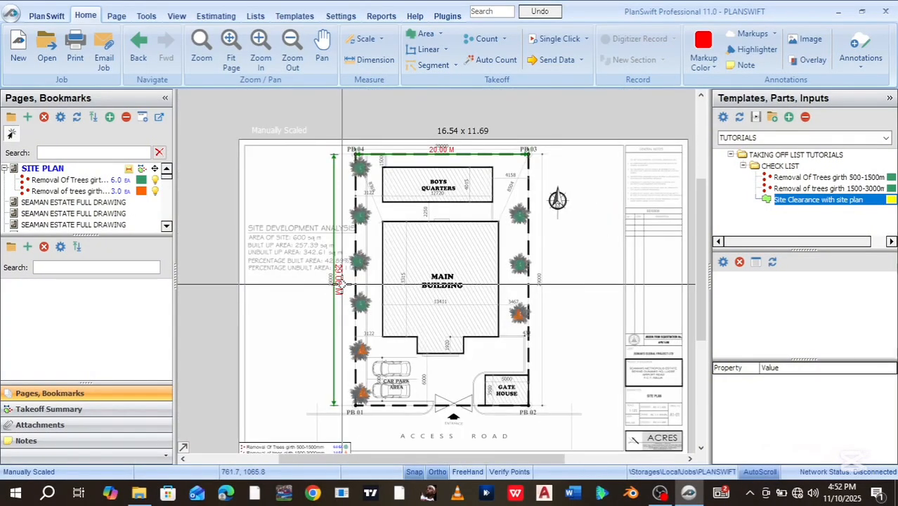
{"action": "left_click", "coordinate": [59, 413]}
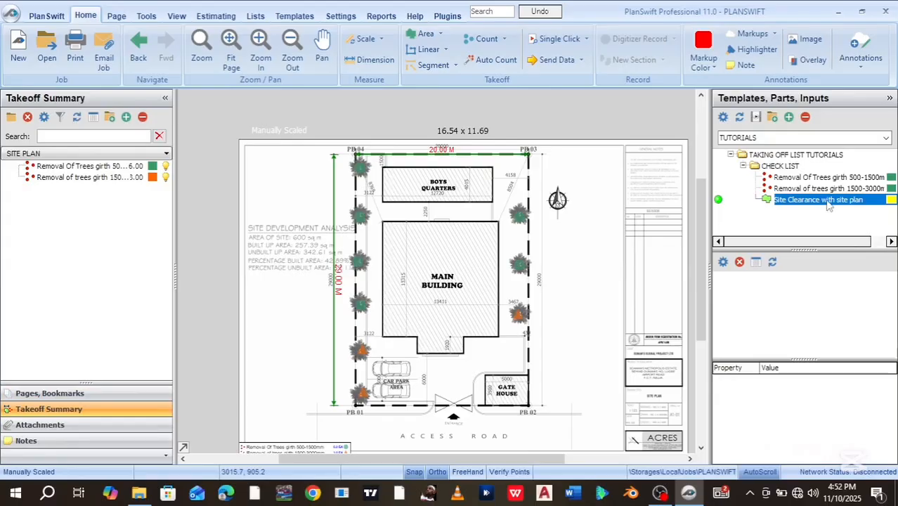
{"action": "double_click", "coordinate": [720, 202]}
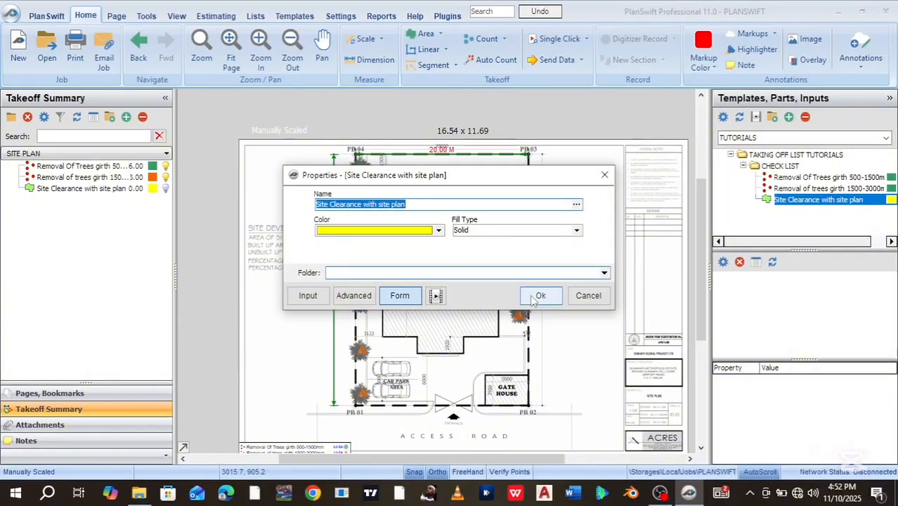
{"action": "left_click", "coordinate": [538, 296]}
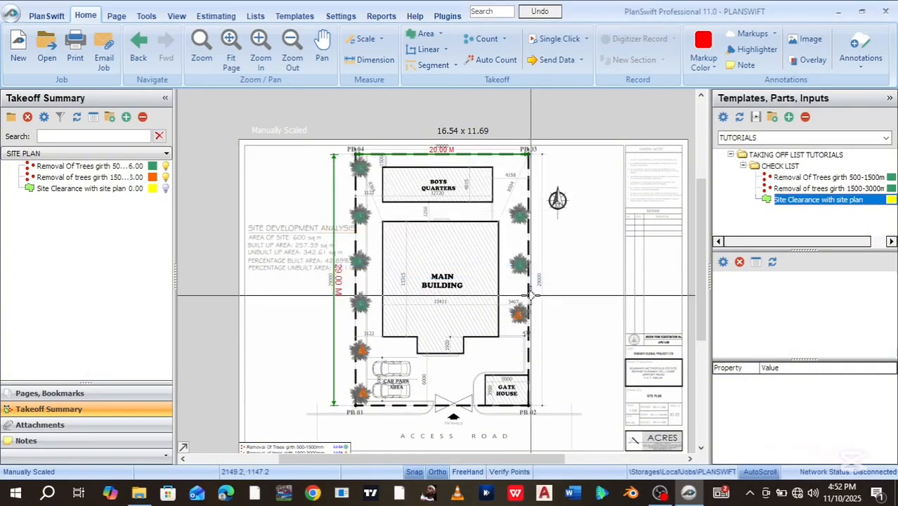
Step: Digitize the Site Clearance area corners at PB 04, PB 03 and PB 02 along the north and east boundaries
{"action": "left_click", "coordinate": [355, 153]}
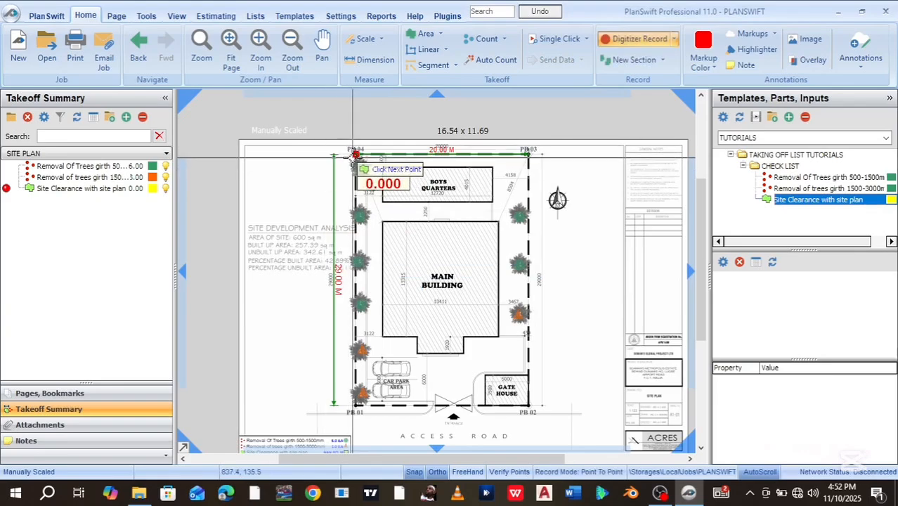
{"action": "scroll", "coordinate": [355, 153], "scroll_direction": "up", "scroll_amount": 5}
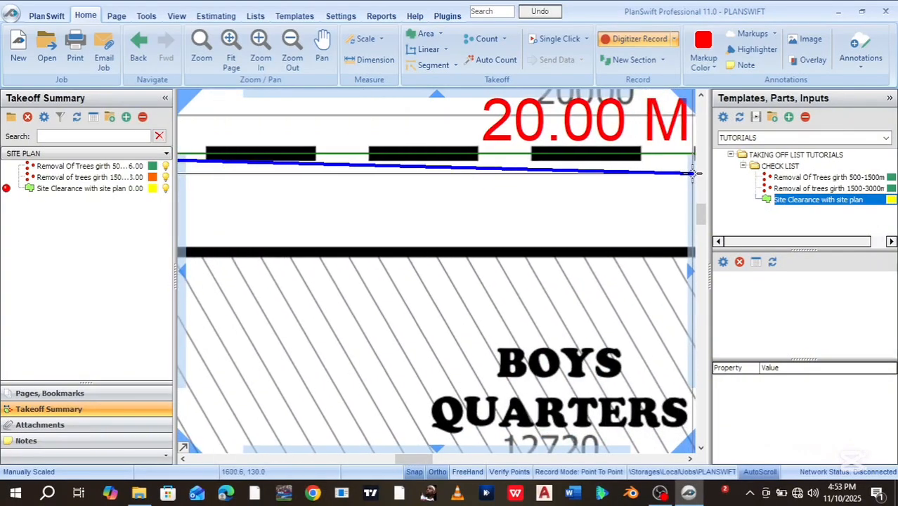
{"action": "scroll", "coordinate": [693, 173], "scroll_direction": "down", "scroll_amount": 2}
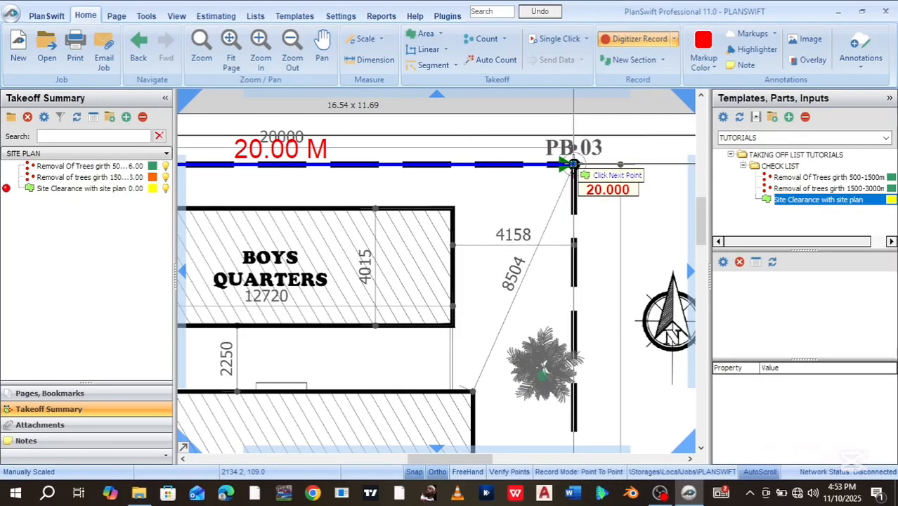
{"action": "left_click", "coordinate": [573, 164]}
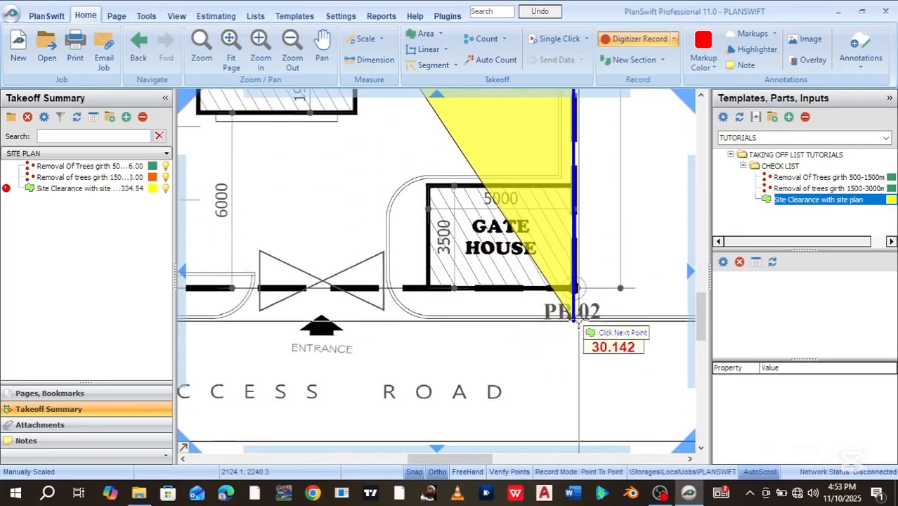
{"action": "scroll", "coordinate": [573, 288], "scroll_direction": "up", "scroll_amount": 3}
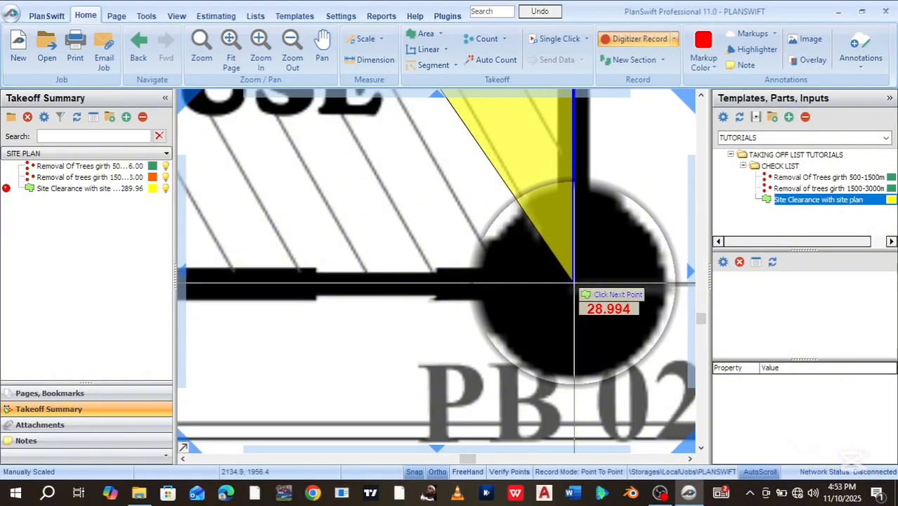
{"action": "left_click", "coordinate": [574, 283]}
Step: Digitize the final Site Clearance corner at PB 01, aligned with PB 04, and finish the area takeoff
{"action": "scroll", "coordinate": [340, 276], "scroll_direction": "down", "scroll_amount": 2}
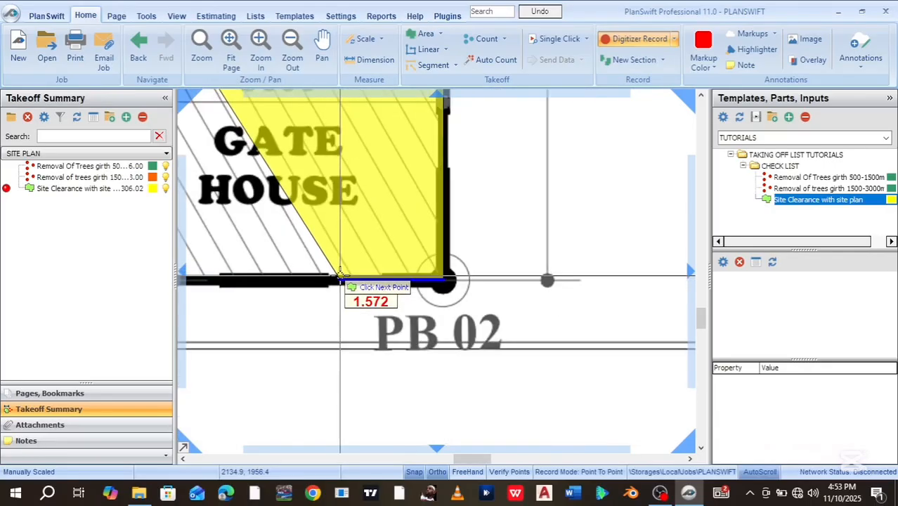
{"action": "scroll", "coordinate": [340, 275], "scroll_direction": "down", "scroll_amount": 2}
{"action": "left_click_drag", "start_coordinate": [251, 279], "coordinate": [388, 316]}
{"action": "scroll", "coordinate": [334, 276], "scroll_direction": "down", "scroll_amount": 2}
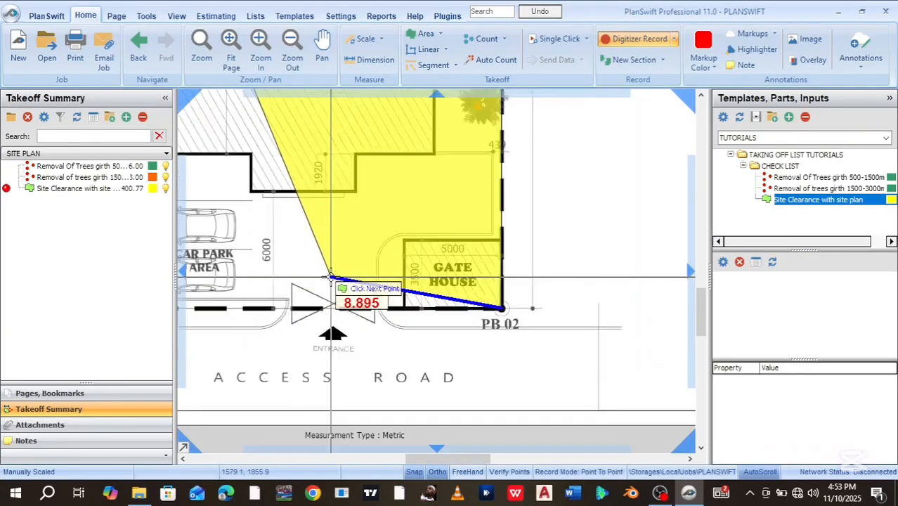
{"action": "left_click_drag", "start_coordinate": [310, 288], "coordinate": [457, 443]}
{"action": "scroll", "coordinate": [314, 288], "scroll_direction": "down", "scroll_amount": 2}
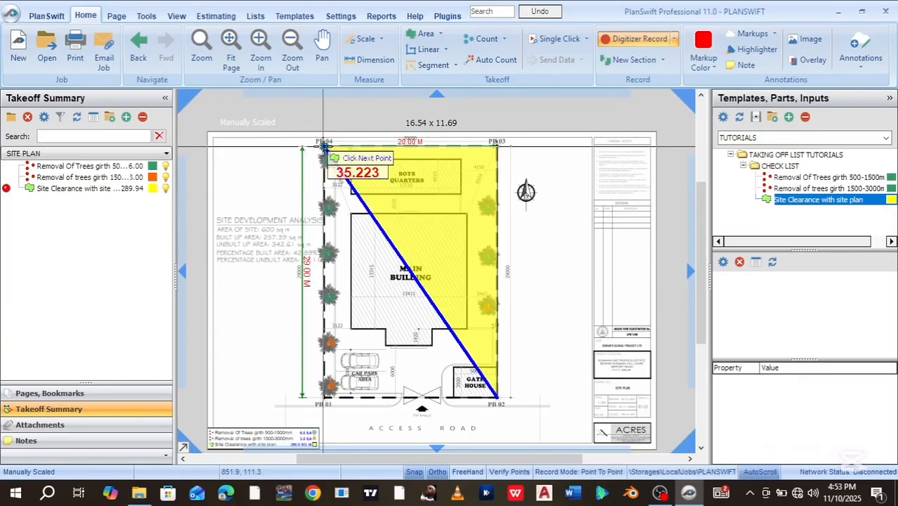
{"action": "left_click", "coordinate": [323, 145]}
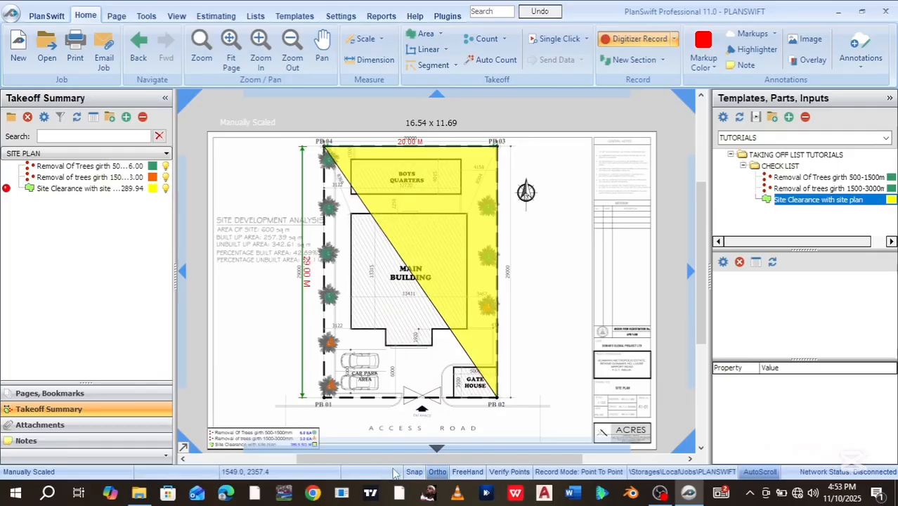
{"action": "left_click", "coordinate": [414, 471]}
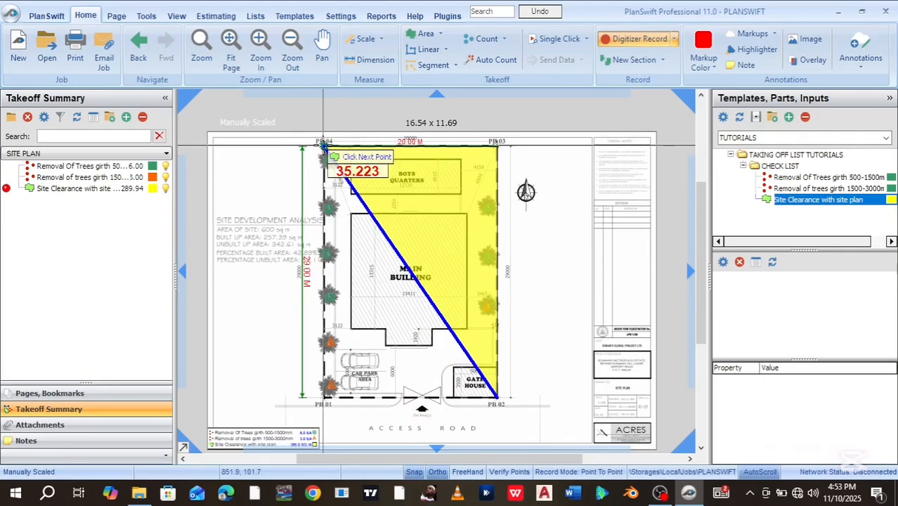
{"action": "scroll", "coordinate": [323, 143], "scroll_direction": "up", "scroll_amount": 3}
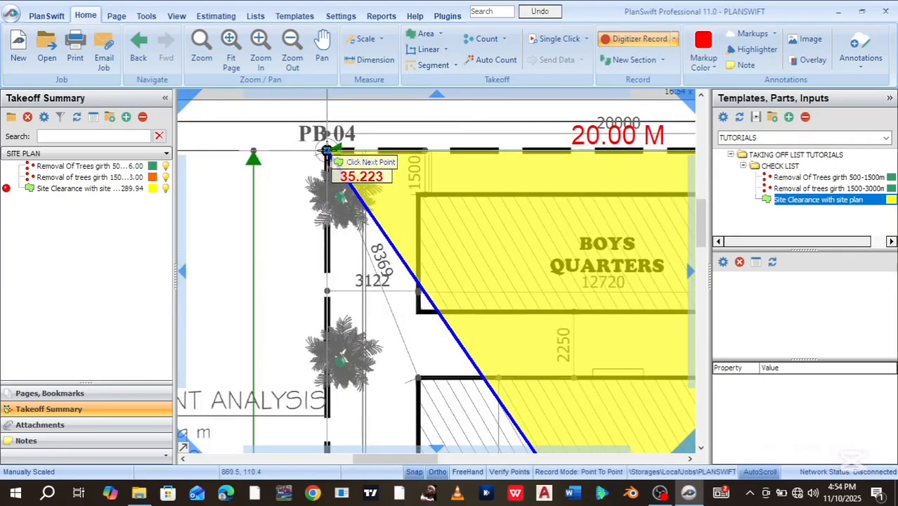
{"action": "scroll", "coordinate": [325, 153], "scroll_direction": "up", "scroll_amount": 2}
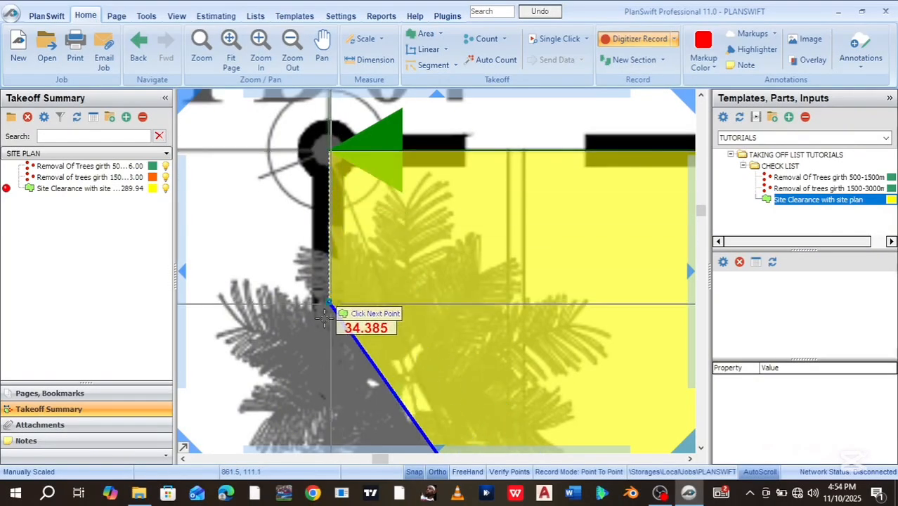
{"action": "scroll", "coordinate": [325, 325], "scroll_direction": "down", "scroll_amount": 2}
{"action": "scroll", "coordinate": [324, 328], "scroll_direction": "down", "scroll_amount": 4}
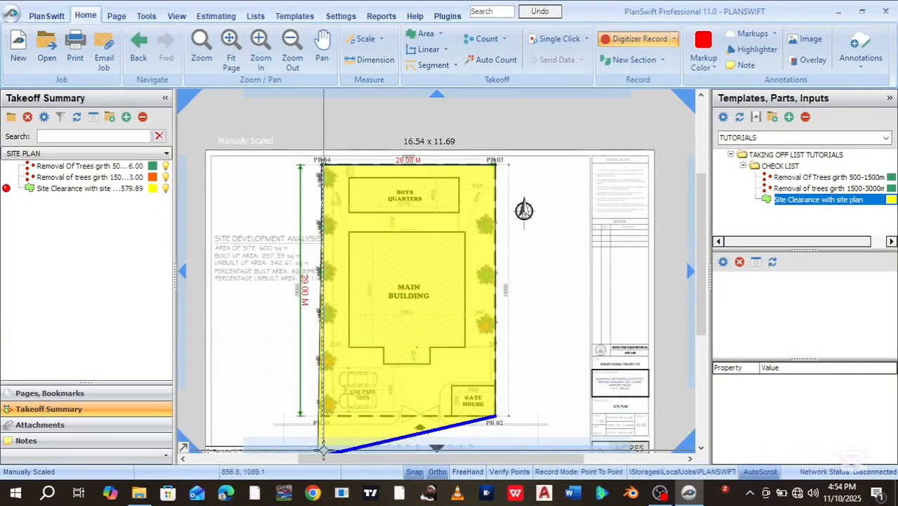
{"action": "scroll", "coordinate": [320, 364], "scroll_direction": "up", "scroll_amount": 2}
{"action": "scroll", "coordinate": [320, 364], "scroll_direction": "up", "scroll_amount": 3}
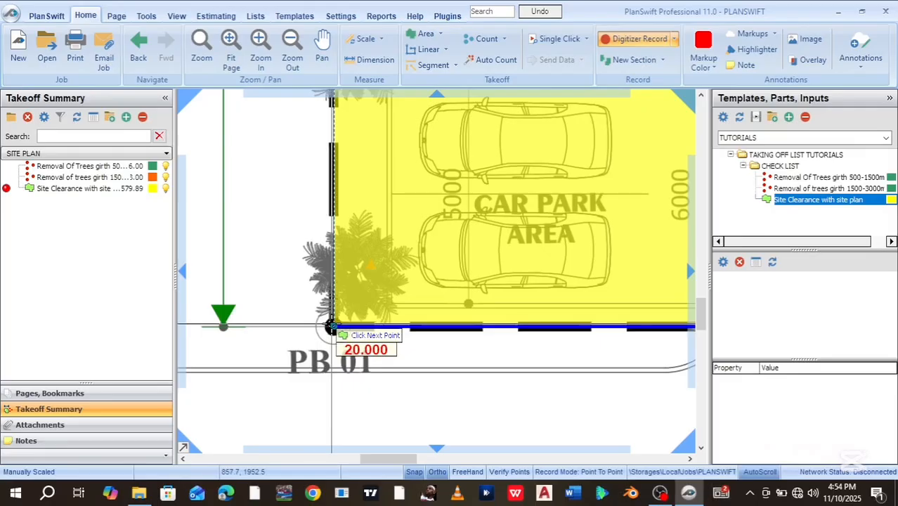
{"action": "left_click", "coordinate": [331, 326]}
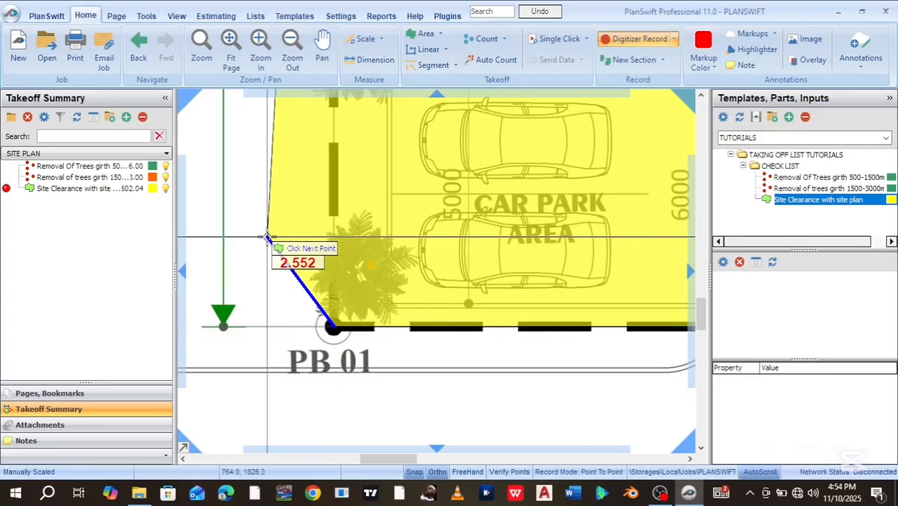
{"action": "key", "text": "Escape"}
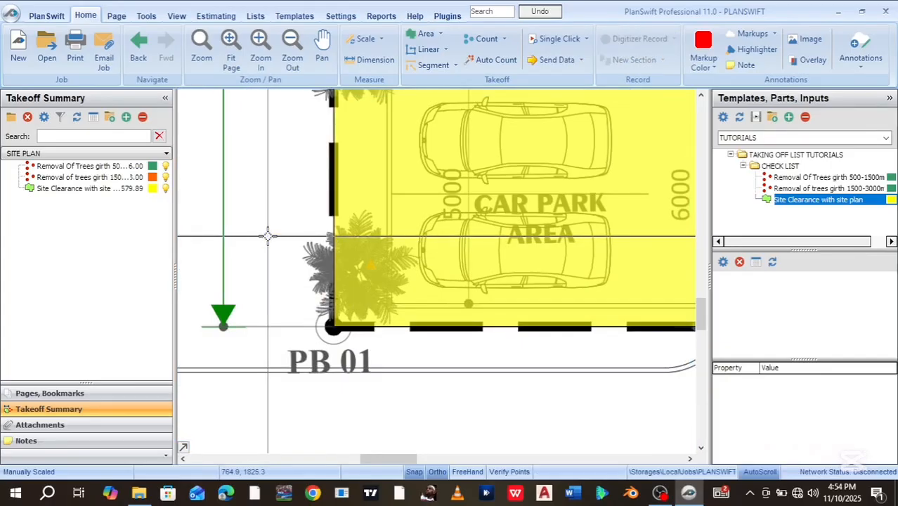
Step: Examine the site plan's takeoff legend for the Site Clearance area and the tree removal quantities
{"action": "scroll", "coordinate": [267, 236], "scroll_direction": "down", "scroll_amount": 4}
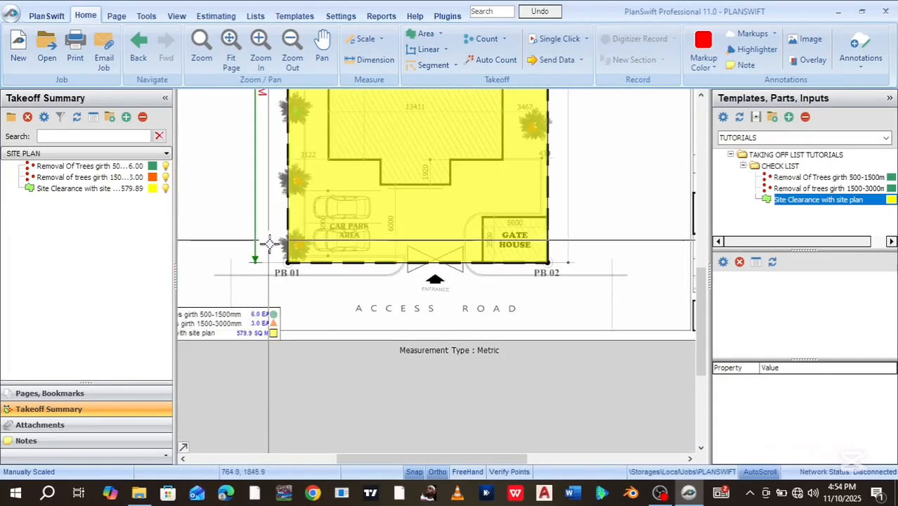
{"action": "left_click_drag", "start_coordinate": [287, 246], "coordinate": [396, 279]}
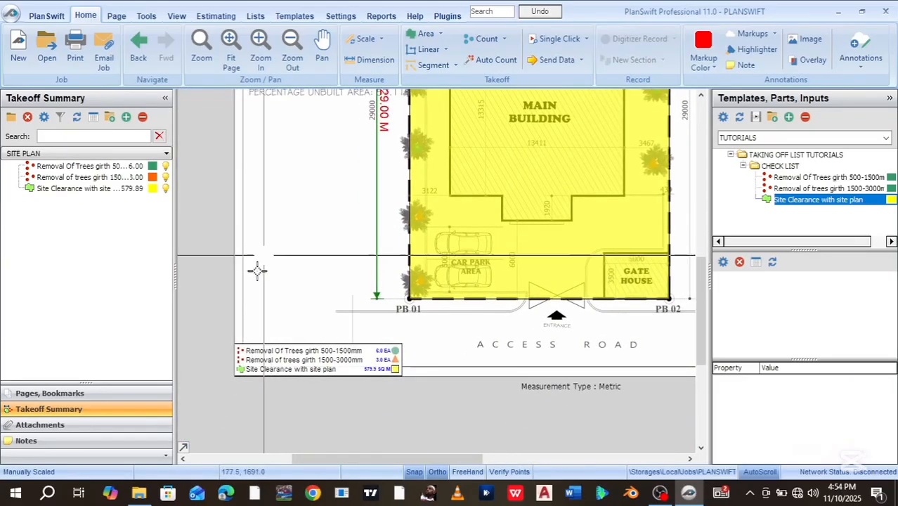
{"action": "scroll", "coordinate": [359, 376], "scroll_direction": "up", "scroll_amount": 3}
{"action": "left_click_drag", "start_coordinate": [359, 376], "coordinate": [580, 370]}
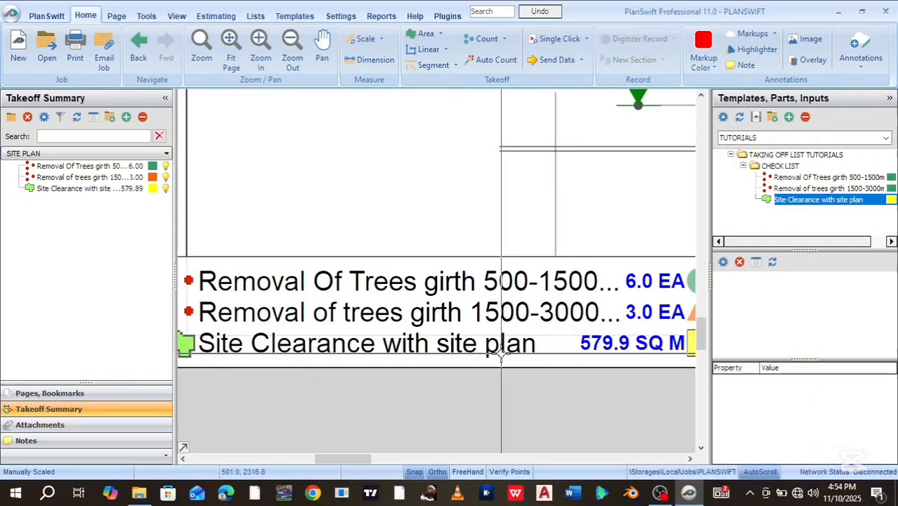
{"action": "scroll", "coordinate": [579, 371], "scroll_direction": "down", "scroll_amount": 2}
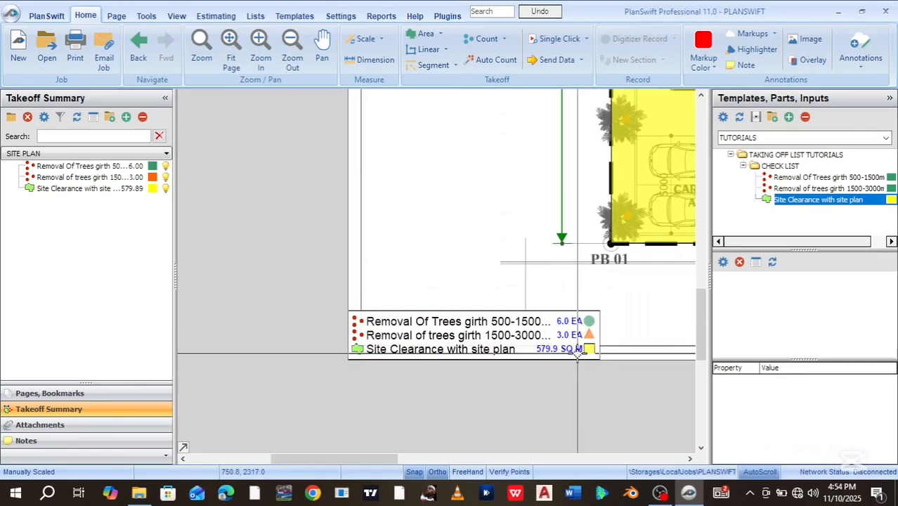
{"action": "scroll", "coordinate": [577, 353], "scroll_direction": "down", "scroll_amount": 2}
{"action": "left_click_drag", "start_coordinate": [561, 356], "coordinate": [397, 413]}
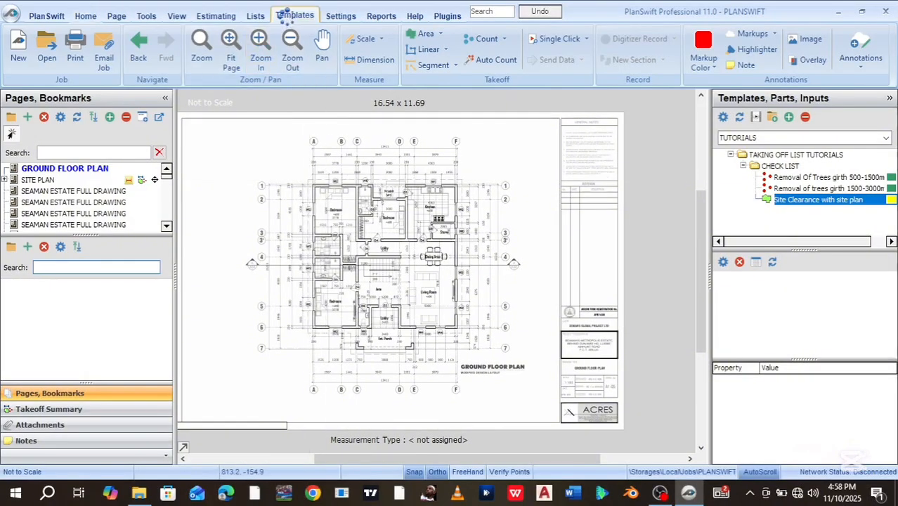
Step: Add a blue area template named "Site Clearance without site plan" to the CHECK LIST folder in TUTORIALS
{"action": "left_click", "coordinate": [290, 17]}
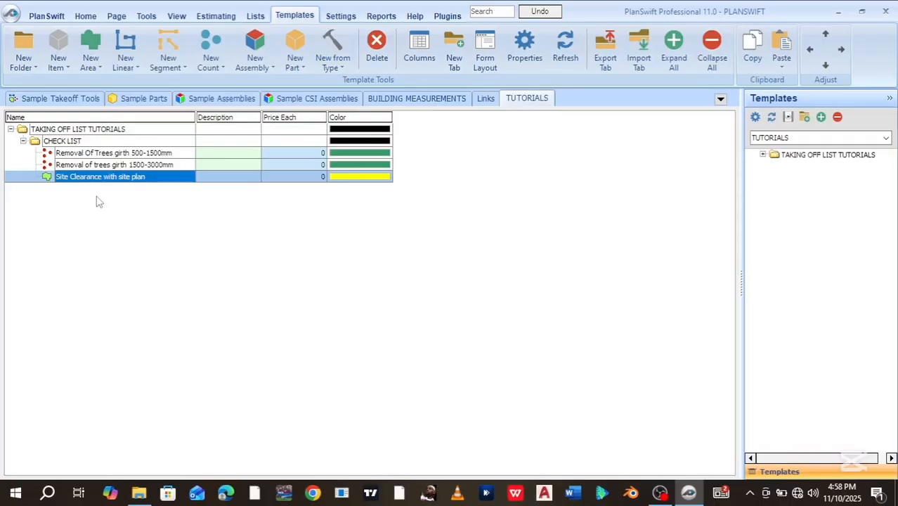
{"action": "left_click", "coordinate": [97, 46]}
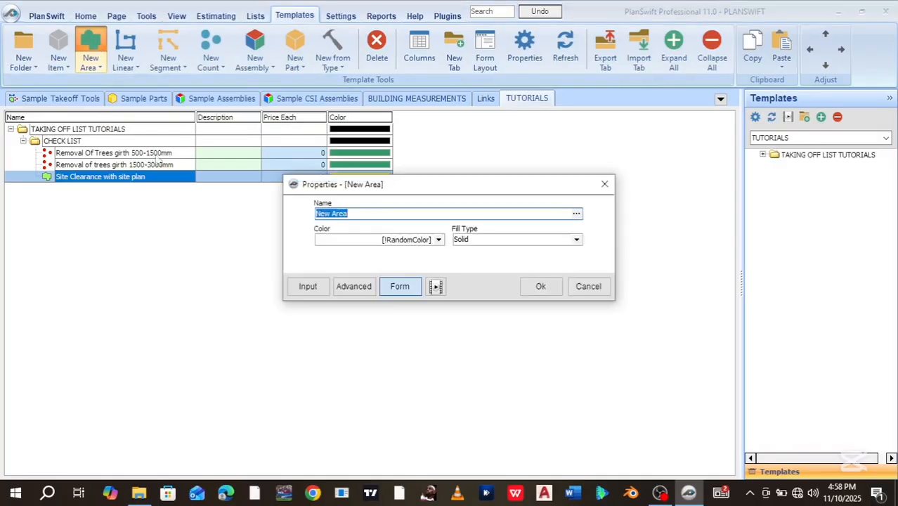
{"action": "key", "text": "BackSpace"}
{"action": "type", "text": "Sit"}
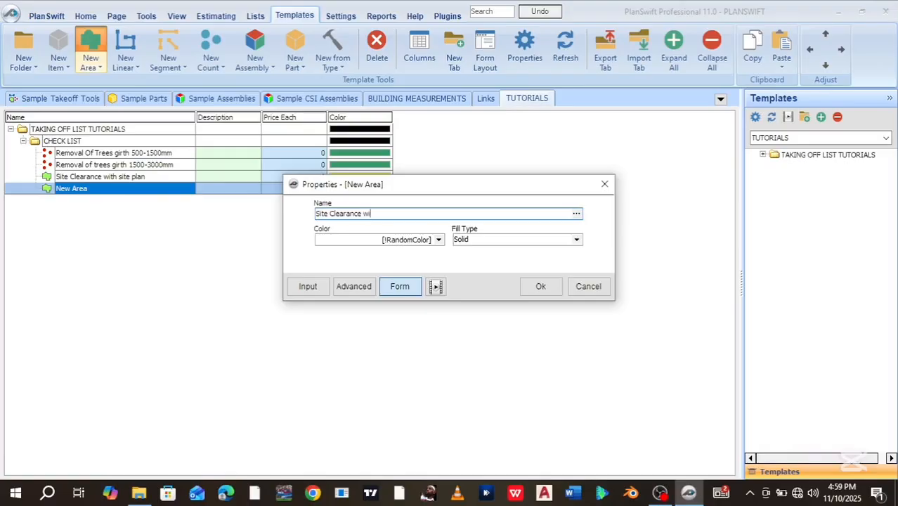
{"action": "type", "text": "e Clearance without site plan"}
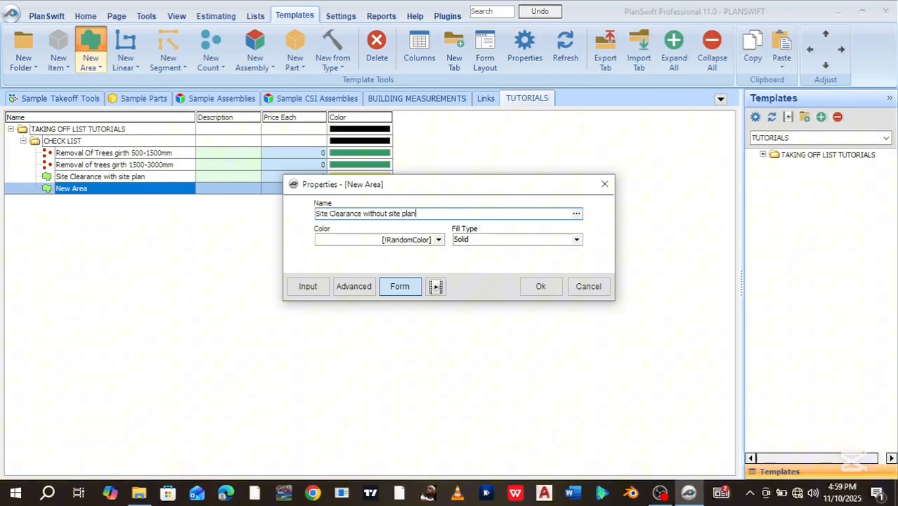
{"action": "left_click", "coordinate": [438, 240]}
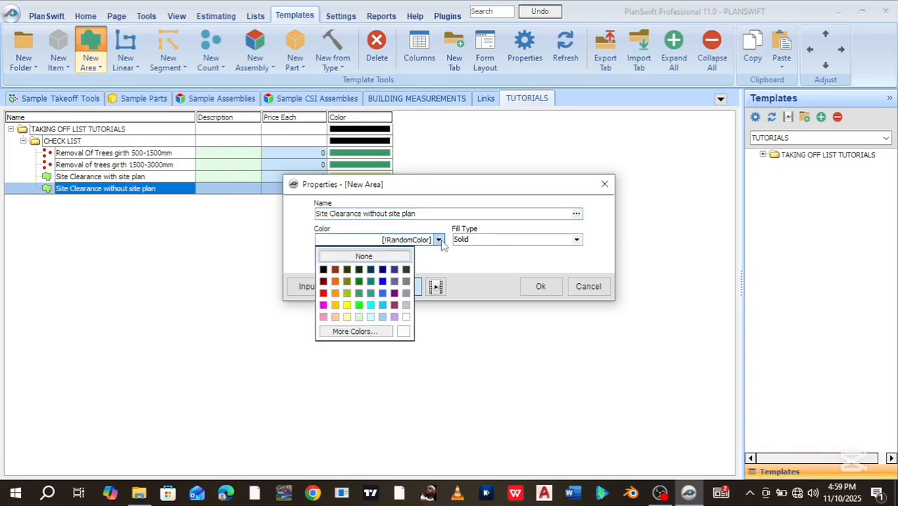
{"action": "left_click", "coordinate": [382, 282]}
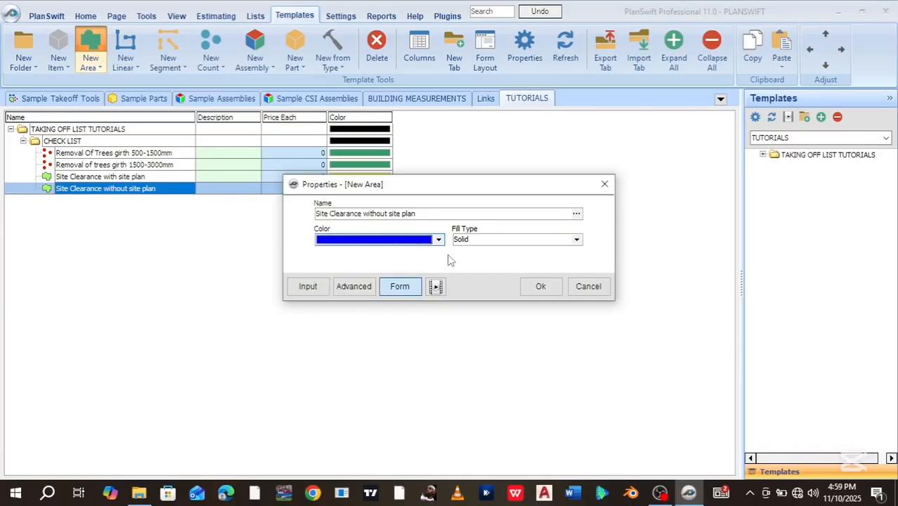
{"action": "left_click", "coordinate": [542, 288]}
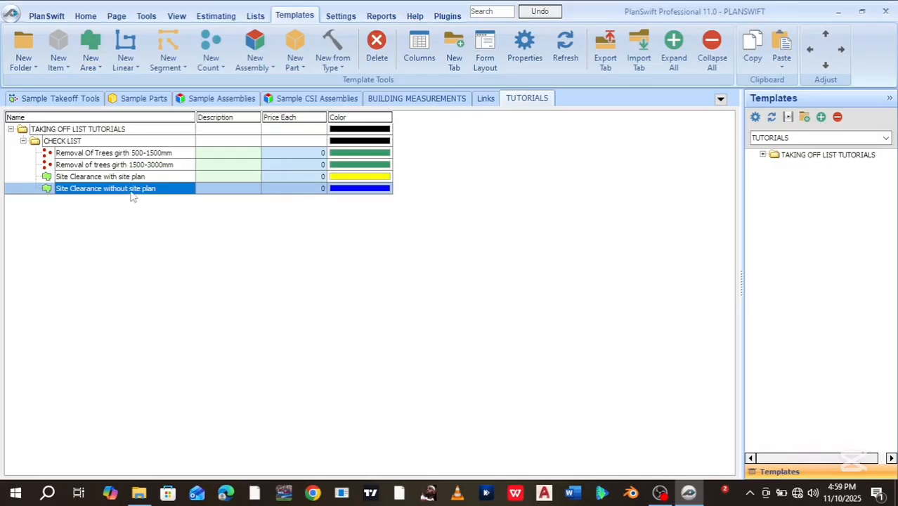
Step: Create a linear template item named "Offset / Workspace" in the CHECK LIST folder and color it red
{"action": "left_click", "coordinate": [127, 42]}
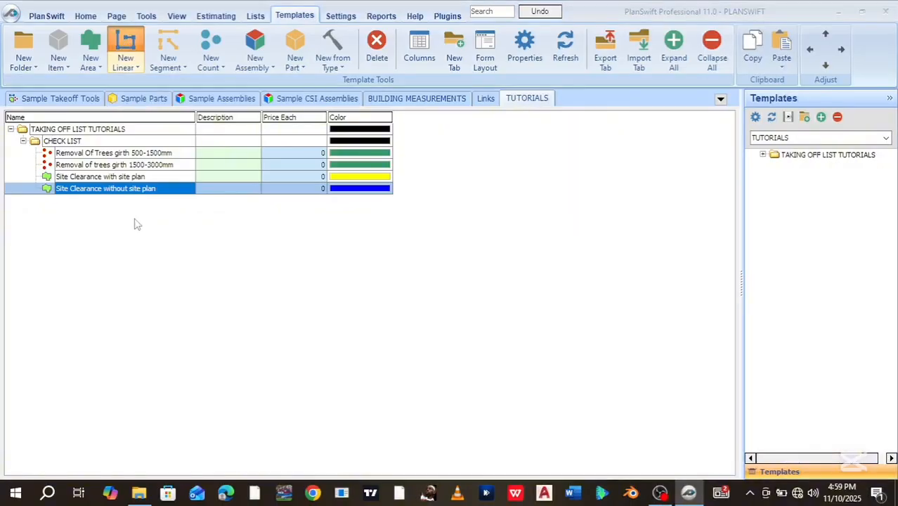
{"action": "key", "text": "BackSpace"}
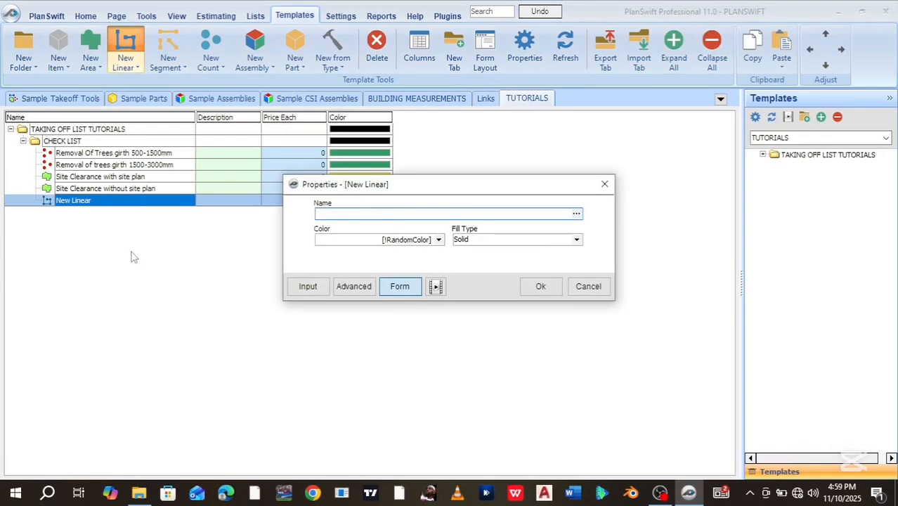
{"action": "type", "text": "o"}
{"action": "type", "text": "O"}
{"action": "type", "text": "ffset"}
{"action": "type", "text": " /"}
{"action": "type", "text": " Work"}
{"action": "type", "text": "space"}
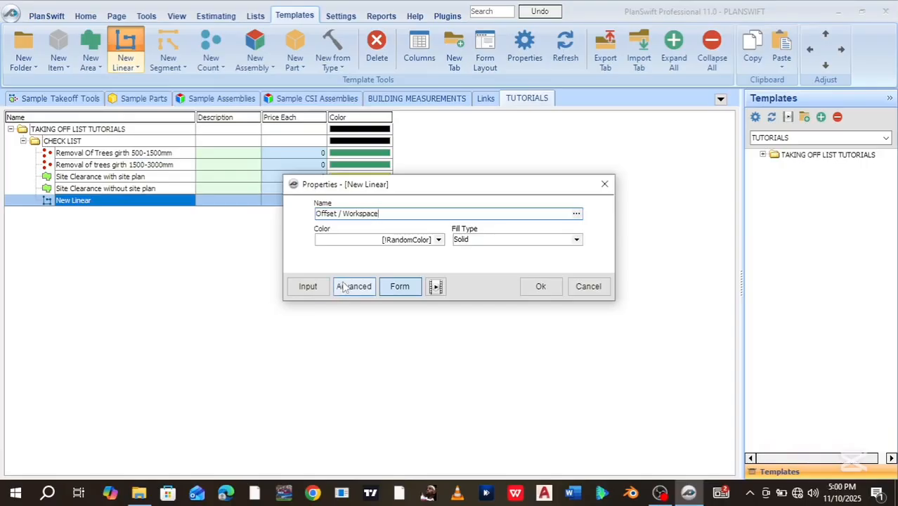
{"action": "left_click", "coordinate": [439, 240]}
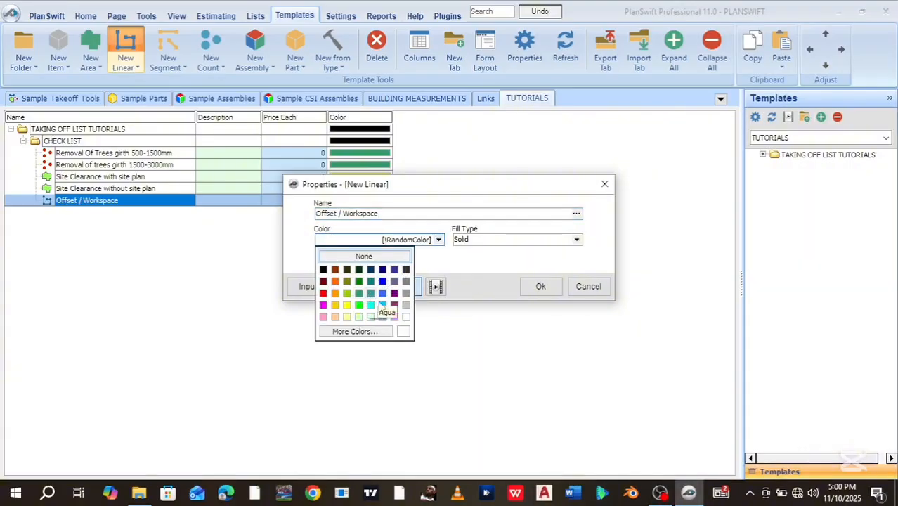
{"action": "left_click", "coordinate": [323, 293]}
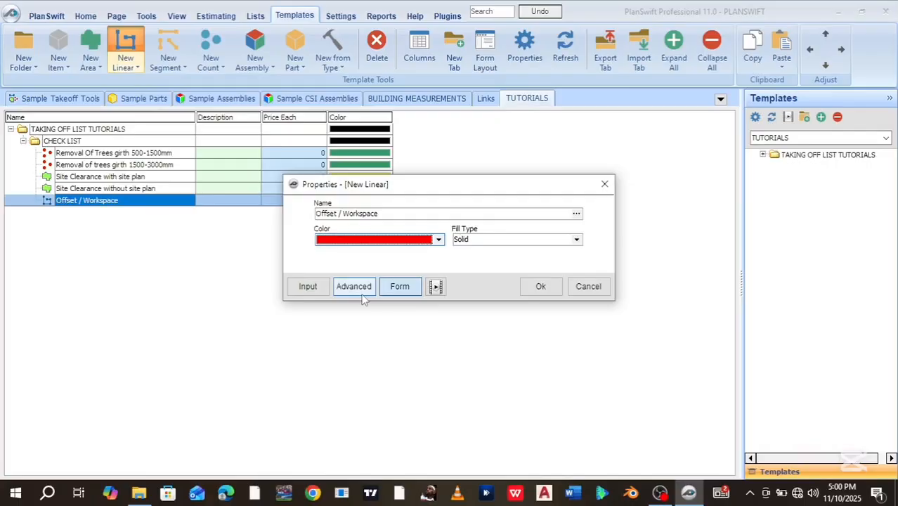
Step: Add a WIDTH number property to the Offset / Workspace item's Takeoff Data group and locate it in the advanced properties
{"action": "left_click", "coordinate": [354, 287]}
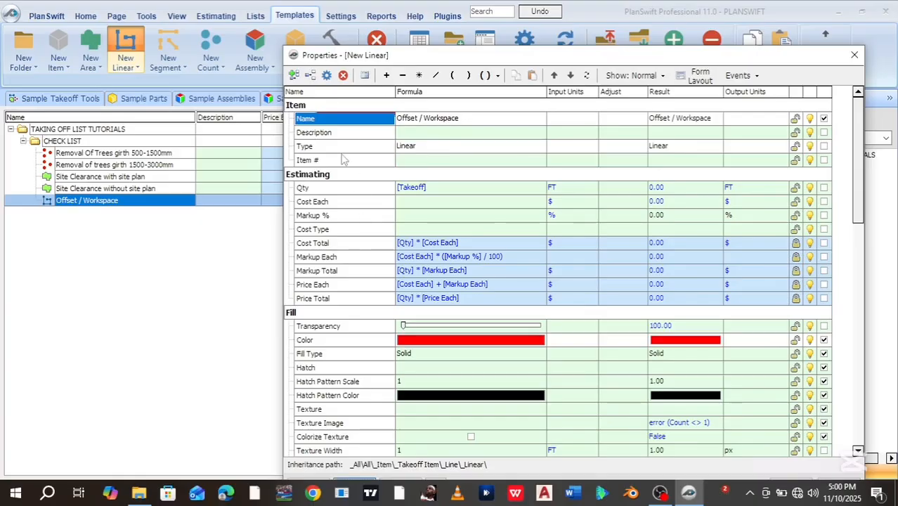
{"action": "left_click", "coordinate": [293, 75]}
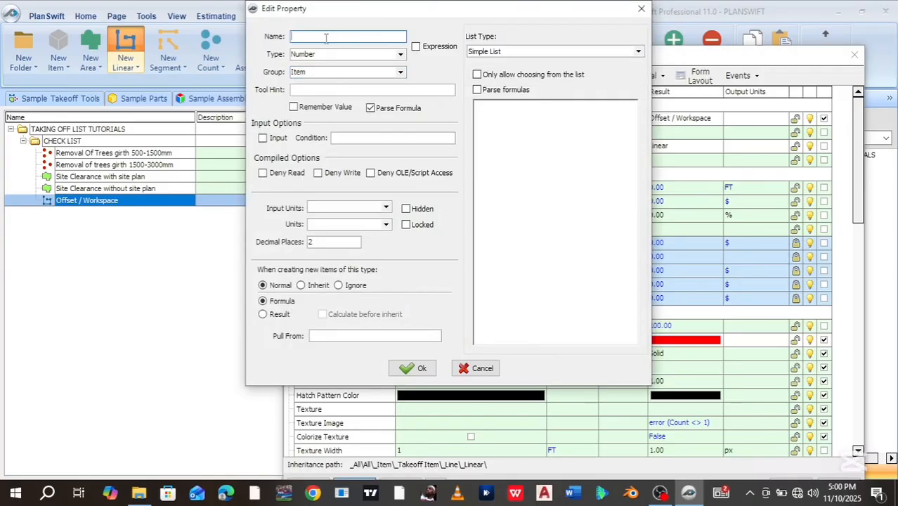
{"action": "type", "text": "WIDTH"}
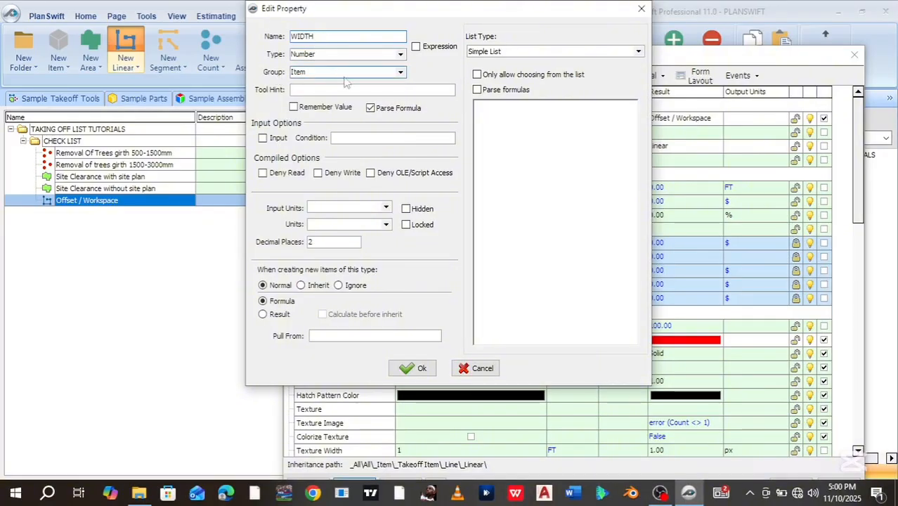
{"action": "left_click", "coordinate": [400, 73]}
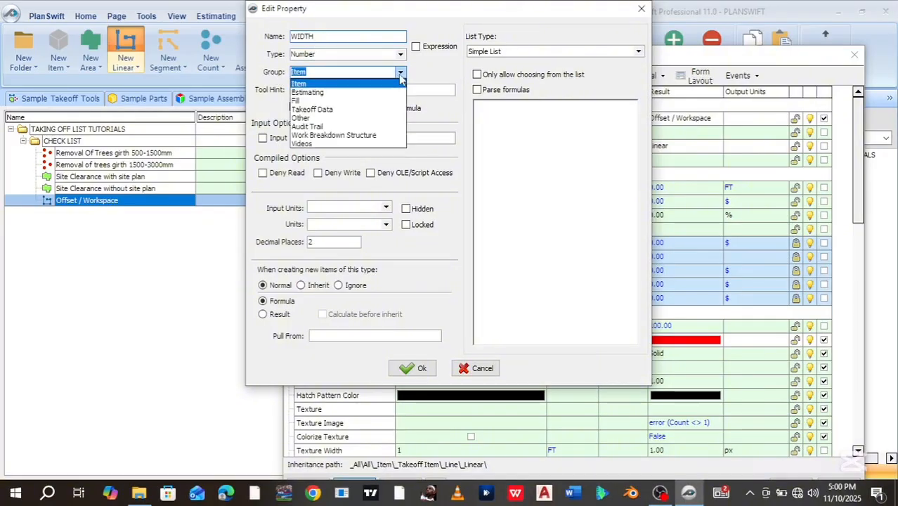
{"action": "left_click", "coordinate": [323, 112]}
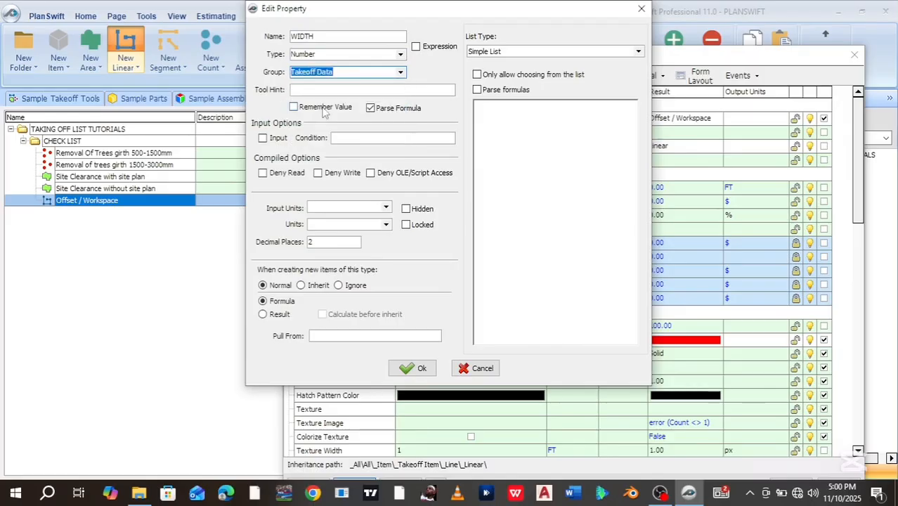
{"action": "left_click", "coordinate": [417, 368]}
{"action": "scroll", "coordinate": [372, 283], "scroll_direction": "down", "scroll_amount": 10}
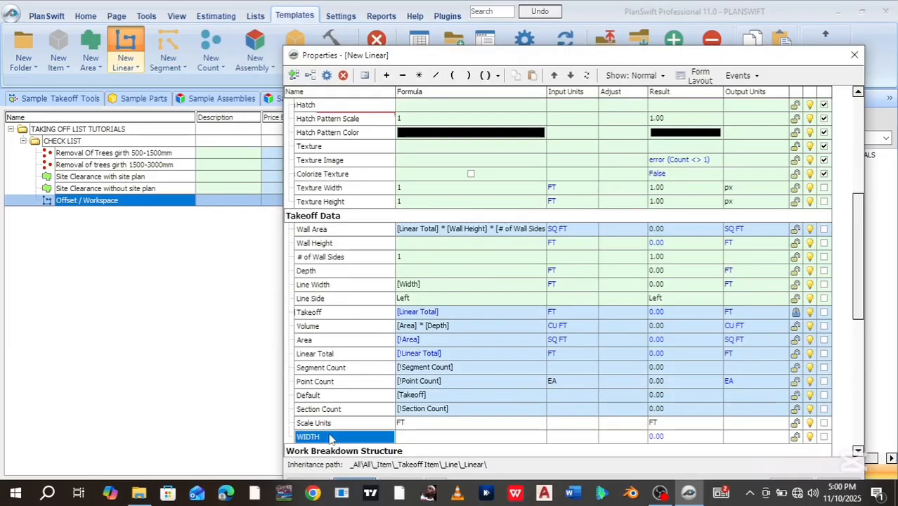
{"action": "left_click_drag", "start_coordinate": [856, 282], "coordinate": [858, 305]}
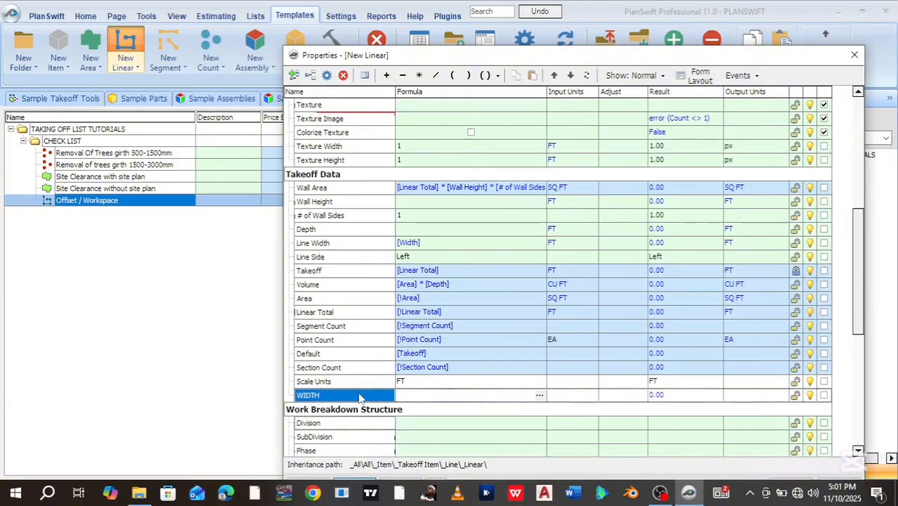
Step: Set the WIDTH property's input units to M, enable it as an input and check it on the item's form
{"action": "left_click", "coordinate": [591, 394]}
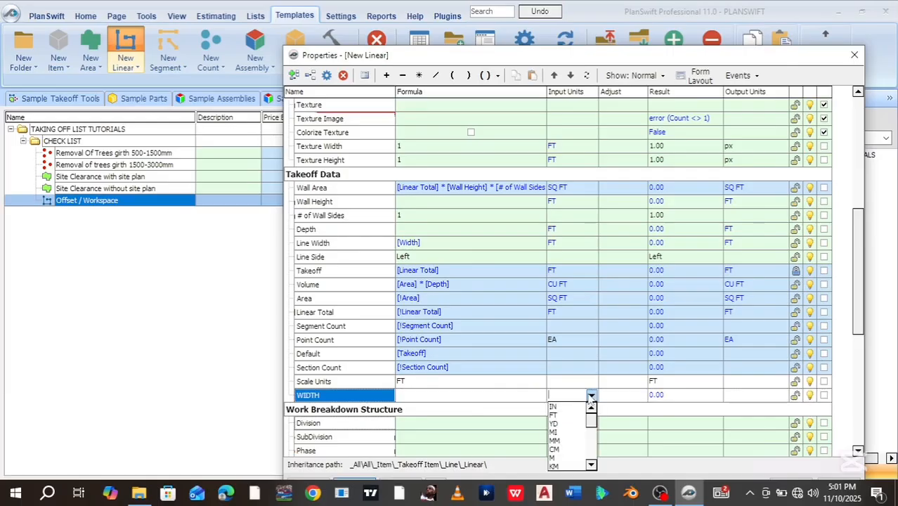
{"action": "left_click", "coordinate": [554, 457]}
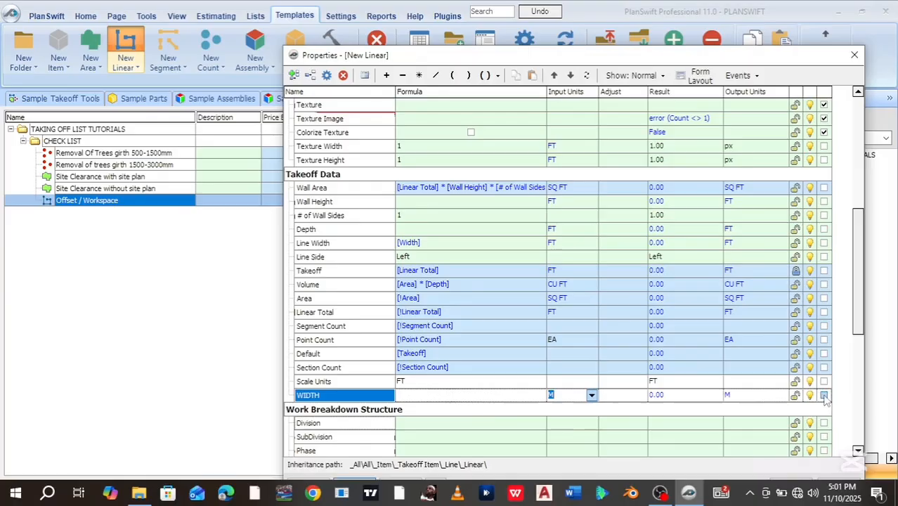
{"action": "left_click", "coordinate": [823, 395]}
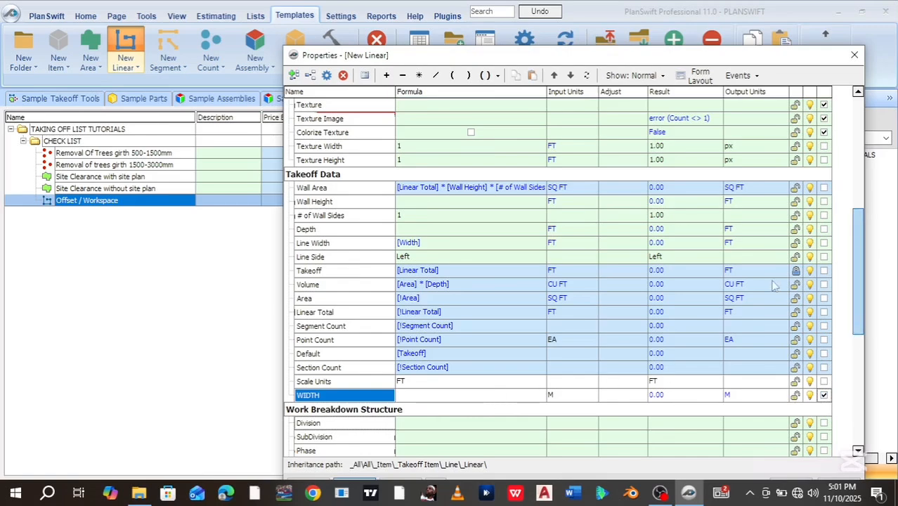
{"action": "left_click_drag", "start_coordinate": [551, 62], "coordinate": [547, 26]}
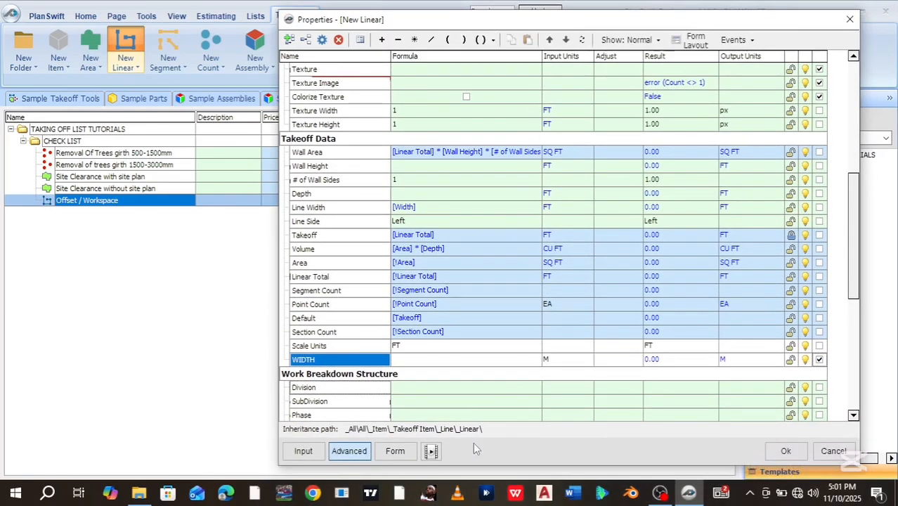
{"action": "left_click", "coordinate": [395, 451]}
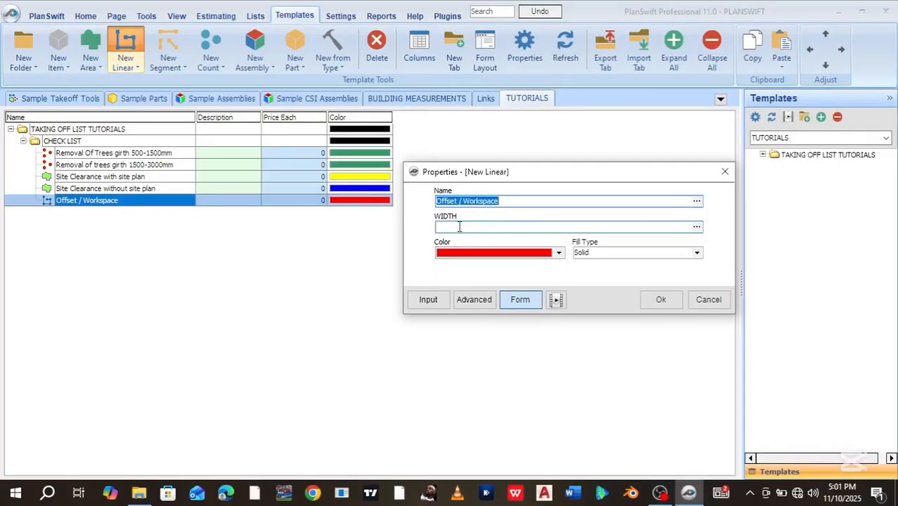
Step: Set the Offset / Workspace item's Qty input units to M in the advanced properties and save the item
{"action": "left_click", "coordinate": [470, 299]}
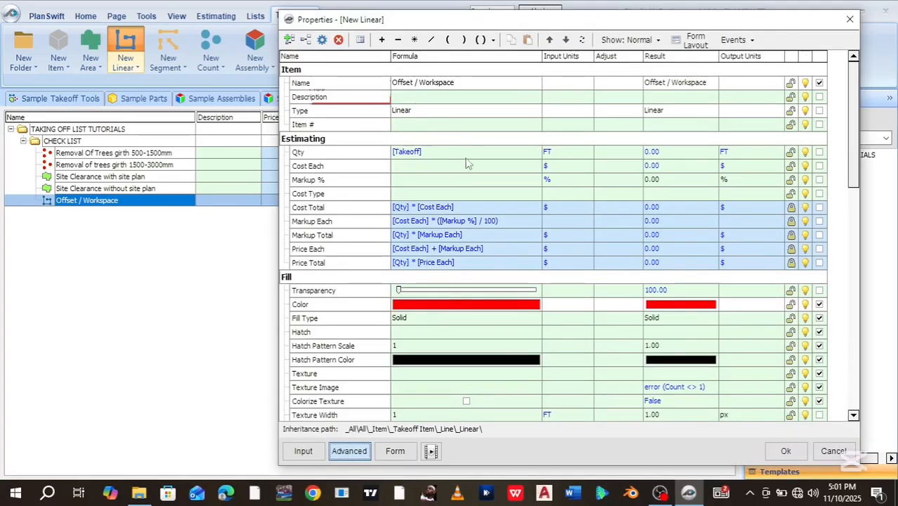
{"action": "left_click", "coordinate": [570, 153]}
{"action": "left_click", "coordinate": [589, 155]}
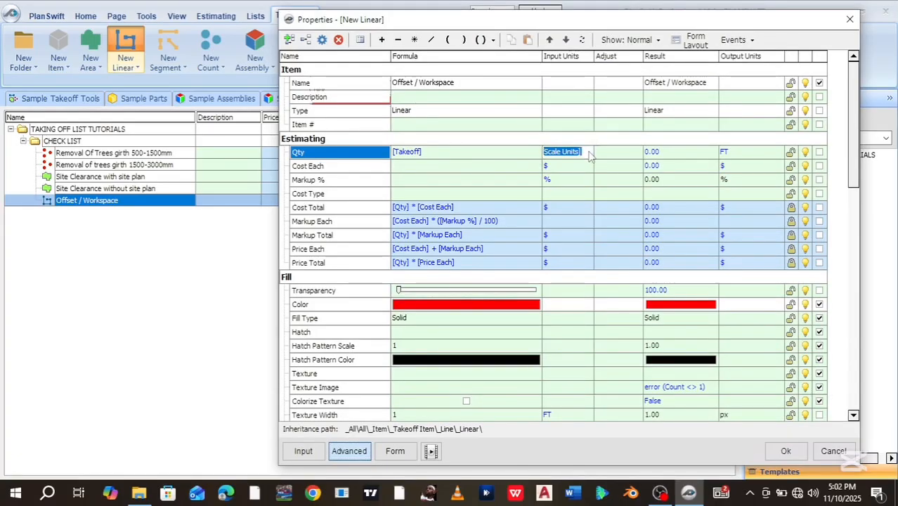
{"action": "left_click", "coordinate": [587, 152]}
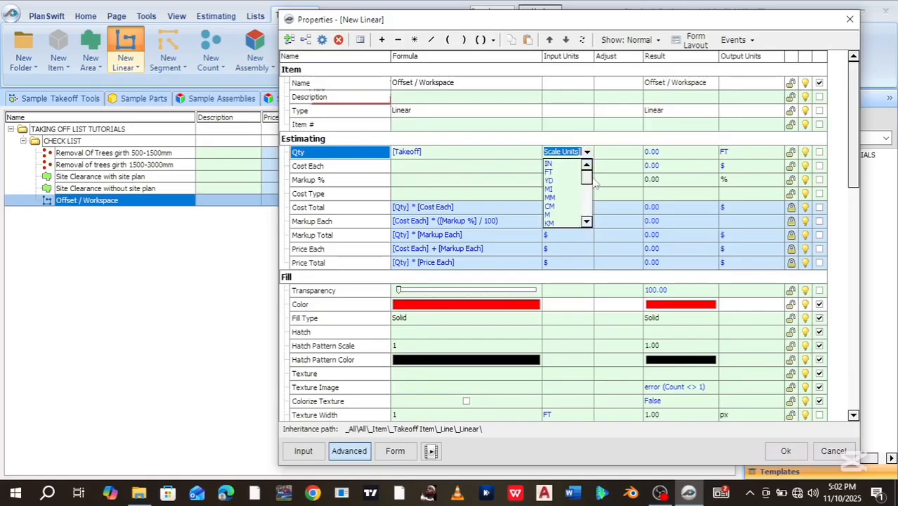
{"action": "mouse_move", "coordinate": [588, 176]}
{"action": "left_mouse_down"}
{"action": "mouse_move", "coordinate": [587, 189]}
{"action": "mouse_move", "coordinate": [587, 171]}
{"action": "left_mouse_up"}
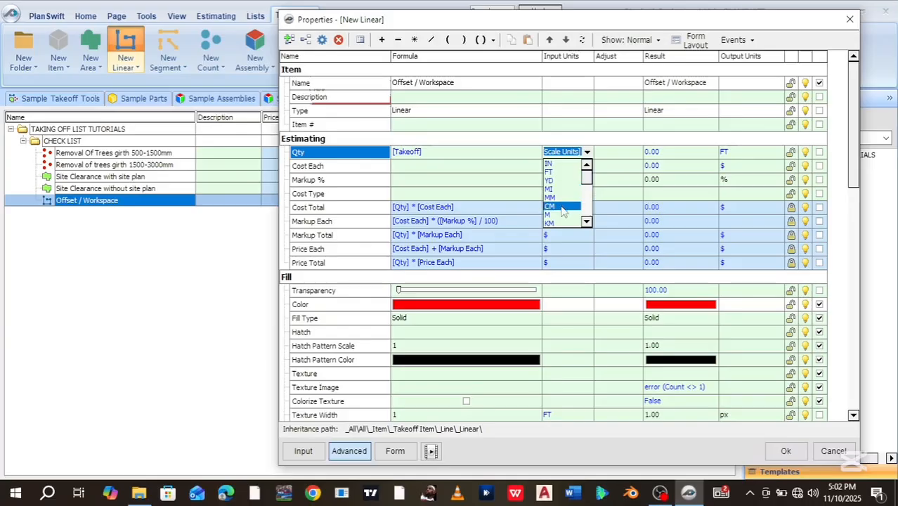
{"action": "left_click", "coordinate": [555, 214]}
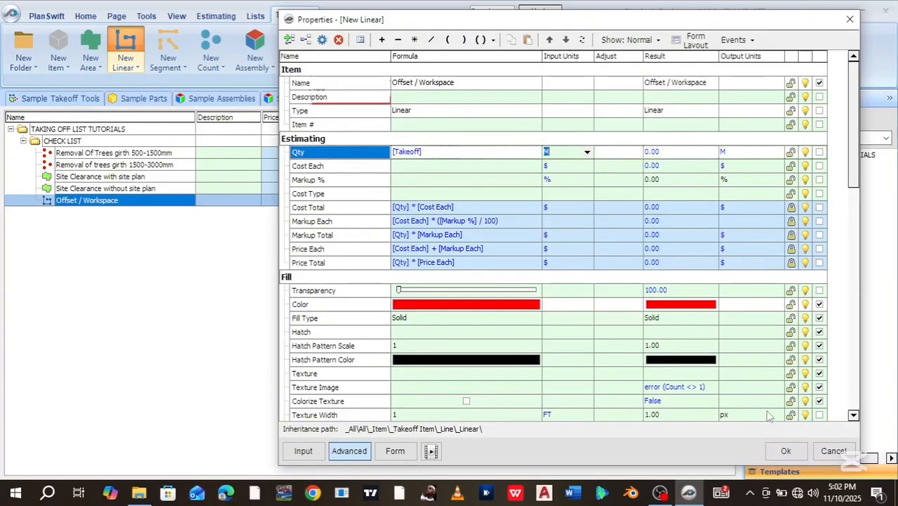
{"action": "scroll", "coordinate": [849, 211], "scroll_direction": "down", "scroll_amount": 1}
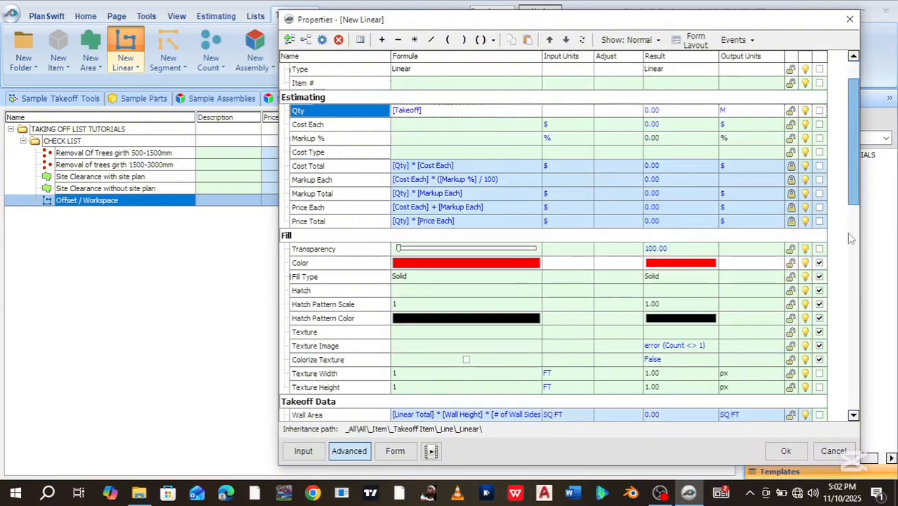
{"action": "scroll", "coordinate": [846, 238], "scroll_direction": "down", "scroll_amount": 4}
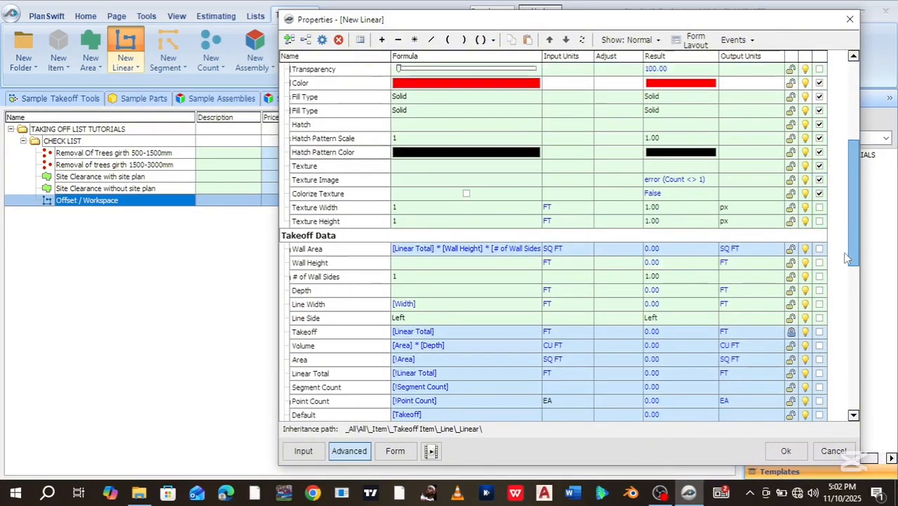
{"action": "scroll", "coordinate": [846, 259], "scroll_direction": "down", "scroll_amount": 1}
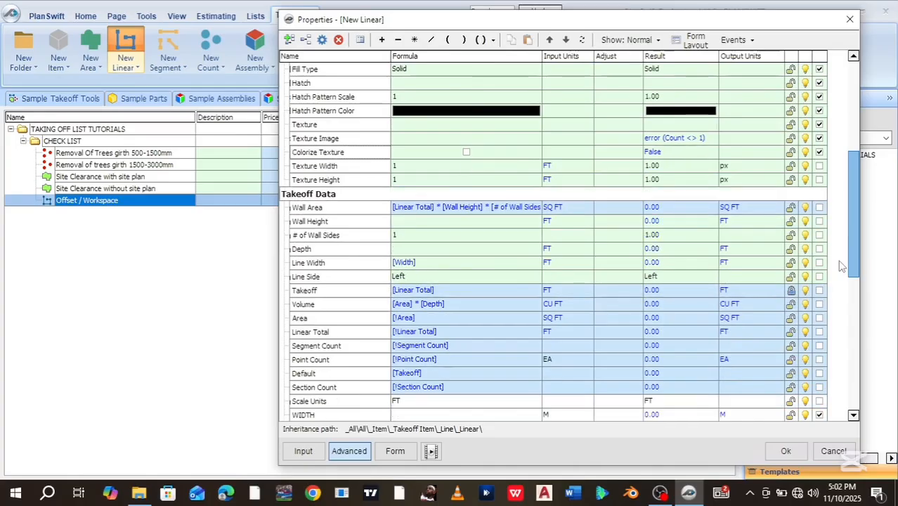
{"action": "left_click", "coordinate": [782, 453]}
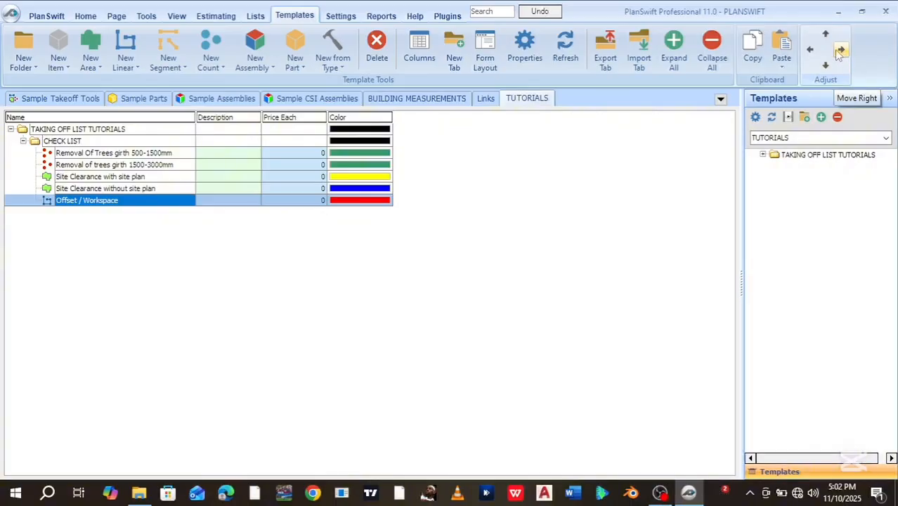
Step: Nest the Offset / Workspace item under Site Clearance without site plan in the CHECK LIST folder
{"action": "left_click", "coordinate": [841, 52]}
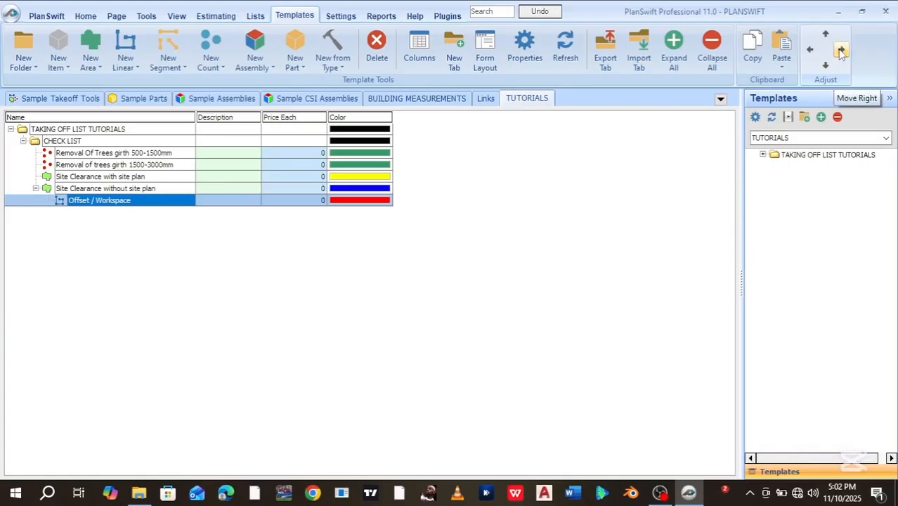
{"action": "left_click", "coordinate": [35, 188]}
{"action": "left_click", "coordinate": [36, 188]}
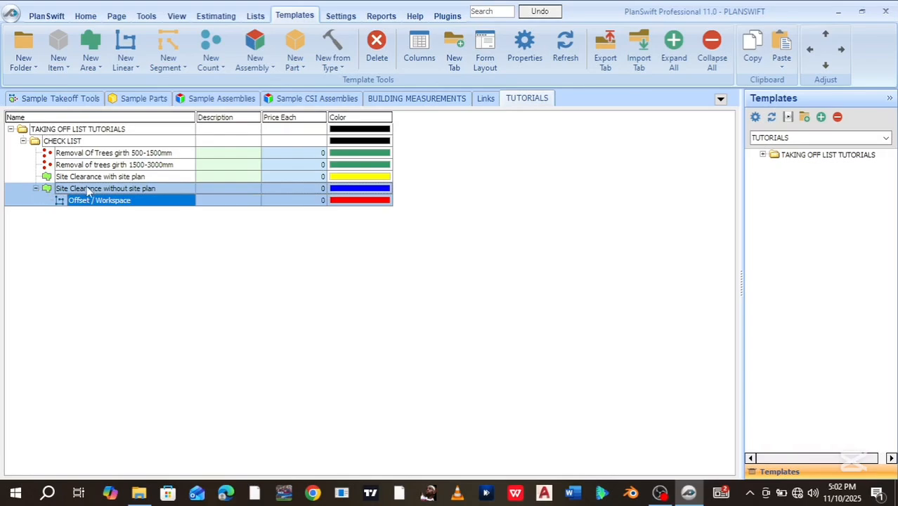
Step: Return to the ground floor plan, start an Offset / Workspace takeoff from the TUTORIALS templates and agree to scale the page
{"action": "left_click", "coordinate": [84, 16]}
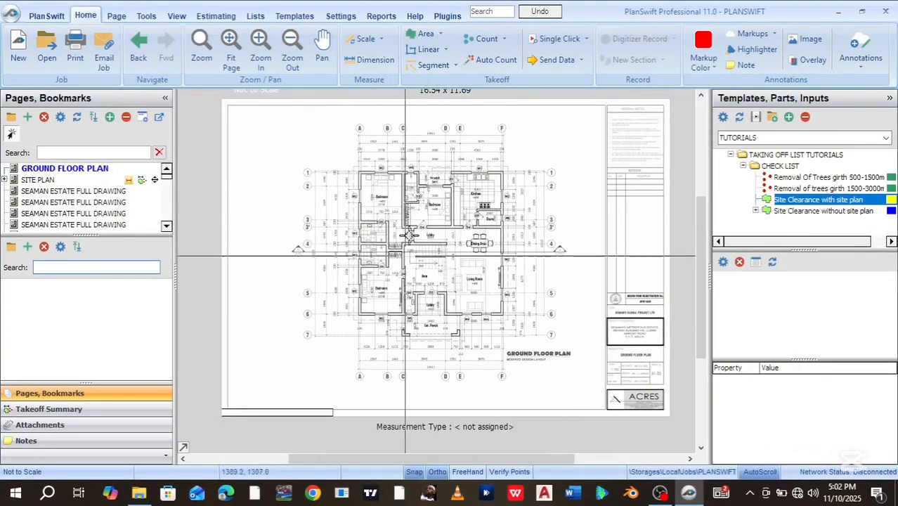
{"action": "left_click", "coordinate": [756, 211]}
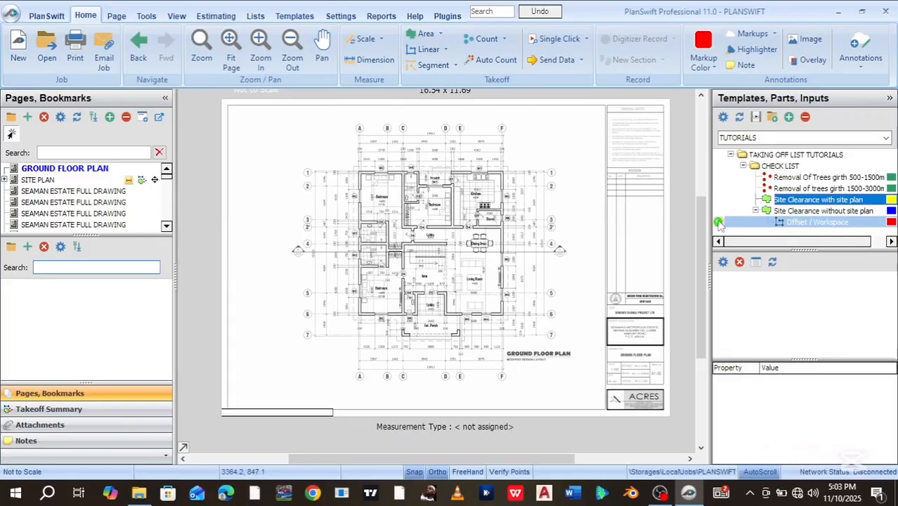
{"action": "double_click", "coordinate": [718, 224]}
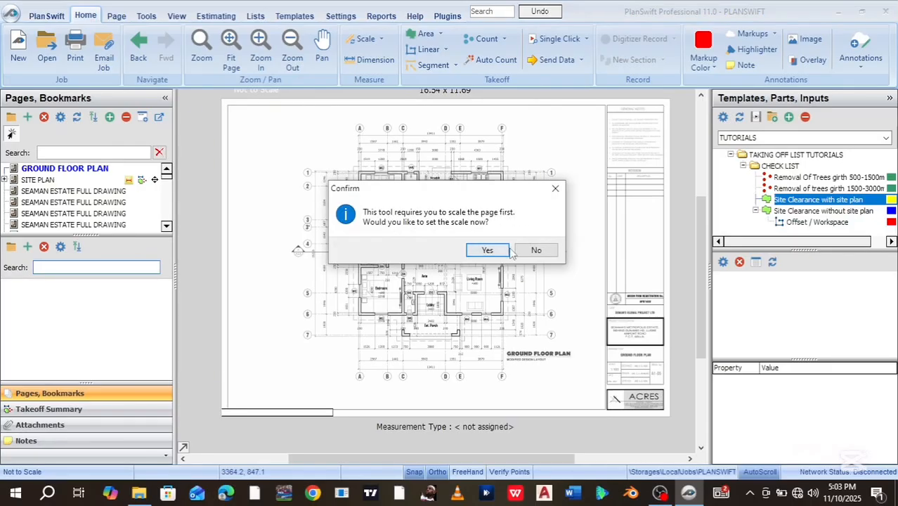
{"action": "left_click", "coordinate": [487, 250]}
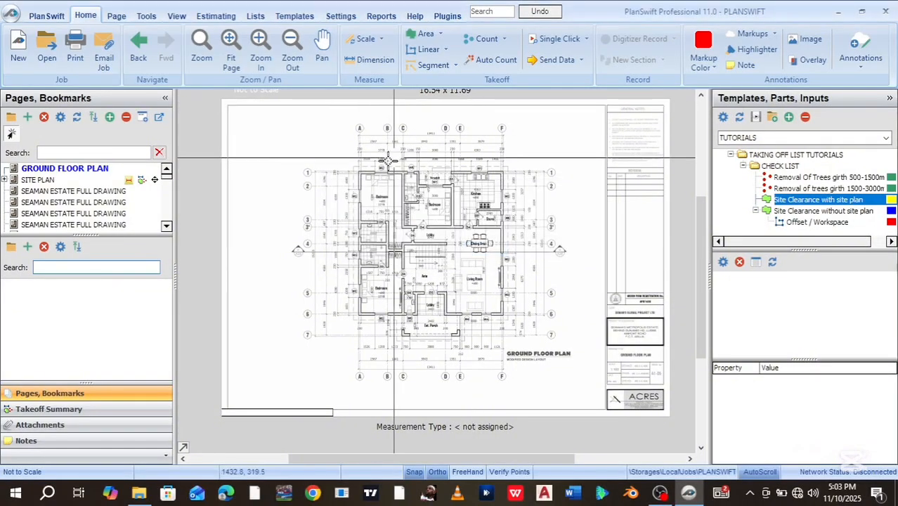
Step: Enter a metric scale length of 13.411 M for the ground floor plan, using the overall dimension across grids A to F
{"action": "scroll", "coordinate": [386, 161], "scroll_direction": "up", "scroll_amount": 2}
{"action": "left_click_drag", "start_coordinate": [386, 161], "coordinate": [333, 247]}
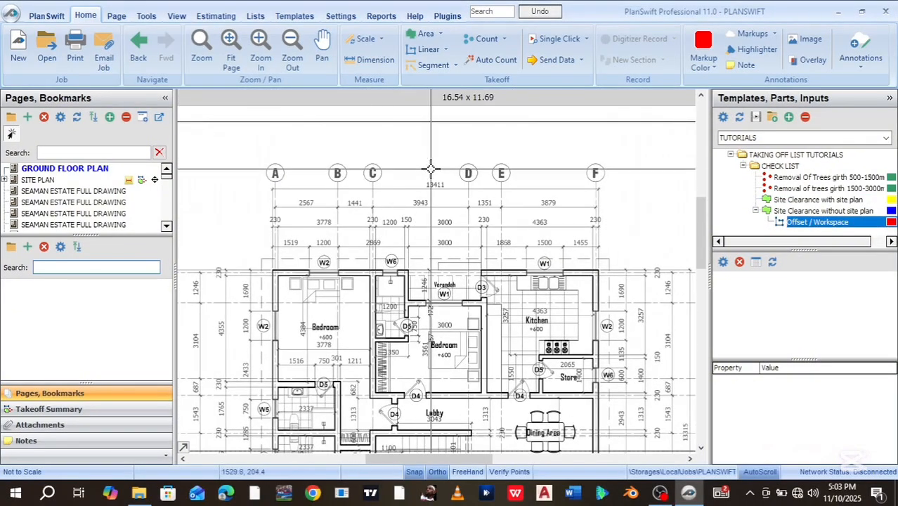
{"action": "scroll", "coordinate": [436, 182], "scroll_direction": "up", "scroll_amount": 2}
{"action": "scroll", "coordinate": [436, 183], "scroll_direction": "down", "scroll_amount": 2}
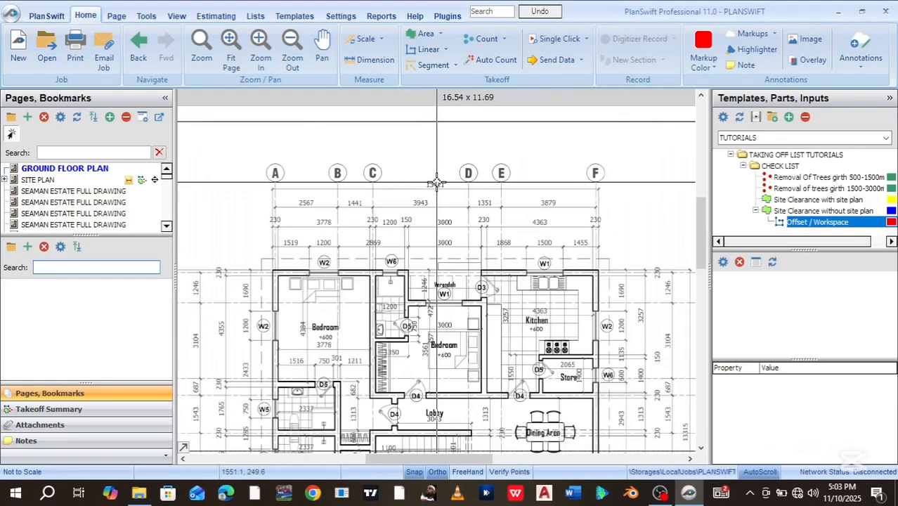
{"action": "scroll", "coordinate": [436, 183], "scroll_direction": "up", "scroll_amount": 1}
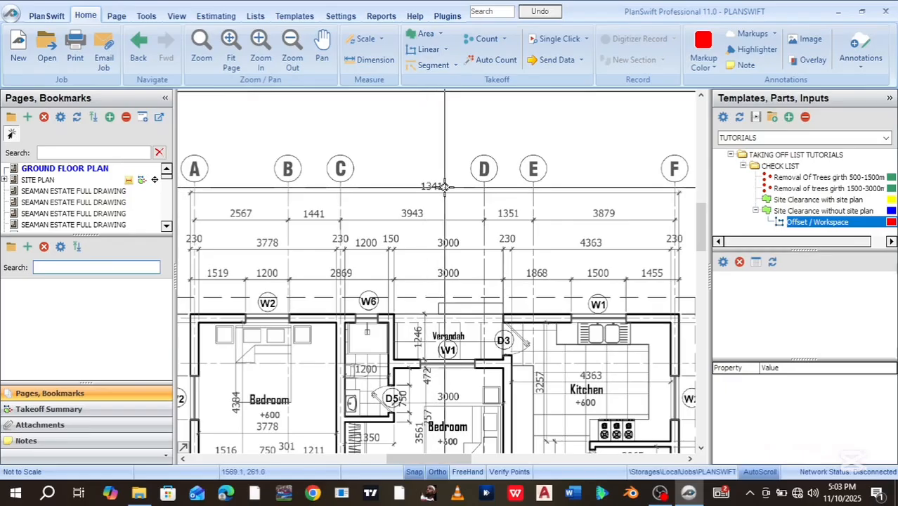
{"action": "left_click", "coordinate": [373, 62]}
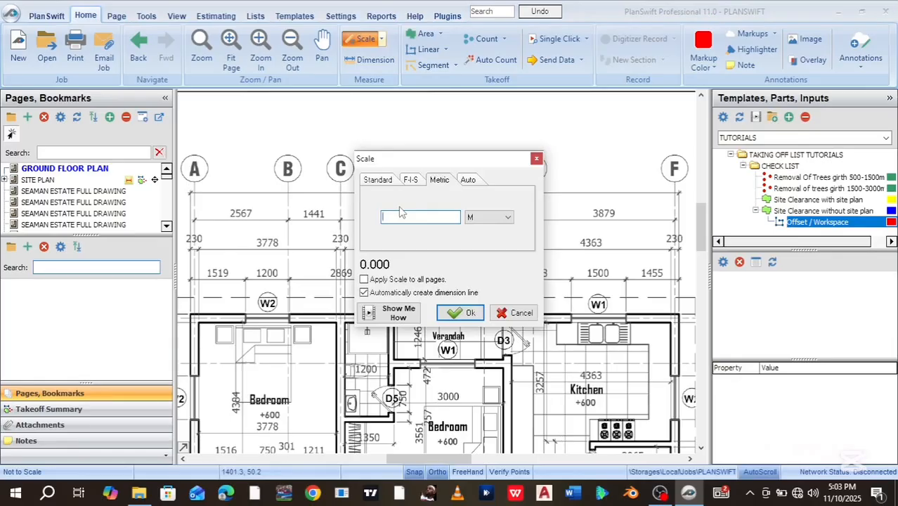
{"action": "type", "text": "13.411"}
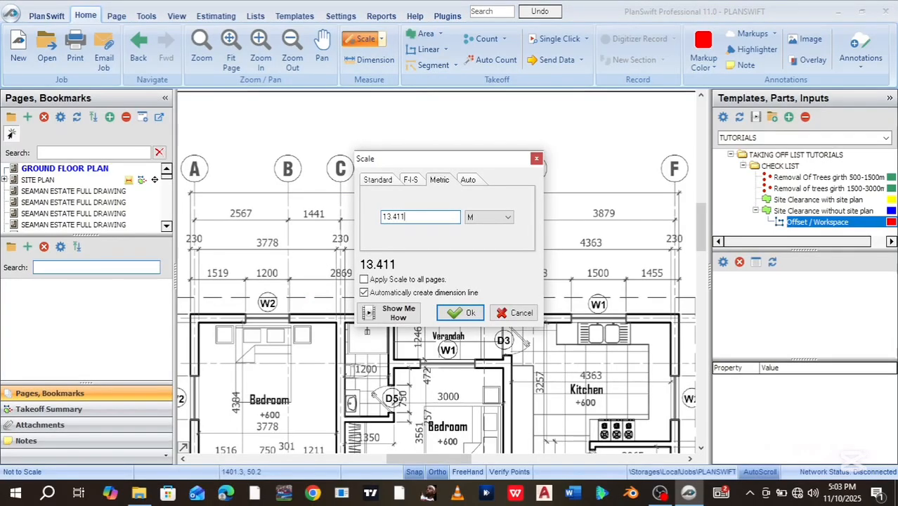
{"action": "left_click", "coordinate": [458, 312]}
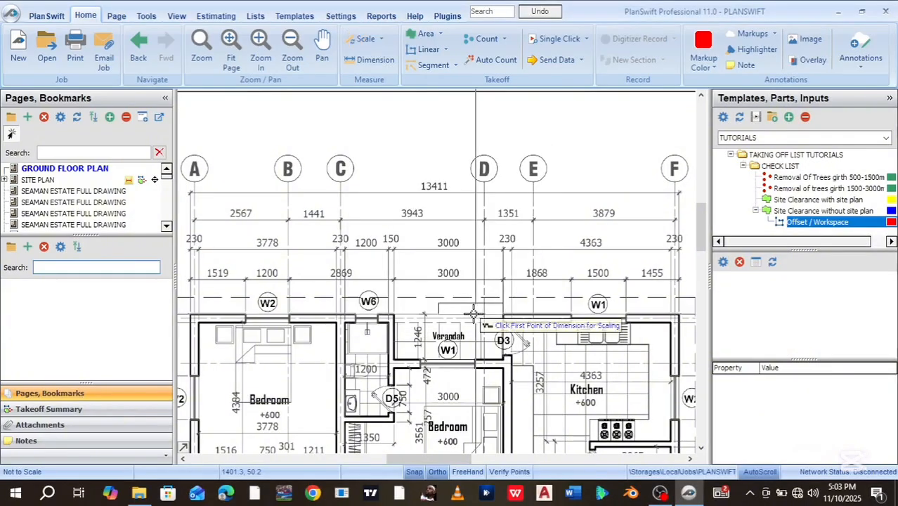
Step: Mark both end ticks of the overall 13411 dimension above the ground floor plan as the scale reference points
{"action": "scroll", "coordinate": [189, 193], "scroll_direction": "up", "scroll_amount": 3}
{"action": "scroll", "coordinate": [190, 193], "scroll_direction": "up", "scroll_amount": 4}
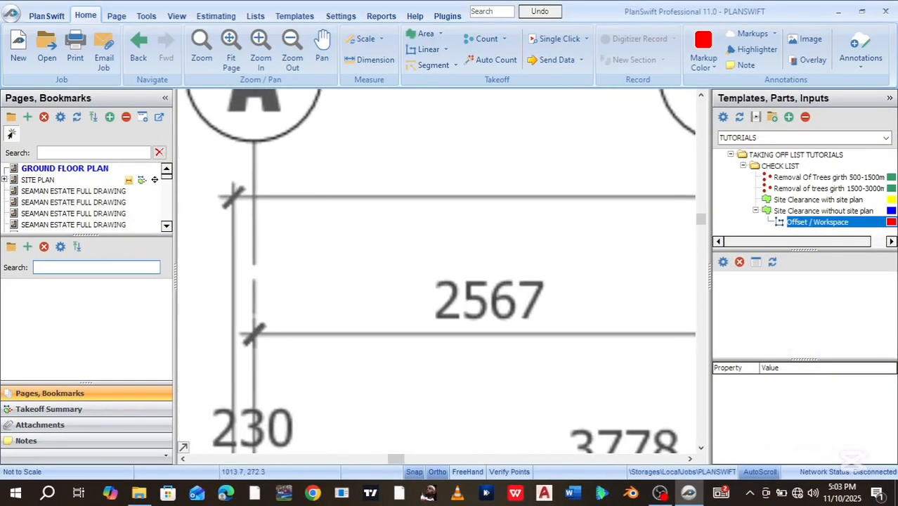
{"action": "scroll", "coordinate": [249, 195], "scroll_direction": "up", "scroll_amount": 3}
{"action": "left_click", "coordinate": [252, 200]}
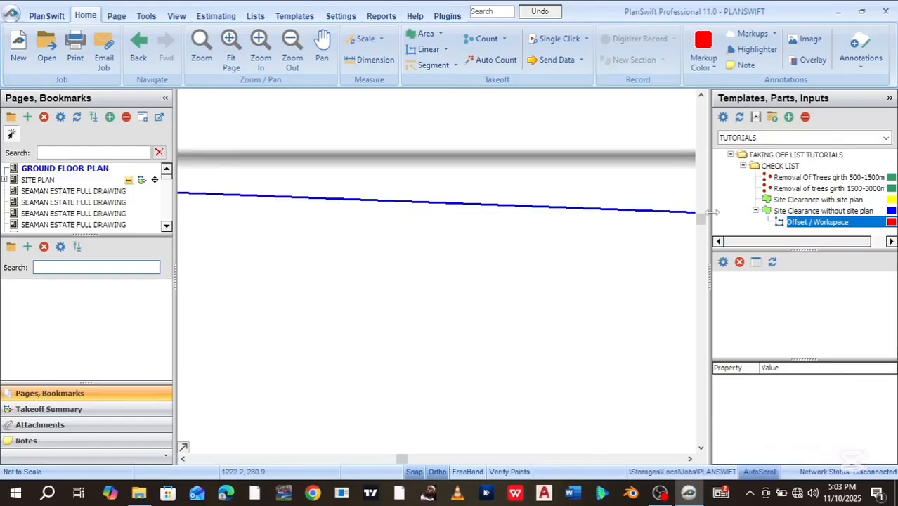
{"action": "scroll", "coordinate": [632, 197], "scroll_direction": "down", "scroll_amount": 4}
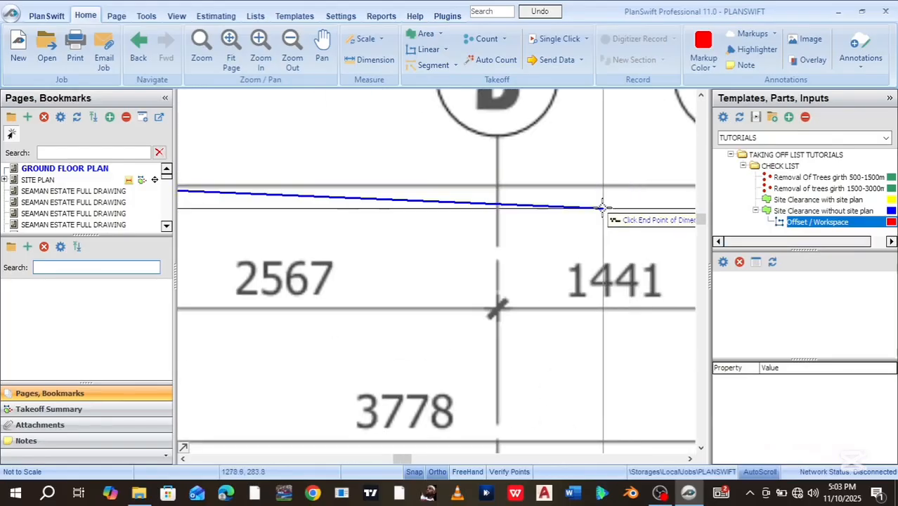
{"action": "scroll", "coordinate": [601, 206], "scroll_direction": "down", "scroll_amount": 4}
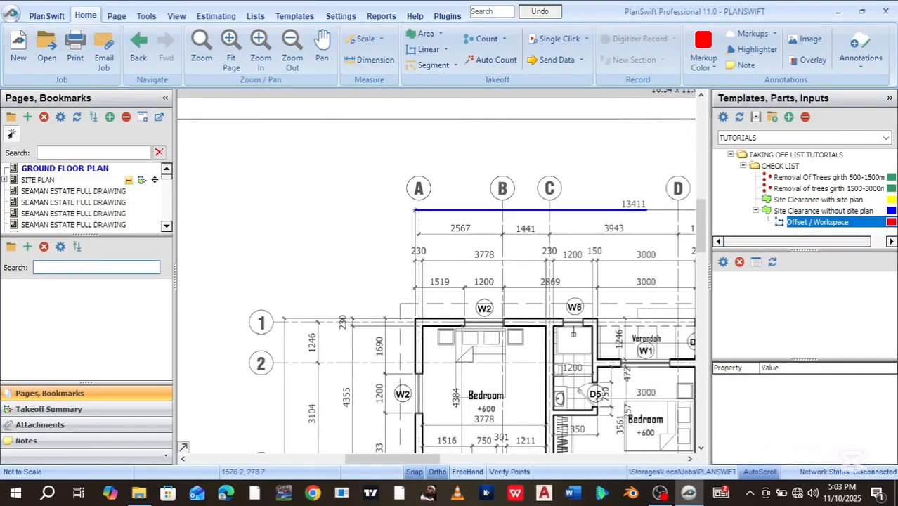
{"action": "scroll", "coordinate": [678, 194], "scroll_direction": "up", "scroll_amount": 3}
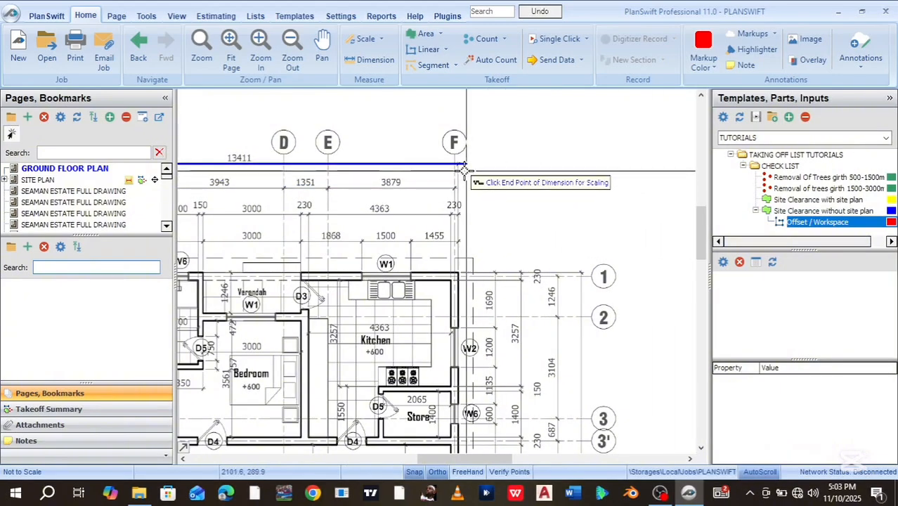
{"action": "scroll", "coordinate": [460, 172], "scroll_direction": "up", "scroll_amount": 4}
{"action": "left_click_drag", "start_coordinate": [440, 160], "coordinate": [535, 349]}
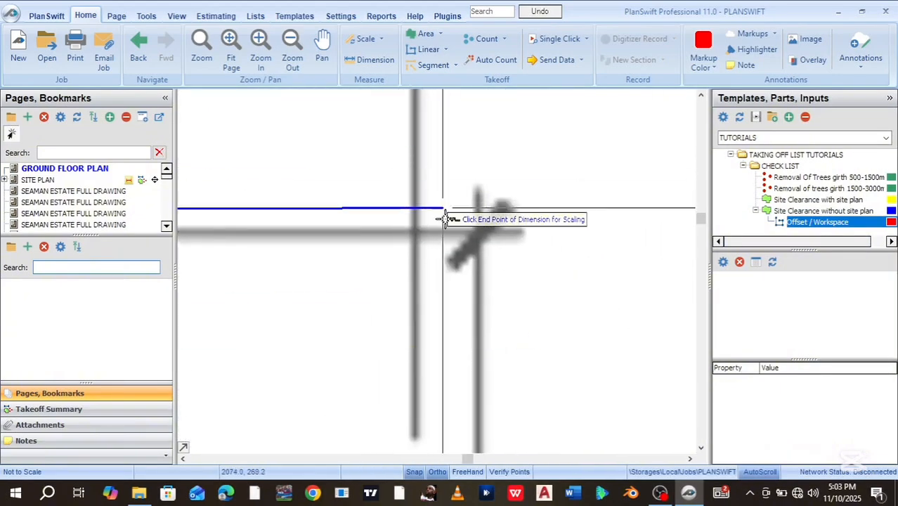
{"action": "left_click", "coordinate": [478, 232]}
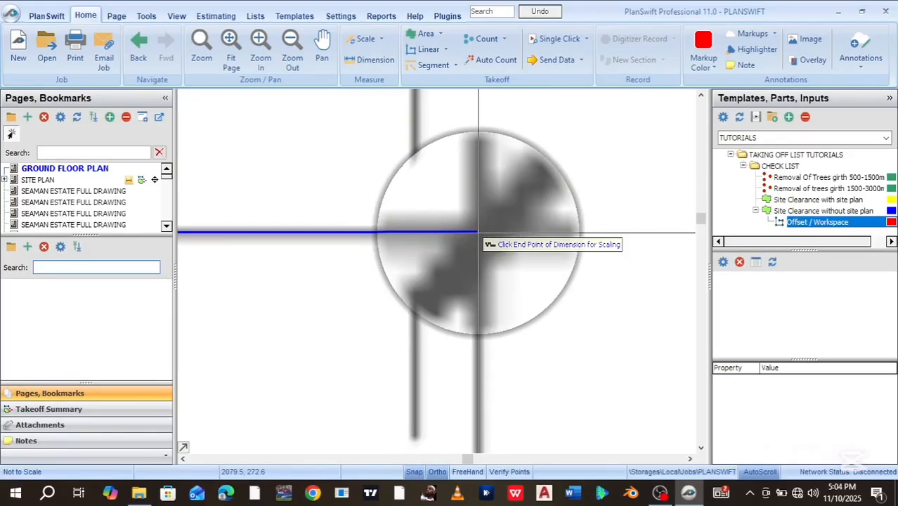
{"action": "left_click", "coordinate": [478, 232]}
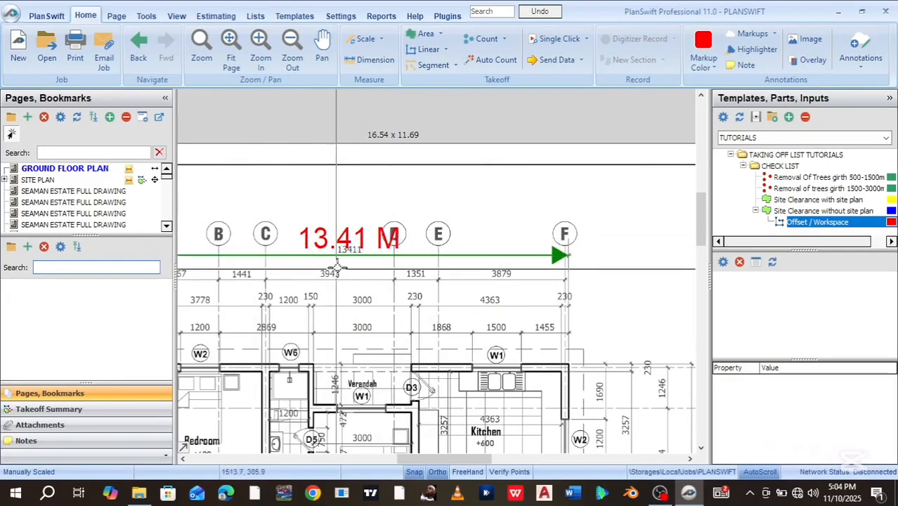
{"action": "scroll", "coordinate": [340, 270], "scroll_direction": "down", "scroll_amount": 2}
{"action": "left_click_drag", "start_coordinate": [330, 290], "coordinate": [549, 121]}
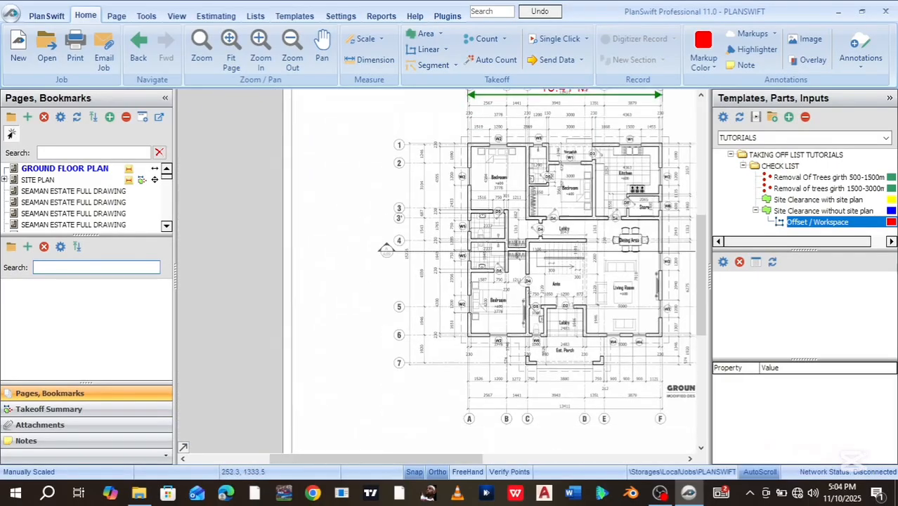
Step: Enter a second metric scale length of 15.235 M, using the ground floor plan's overall dimension across grids 1 to 7
{"action": "scroll", "coordinate": [397, 266], "scroll_direction": "up", "scroll_amount": 5}
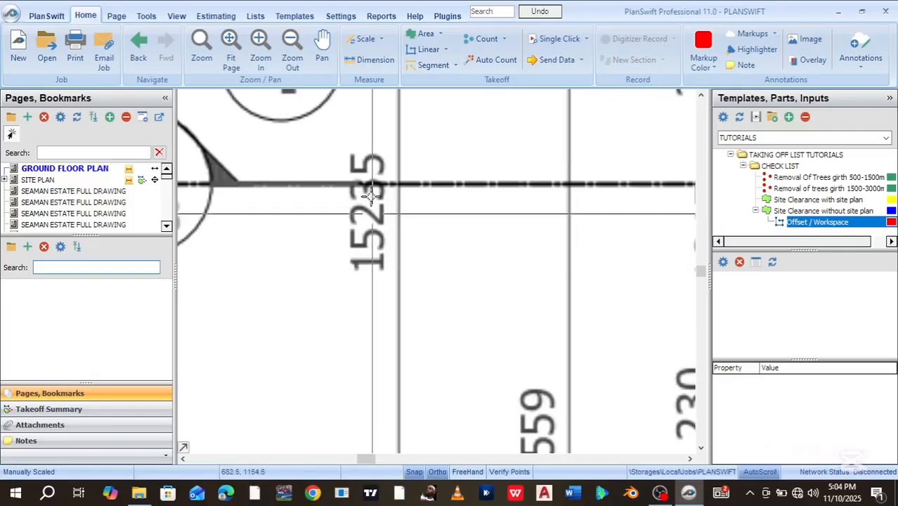
{"action": "left_click", "coordinate": [364, 45]}
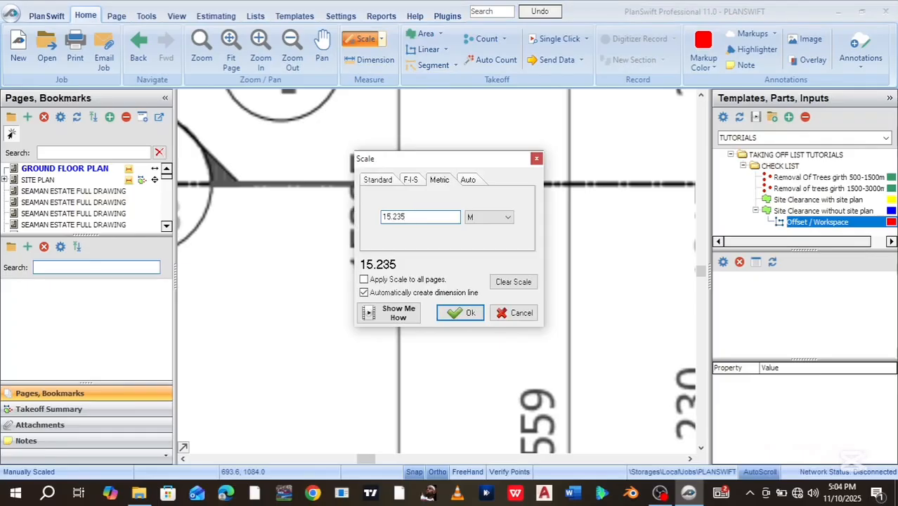
{"action": "left_click", "coordinate": [451, 313]}
Step: Mark both end ticks of the overall 15235 dimension beside grids 1 and 7 as the vertical scale reference points
{"action": "scroll", "coordinate": [450, 311], "scroll_direction": "down", "scroll_amount": 5}
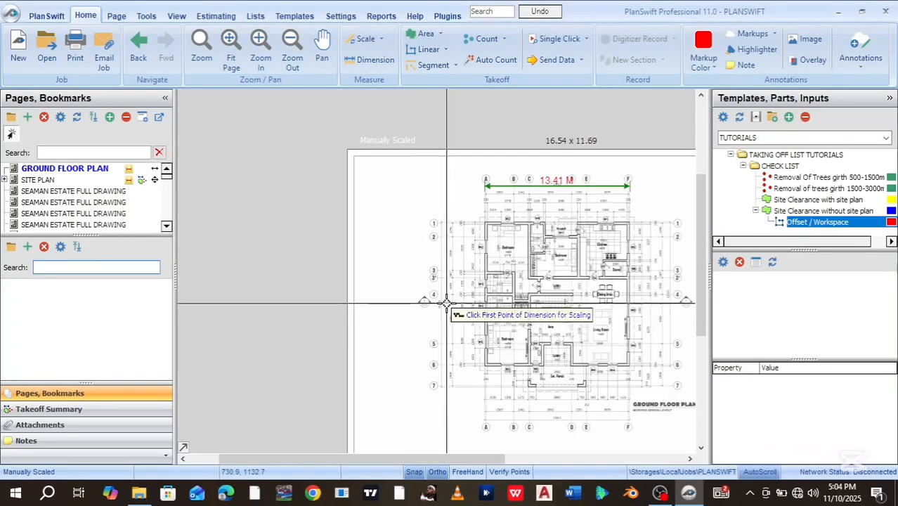
{"action": "scroll", "coordinate": [444, 249], "scroll_direction": "up", "scroll_amount": 5}
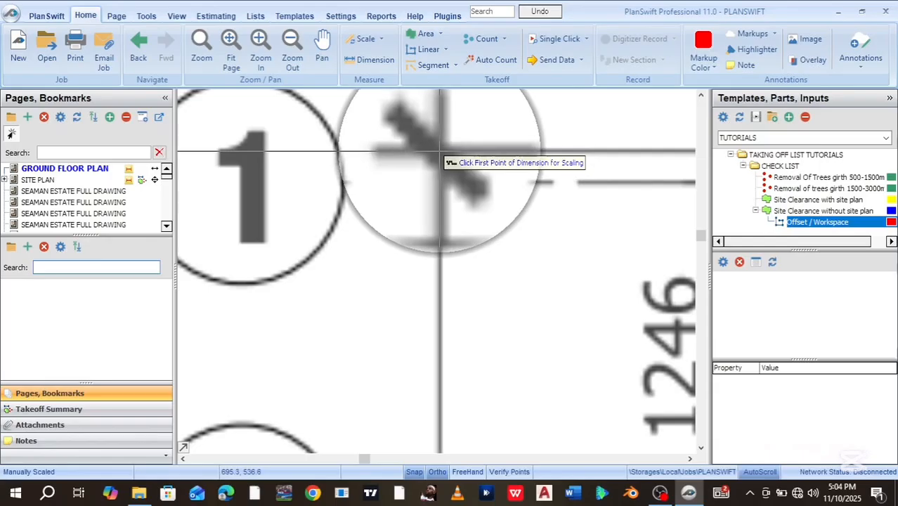
{"action": "left_click", "coordinate": [440, 151]}
{"action": "scroll", "coordinate": [443, 310], "scroll_direction": "down", "scroll_amount": 2}
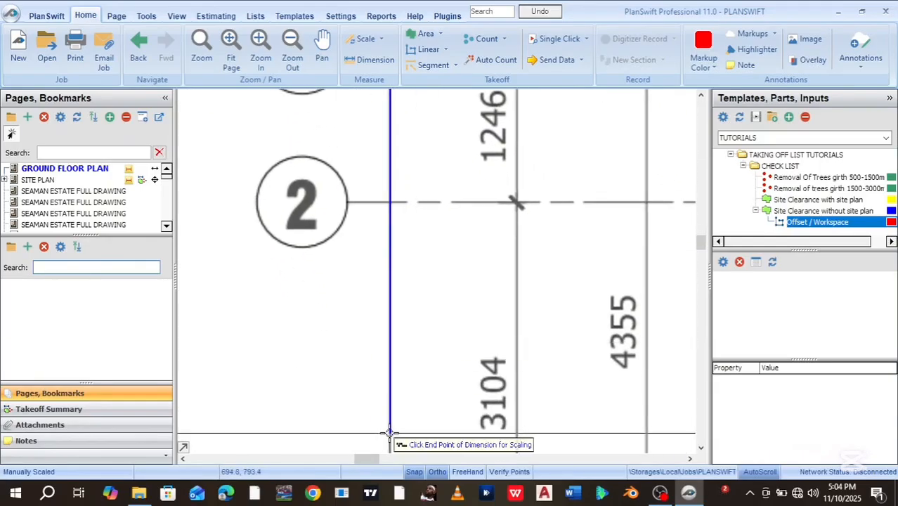
{"action": "scroll", "coordinate": [399, 354], "scroll_direction": "down", "scroll_amount": 4}
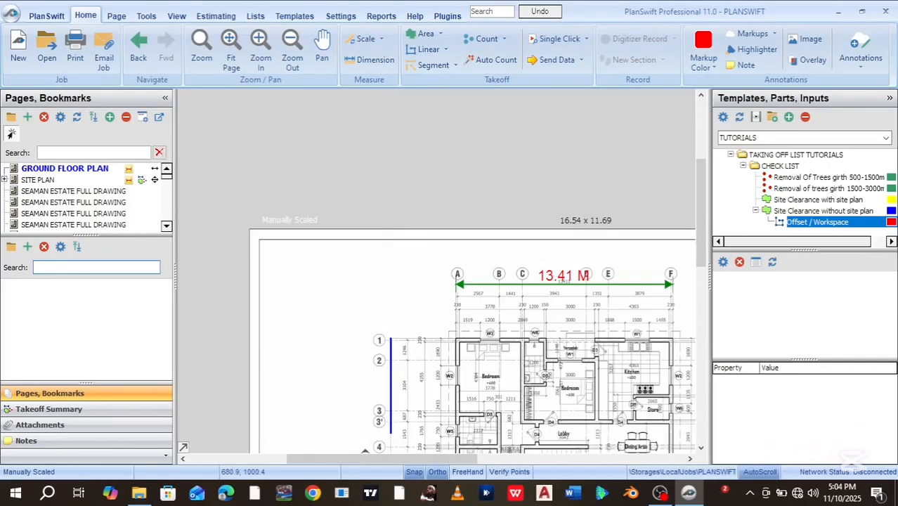
{"action": "scroll", "coordinate": [363, 432], "scroll_direction": "up", "scroll_amount": 4}
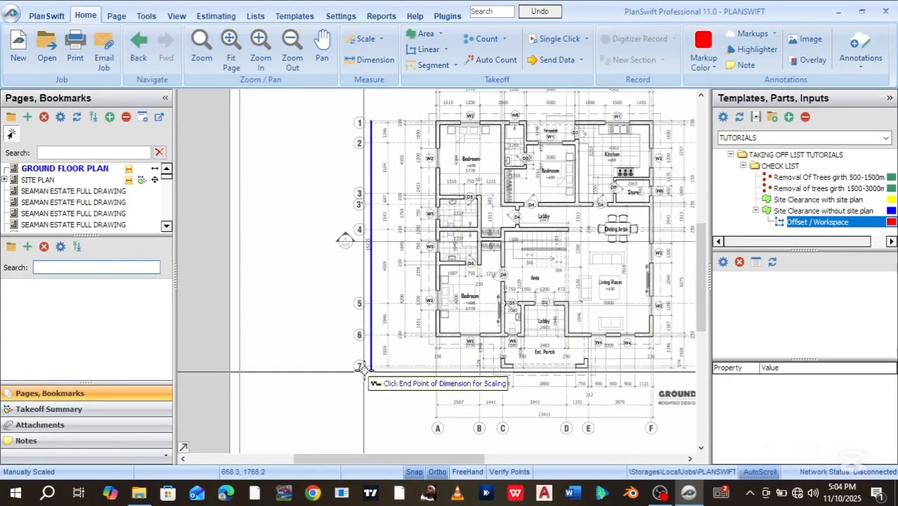
{"action": "scroll", "coordinate": [365, 370], "scroll_direction": "up", "scroll_amount": 3}
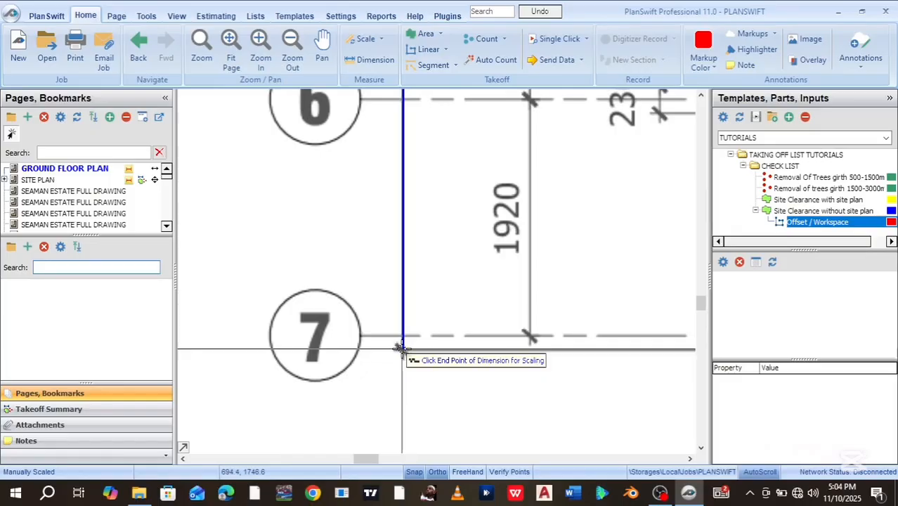
{"action": "scroll", "coordinate": [399, 359], "scroll_direction": "up", "scroll_amount": 3}
{"action": "left_click_drag", "start_coordinate": [404, 351], "coordinate": [406, 355]}
{"action": "scroll", "coordinate": [406, 354], "scroll_direction": "down", "scroll_amount": 2}
{"action": "scroll", "coordinate": [333, 296], "scroll_direction": "down", "scroll_amount": 7}
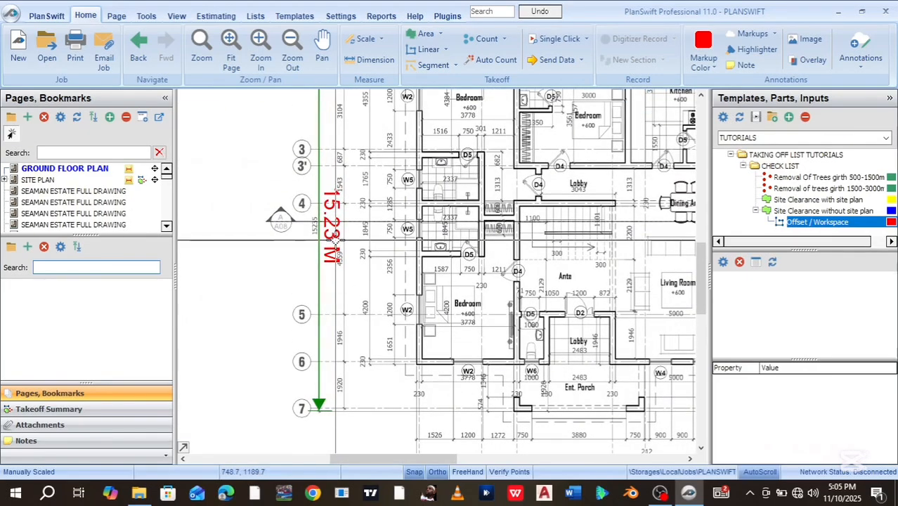
{"action": "scroll", "coordinate": [337, 240], "scroll_direction": "up", "scroll_amount": 2}
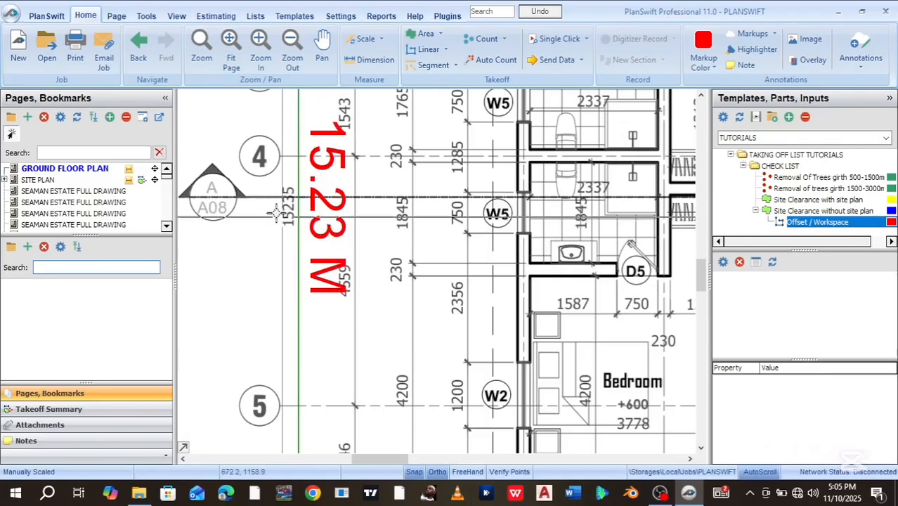
{"action": "scroll", "coordinate": [299, 214], "scroll_direction": "down", "scroll_amount": 4}
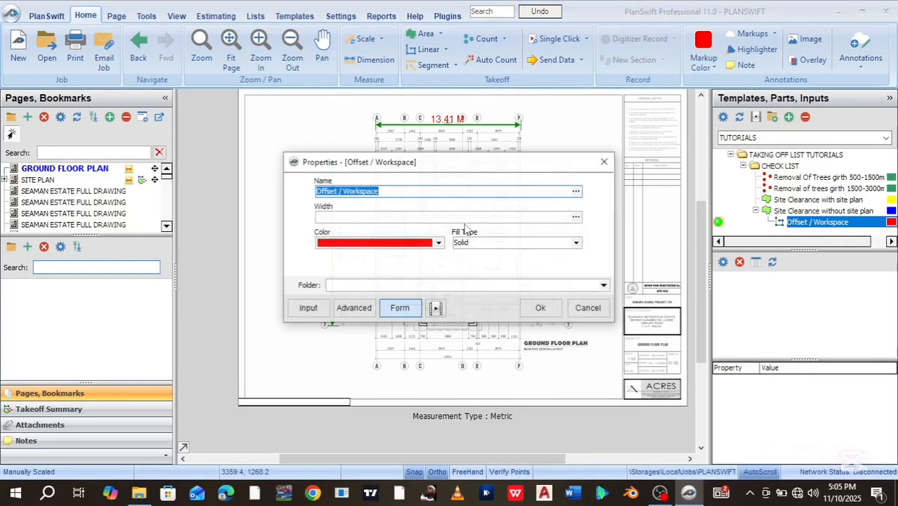
Step: Set the Offset / Workspace width to 0.80 M, check the entry in the advanced properties and accept the takeoff item
{"action": "left_click", "coordinate": [394, 219]}
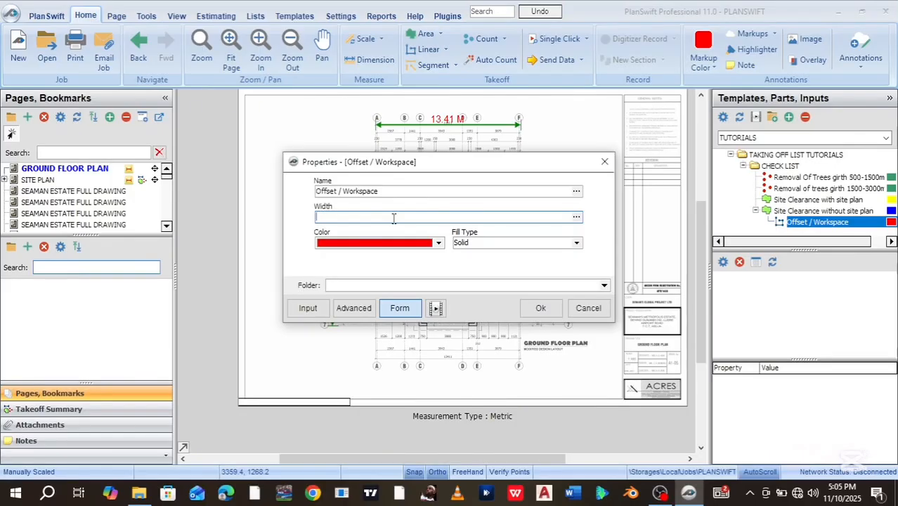
{"action": "type", "text": "0.80"}
{"action": "left_click", "coordinate": [359, 309]}
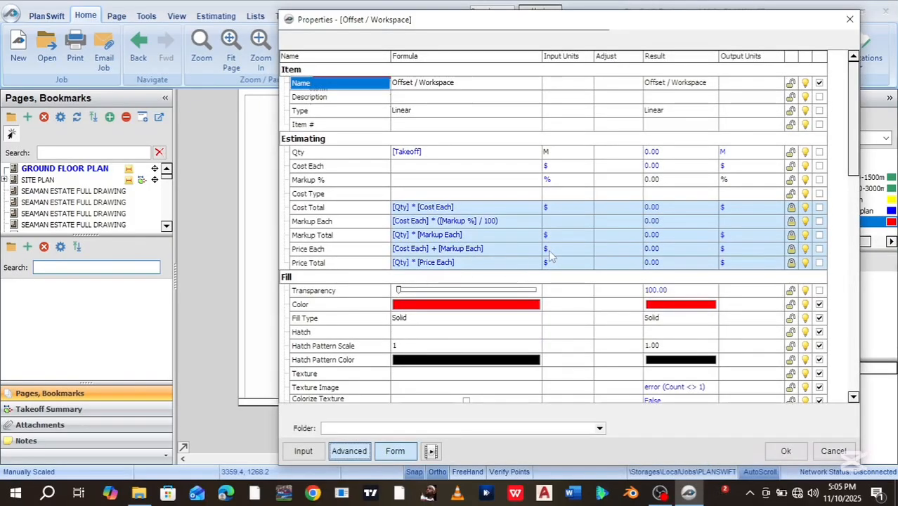
{"action": "left_click_drag", "start_coordinate": [847, 162], "coordinate": [845, 321]}
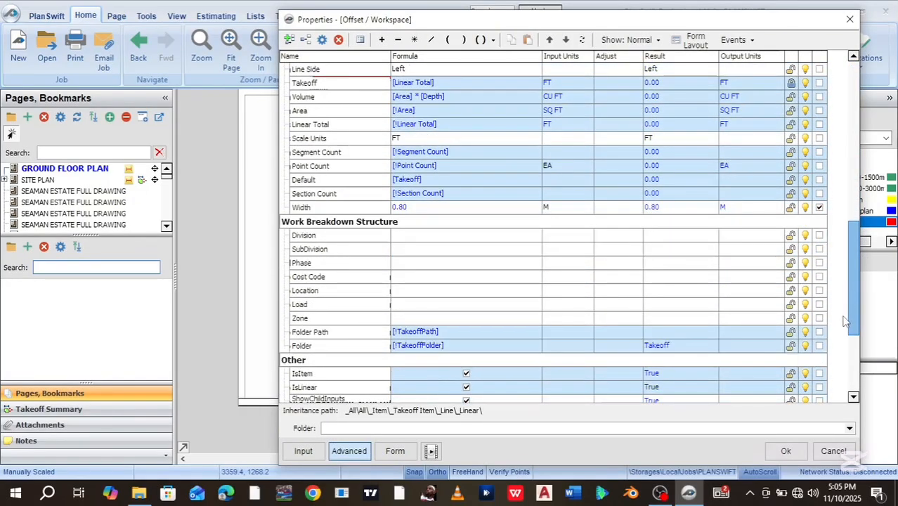
{"action": "left_click", "coordinate": [778, 450]}
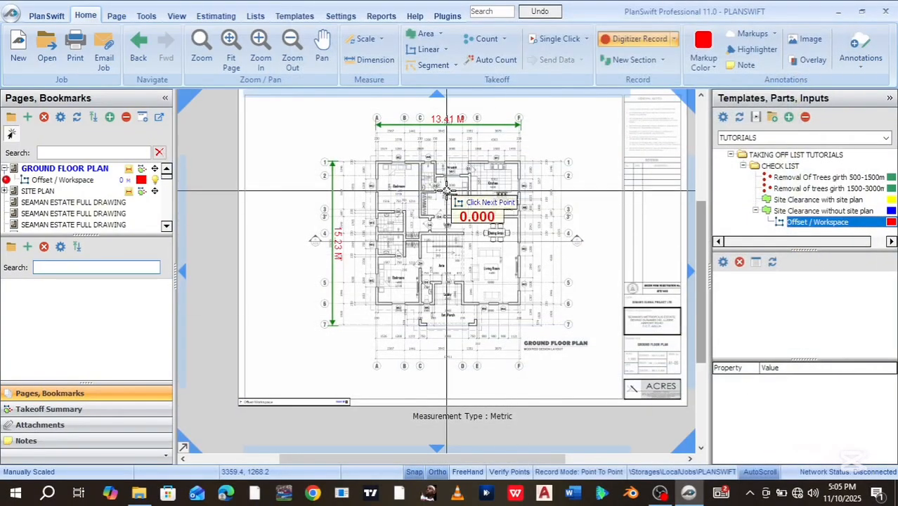
Step: Start the Offset / Workspace run at the building's outer wall corner at grids A and 1, in line with both scale dimension ends
{"action": "scroll", "coordinate": [383, 160], "scroll_direction": "up", "scroll_amount": 3}
{"action": "left_click_drag", "start_coordinate": [382, 161], "coordinate": [403, 263]}
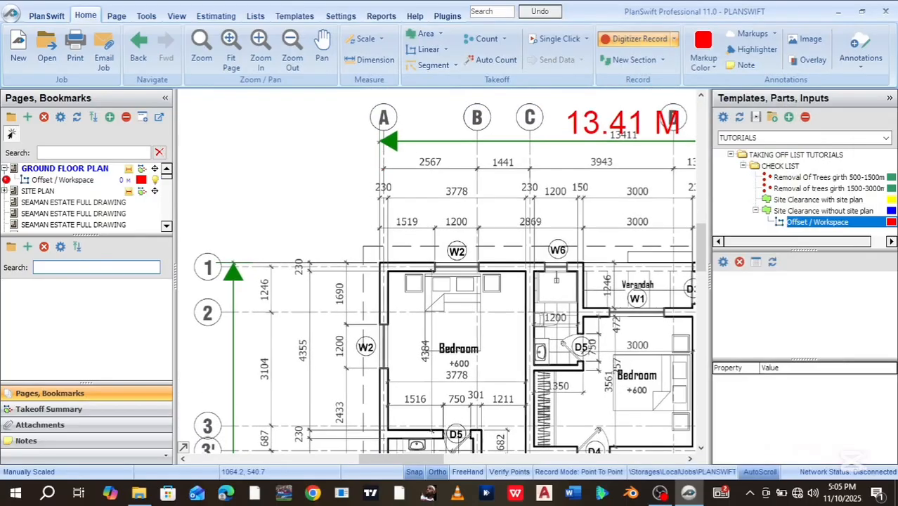
{"action": "left_click", "coordinate": [379, 141]}
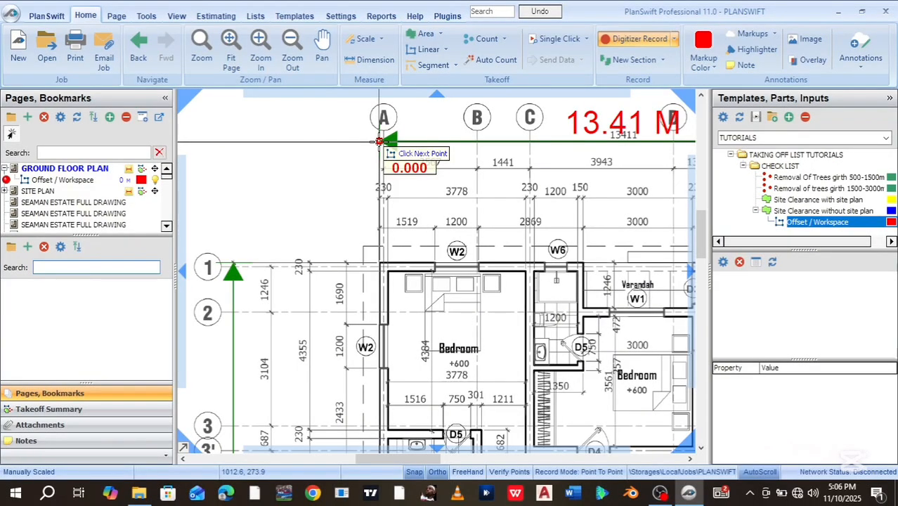
{"action": "right_click", "coordinate": [379, 141]}
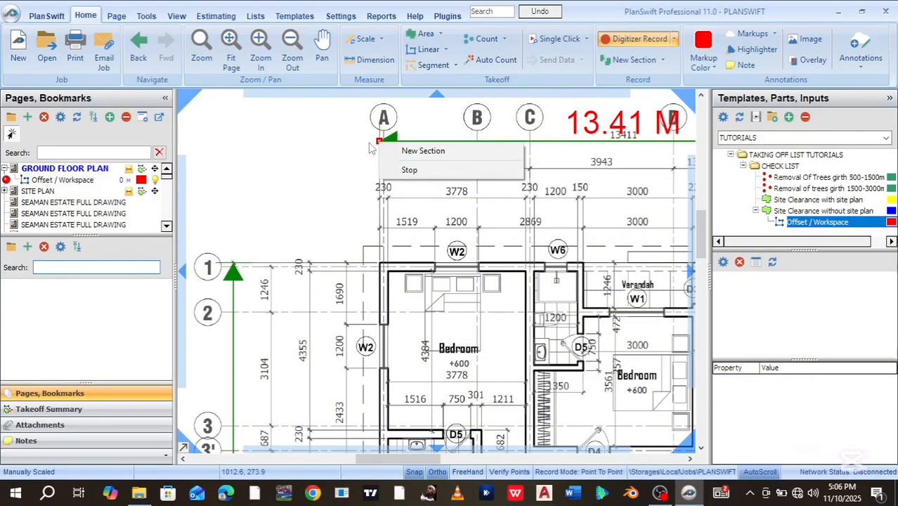
{"action": "left_click", "coordinate": [371, 147]}
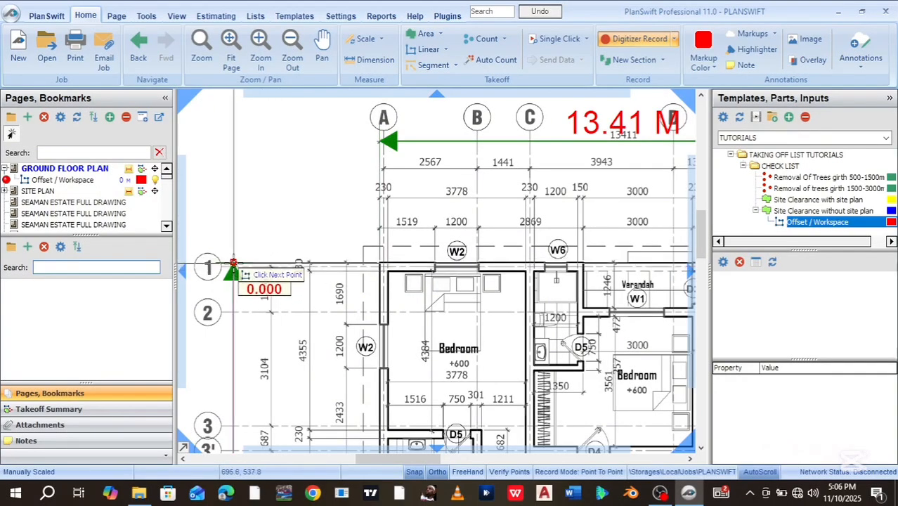
{"action": "left_click", "coordinate": [234, 263]}
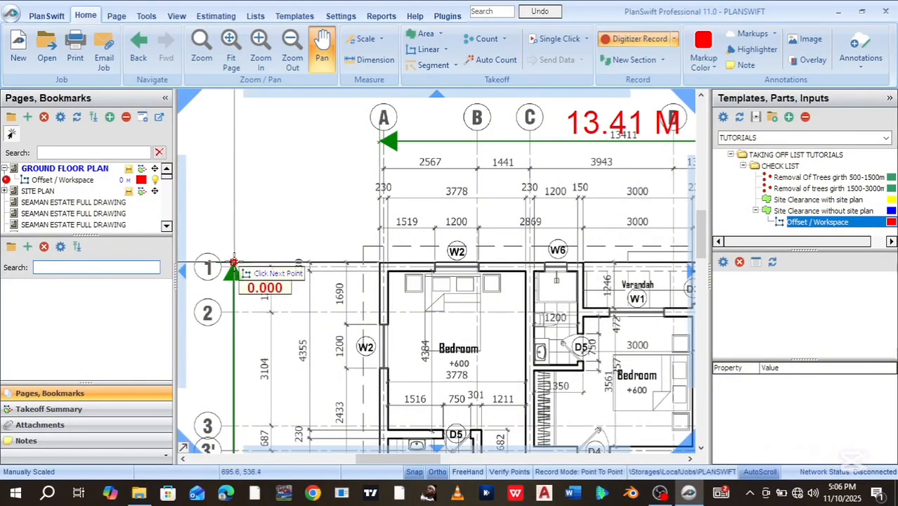
{"action": "right_click", "coordinate": [234, 262]}
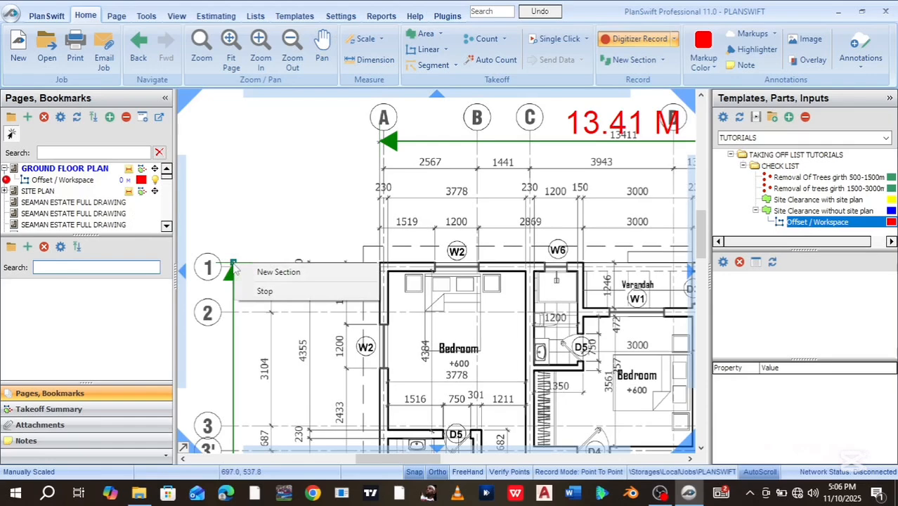
{"action": "left_click", "coordinate": [231, 264]}
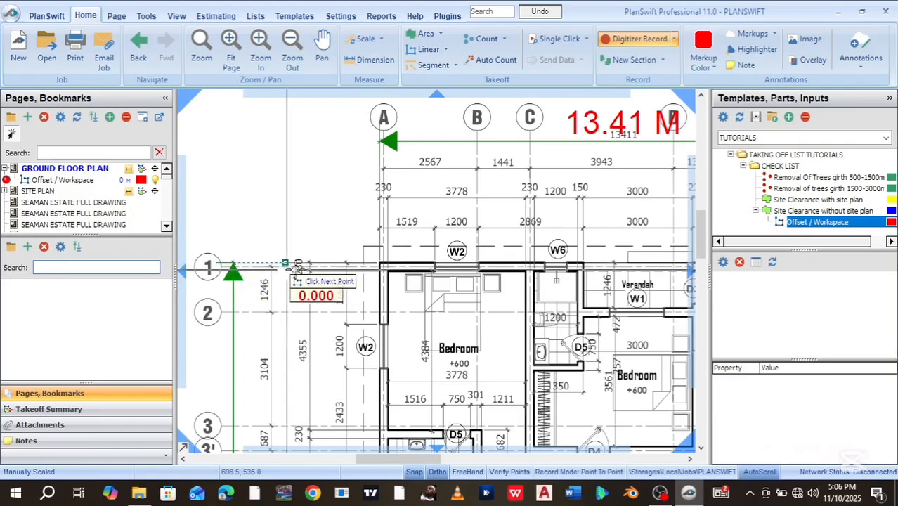
{"action": "left_click", "coordinate": [378, 263]}
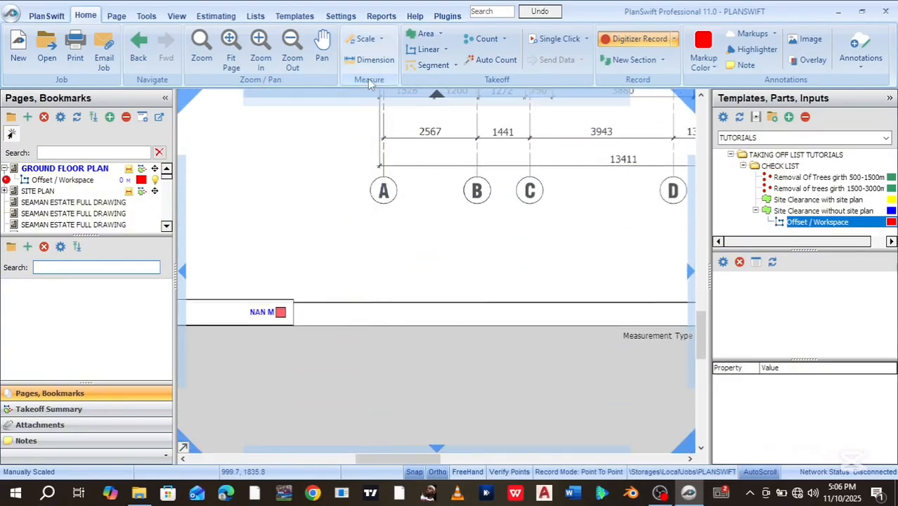
Step: Trace the Offset / Workspace run down the outer wall at grid A, along grid 6 and out to the entrance porch's first front corner
{"action": "scroll", "coordinate": [378, 144], "scroll_direction": "down", "scroll_amount": 2}
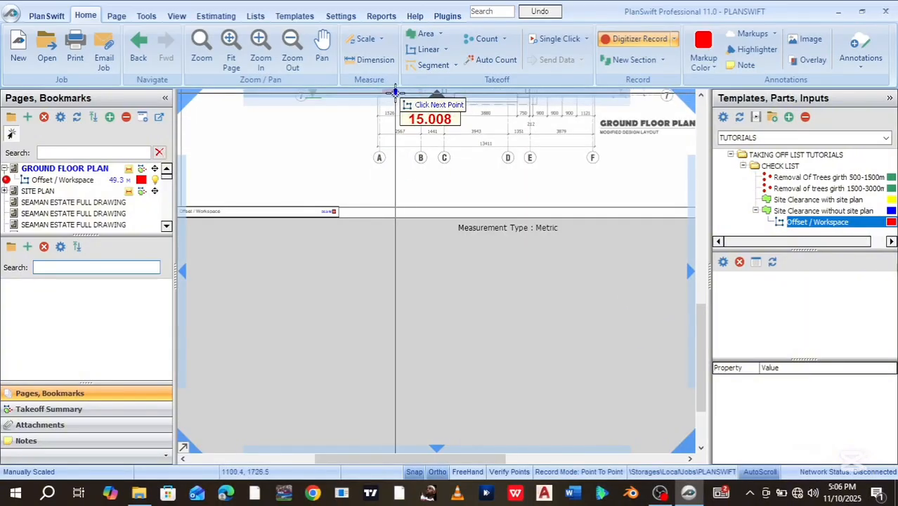
{"action": "scroll", "coordinate": [375, 175], "scroll_direction": "up", "scroll_amount": 5}
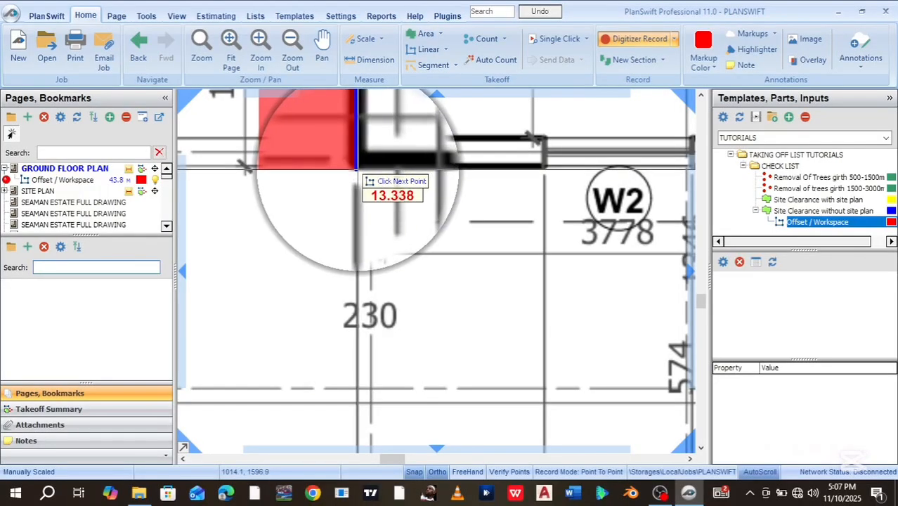
{"action": "left_click", "coordinate": [357, 168]}
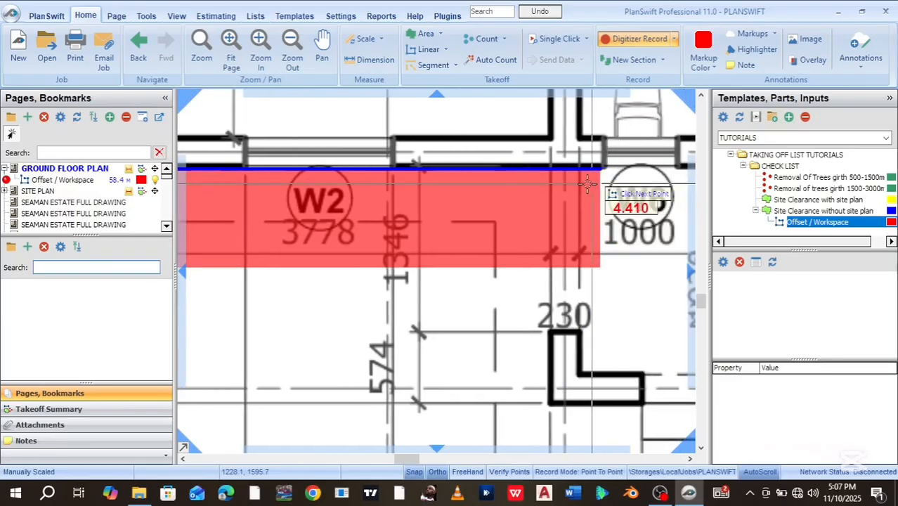
{"action": "left_click", "coordinate": [551, 171]}
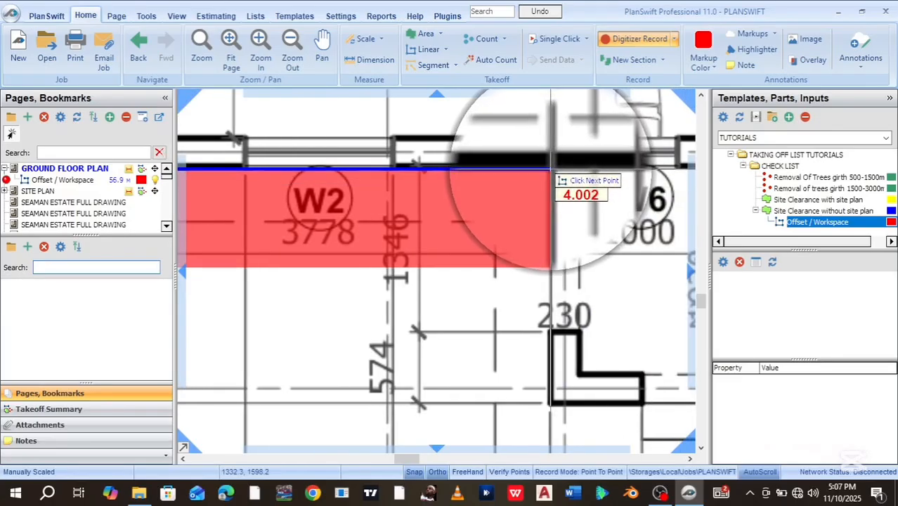
{"action": "left_click", "coordinate": [551, 170]}
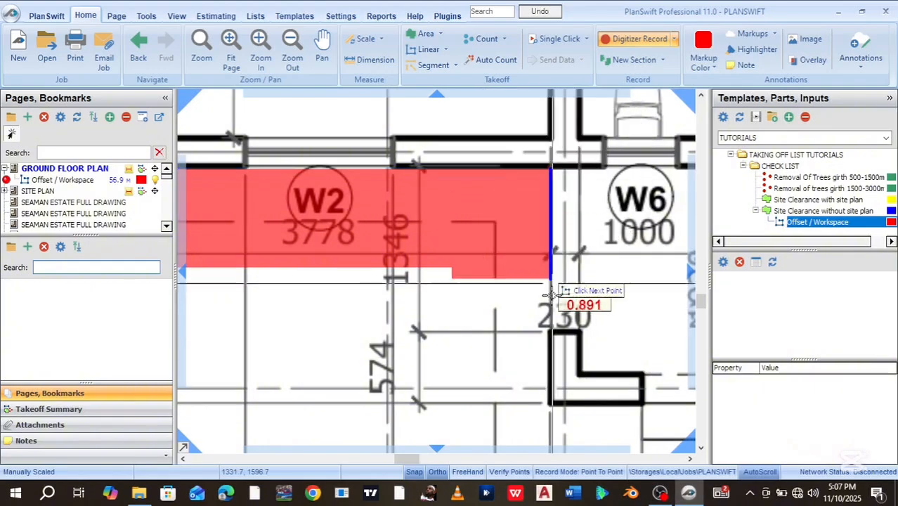
{"action": "left_click", "coordinate": [550, 405]}
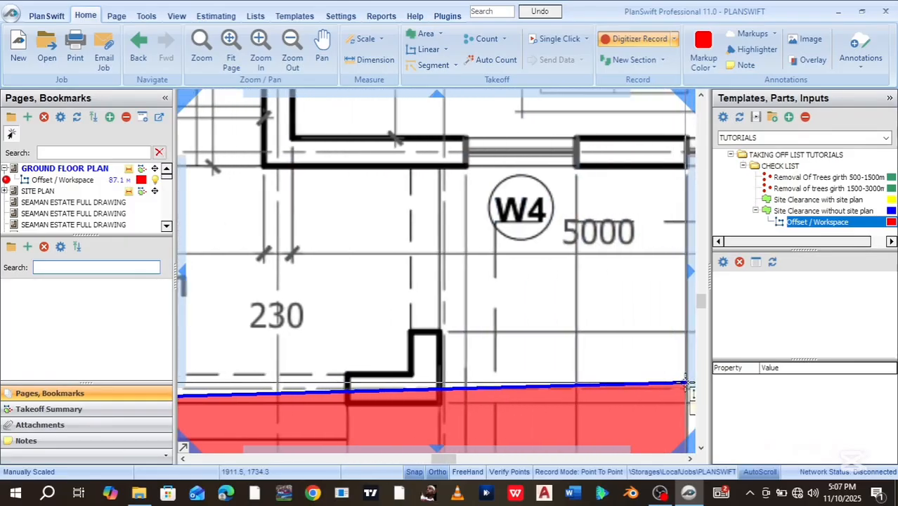
Step: Continue the Offset / Workspace run across the porch front, back to the main wall and along it to the outer corner at grid F
{"action": "scroll", "coordinate": [481, 413], "scroll_direction": "down", "scroll_amount": 3}
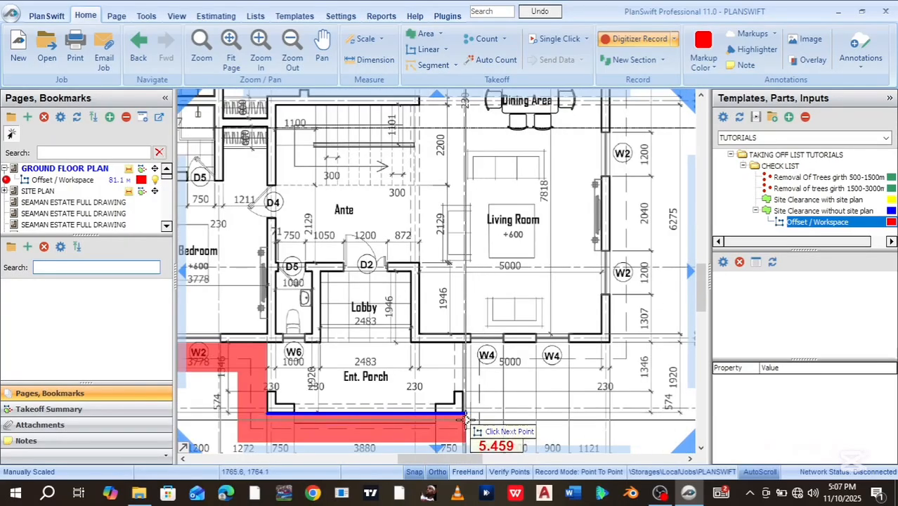
{"action": "scroll", "coordinate": [474, 362], "scroll_direction": "up", "scroll_amount": 5}
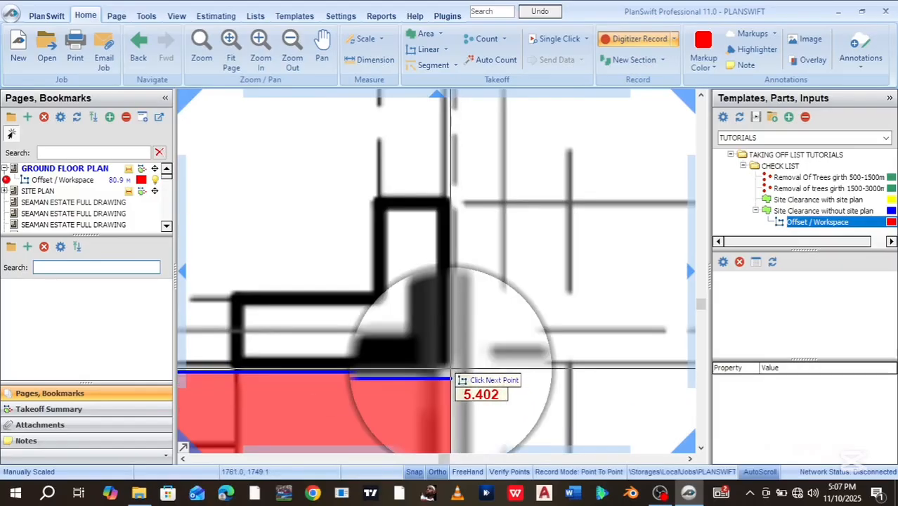
{"action": "left_click", "coordinate": [450, 371]}
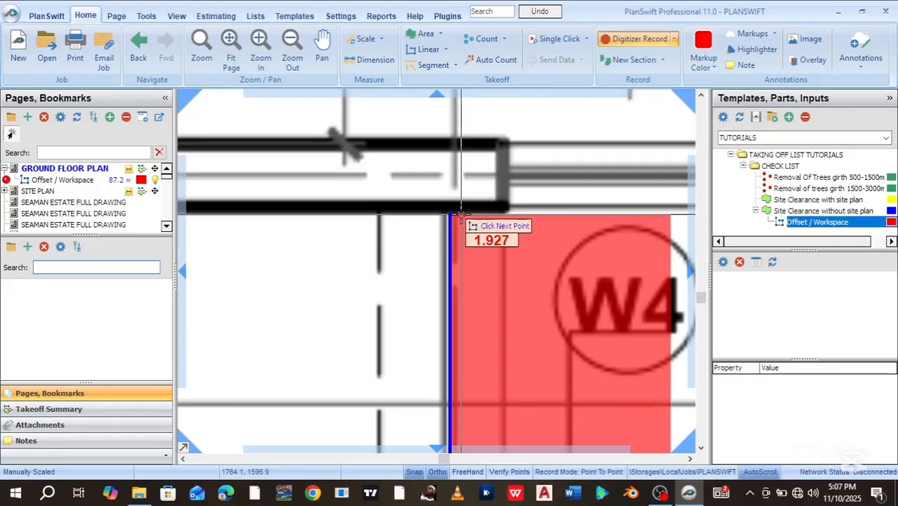
{"action": "left_click", "coordinate": [458, 213]}
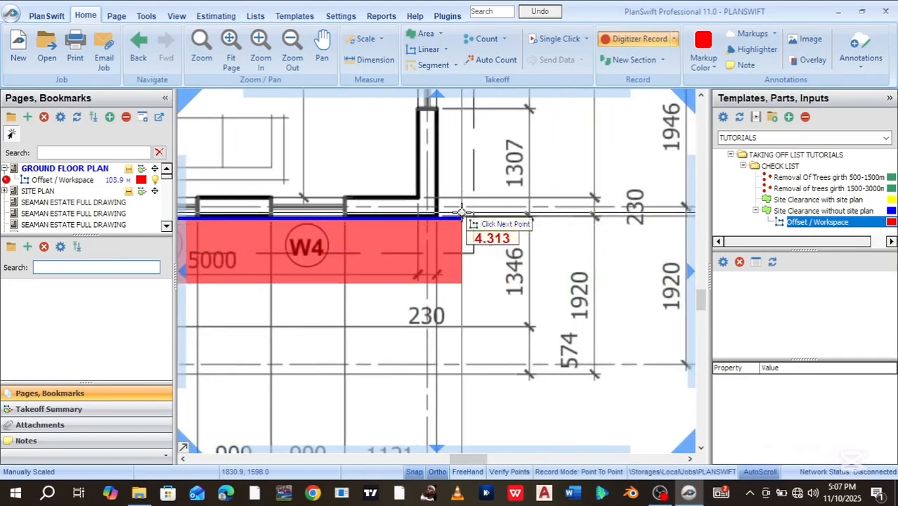
{"action": "scroll", "coordinate": [464, 224], "scroll_direction": "down", "scroll_amount": 2}
{"action": "scroll", "coordinate": [432, 220], "scroll_direction": "up", "scroll_amount": 4}
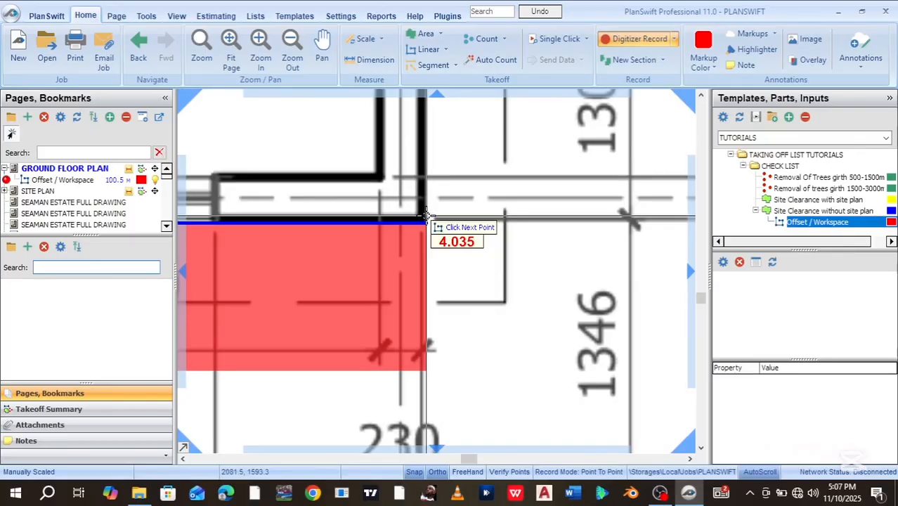
{"action": "left_click", "coordinate": [426, 217]}
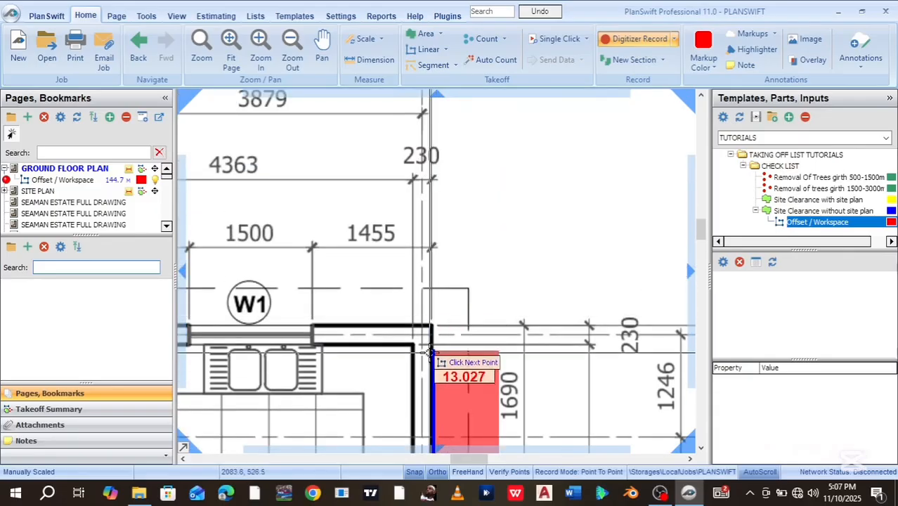
Step: Complete the Offset / Workspace run up grid F to the grid 1 corner and across to its starting side at grid A, finishing the measurement
{"action": "scroll", "coordinate": [427, 342], "scroll_direction": "up", "scroll_amount": 3}
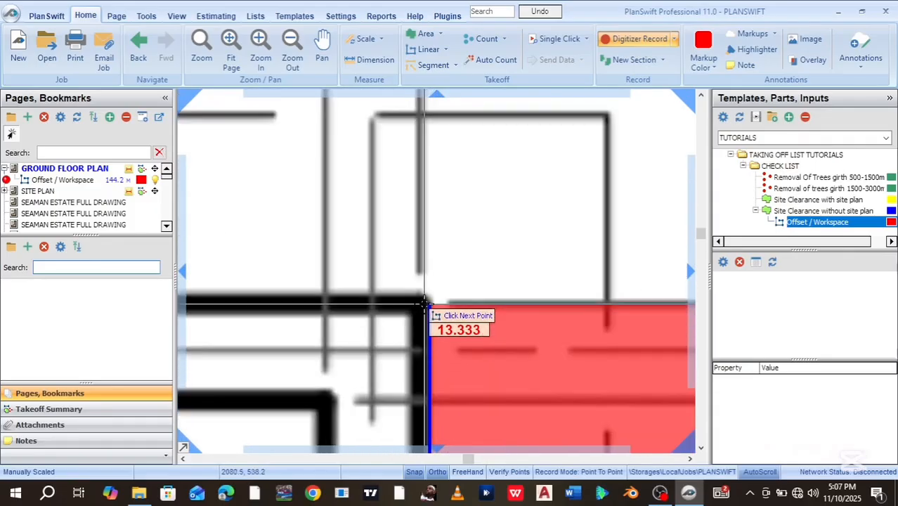
{"action": "left_click", "coordinate": [426, 294]}
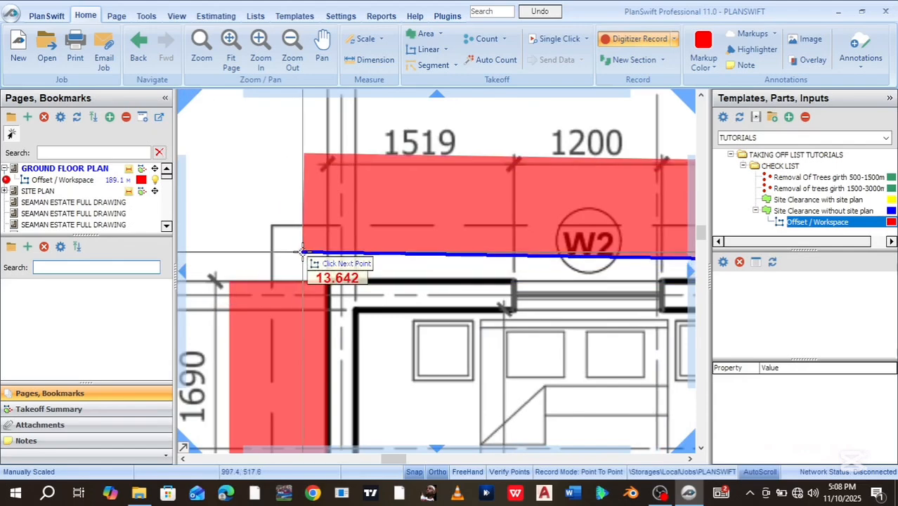
{"action": "left_click", "coordinate": [229, 280]}
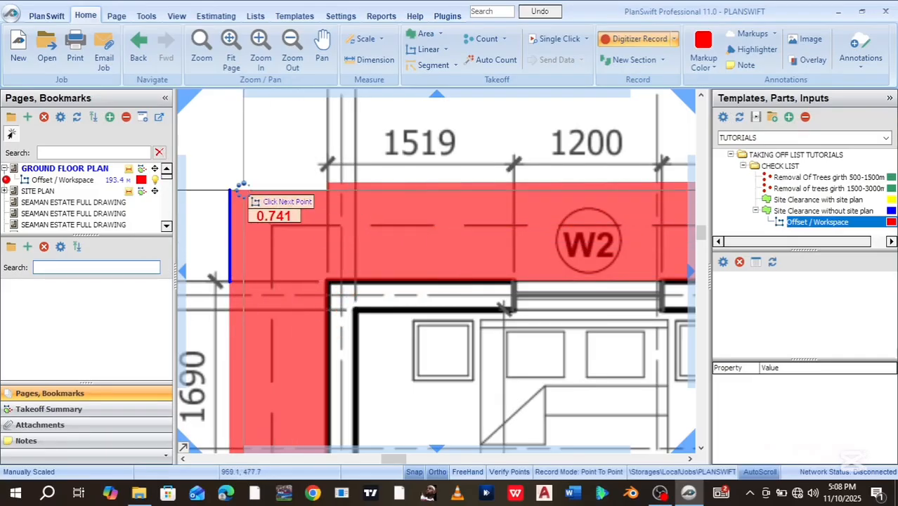
{"action": "key", "text": "Escape"}
{"action": "scroll", "coordinate": [415, 388], "scroll_direction": "down", "scroll_amount": 5}
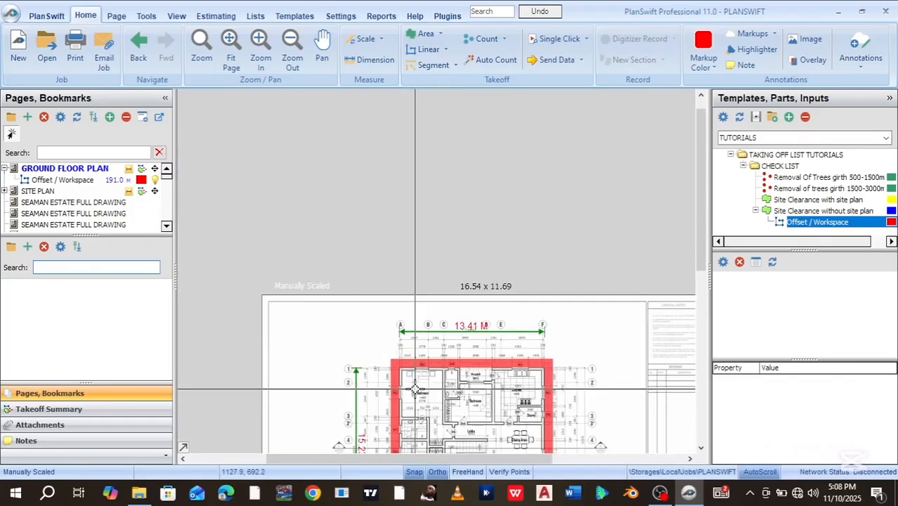
{"action": "left_click_drag", "start_coordinate": [415, 389], "coordinate": [349, 207]}
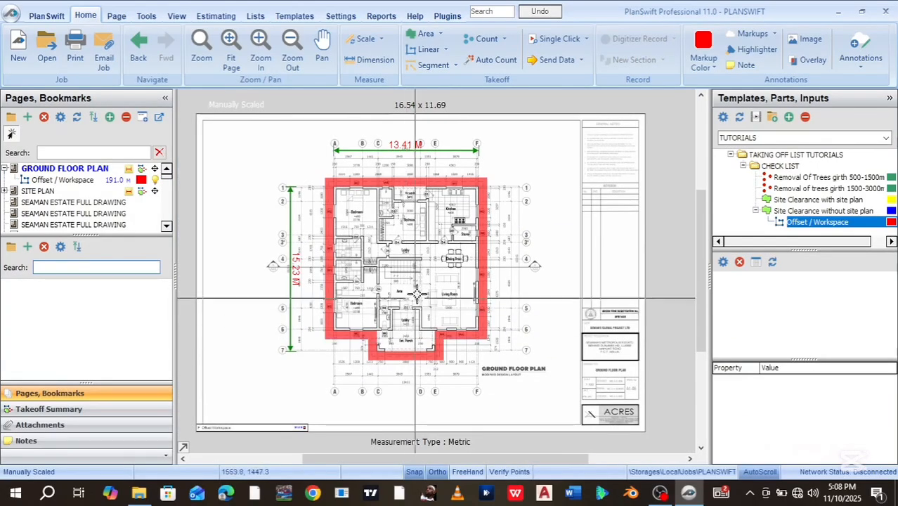
Step: Start the Site Clearance without site plan takeoff and trace the workspace's outer edge along grid 1 and down grid F to the grid 6 corner
{"action": "mouse_move", "coordinate": [800, 229]}
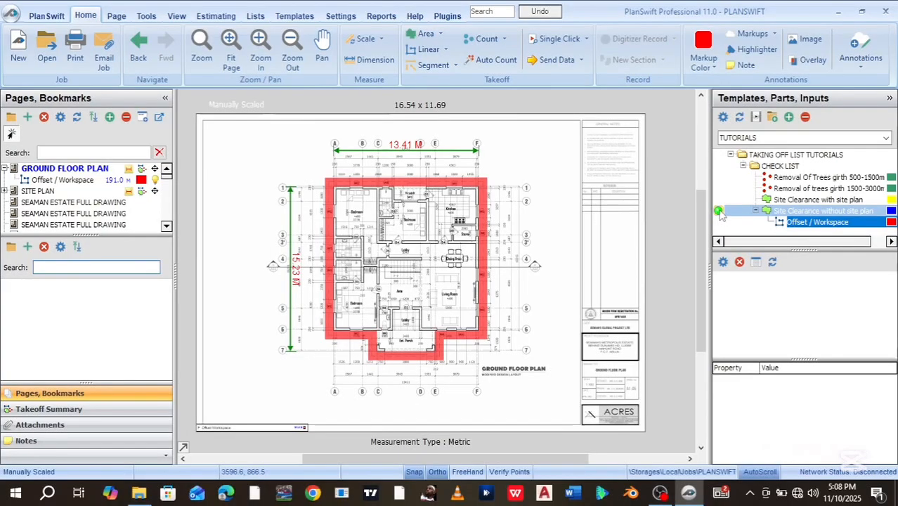
{"action": "double_click", "coordinate": [815, 211]}
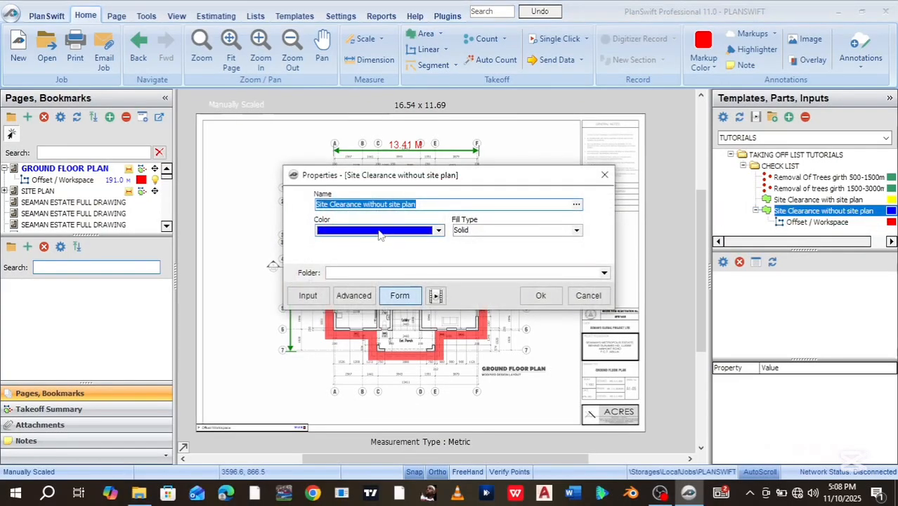
{"action": "left_click", "coordinate": [539, 298]}
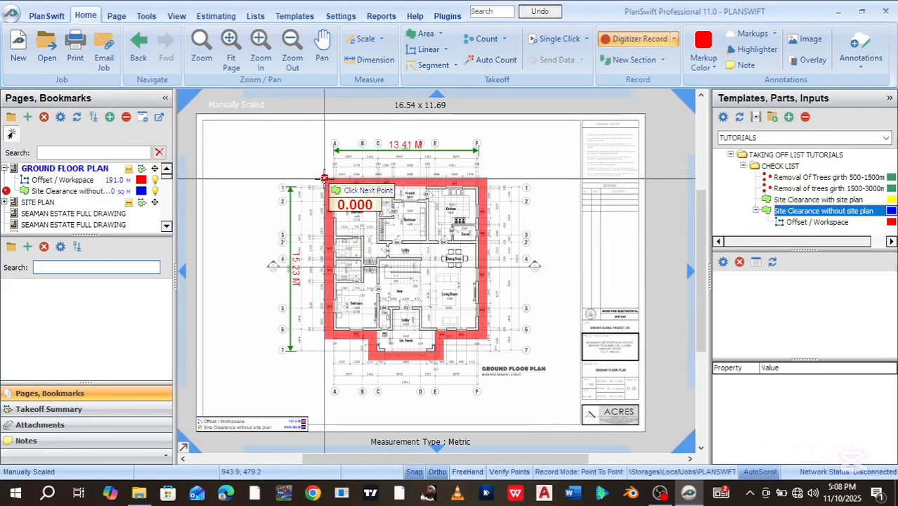
{"action": "left_click", "coordinate": [324, 177]}
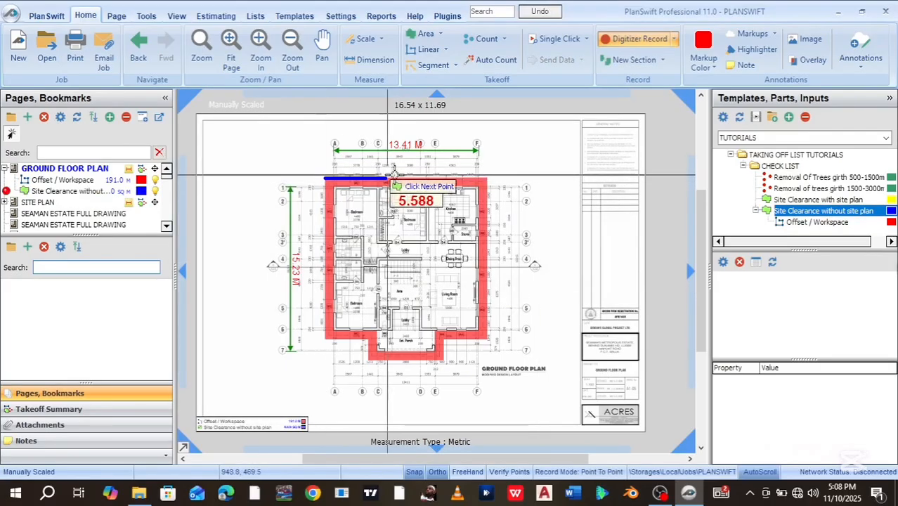
{"action": "left_click", "coordinate": [486, 176]}
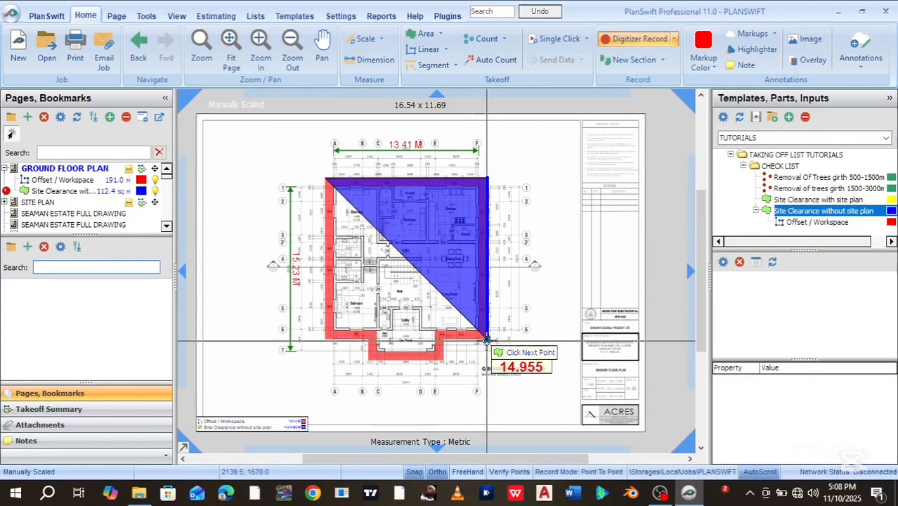
{"action": "left_click", "coordinate": [486, 340]}
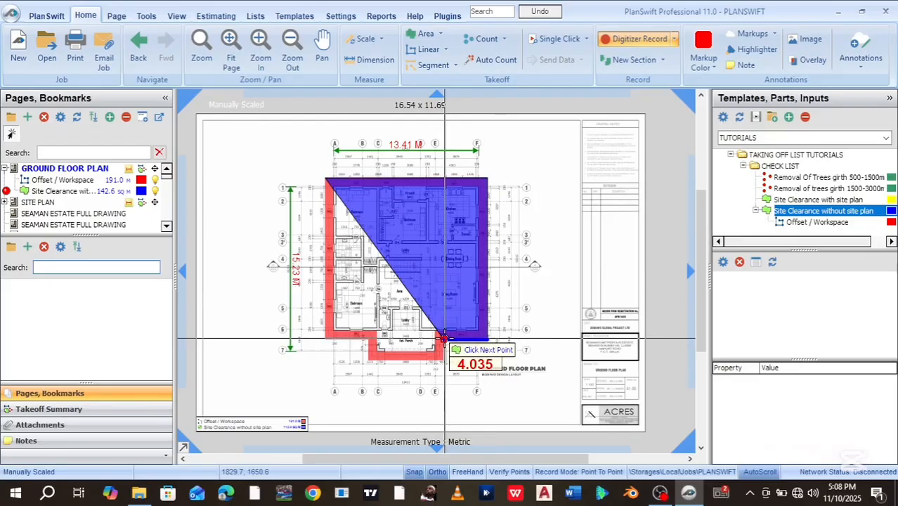
Step: Continue the Site Clearance area around the porch's workspace edge to the outer corner at grids A and 6, finishing the area
{"action": "left_click", "coordinate": [444, 339]}
{"action": "left_click", "coordinate": [444, 359]}
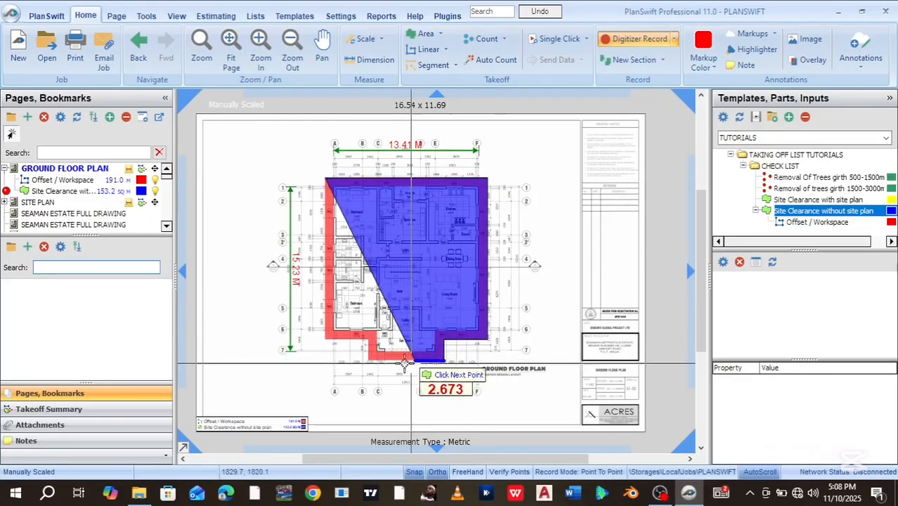
{"action": "left_click", "coordinate": [367, 360]}
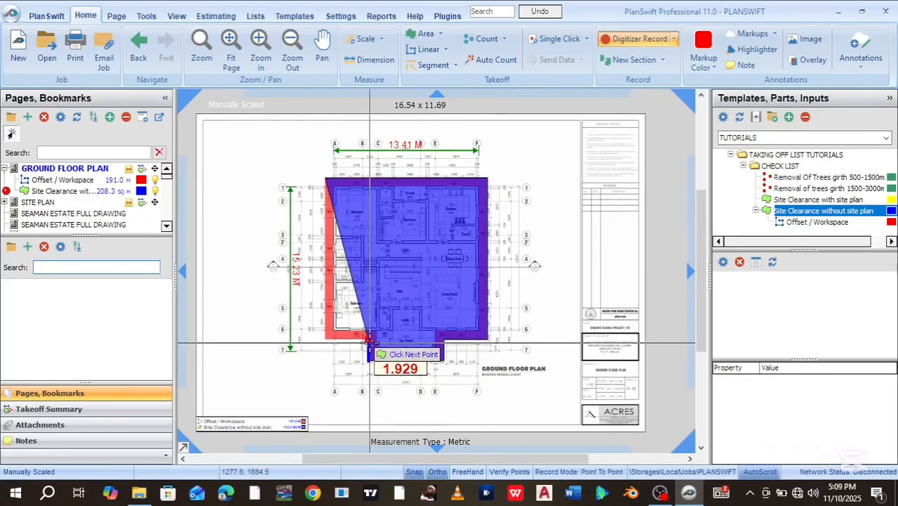
{"action": "left_click", "coordinate": [367, 340]}
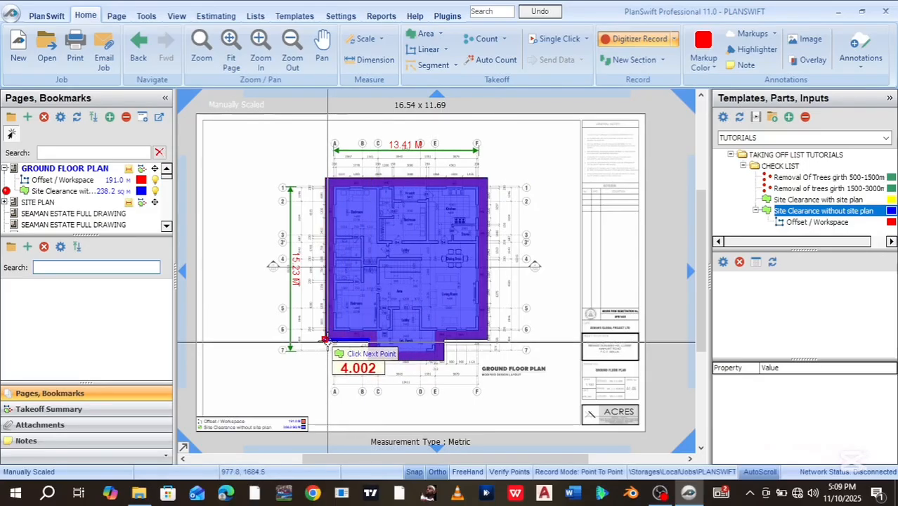
{"action": "left_click", "coordinate": [325, 340]}
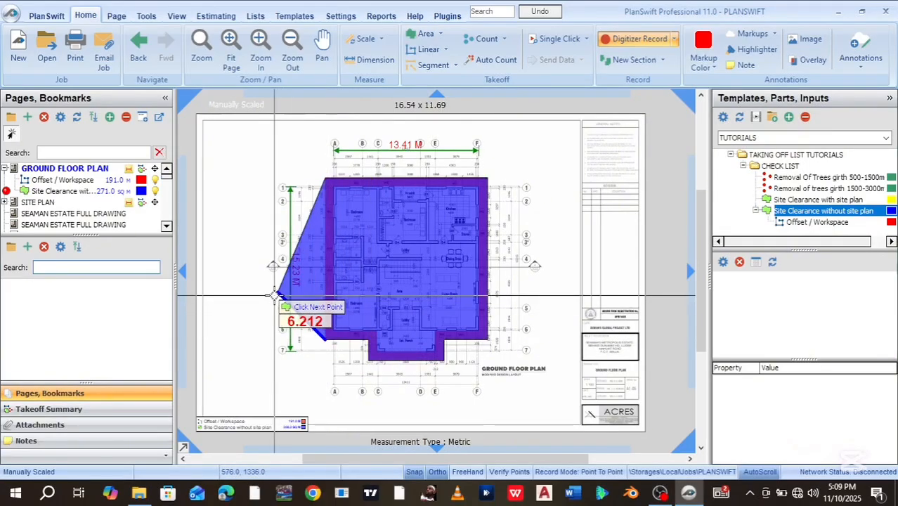
{"action": "key", "text": "Escape"}
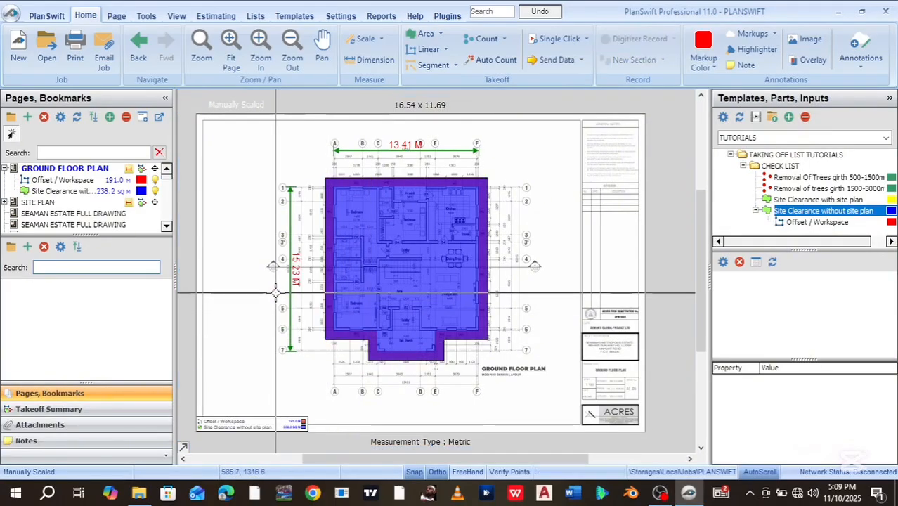
Step: Check the Site Clearance without site plan quantity in the takeoff summary and under the GROUND FLOOR PLAN page
{"action": "left_click", "coordinate": [85, 407]}
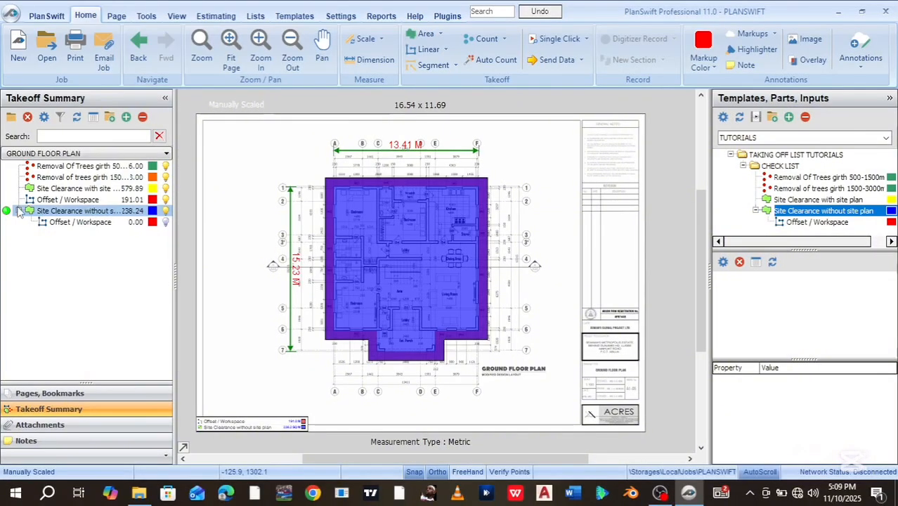
{"action": "double_click", "coordinate": [139, 212]}
{"action": "left_click", "coordinate": [132, 223]}
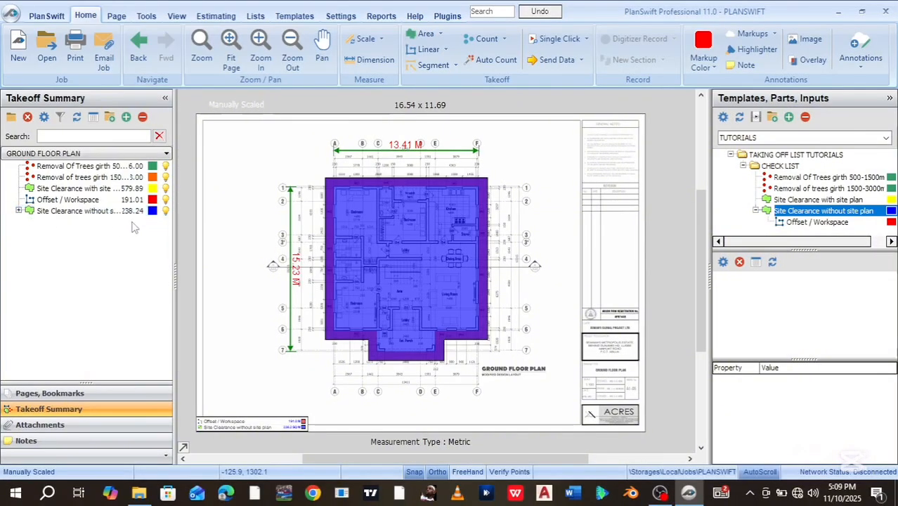
{"action": "left_click", "coordinate": [55, 393]}
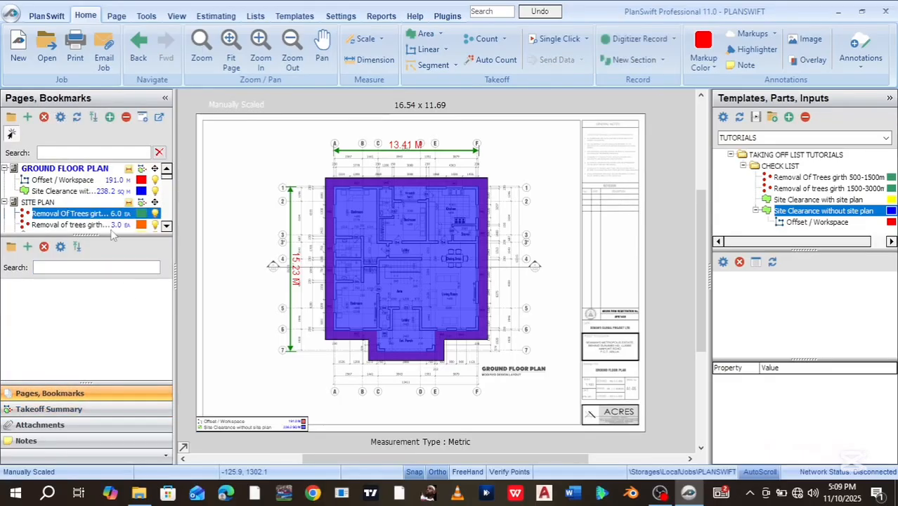
{"action": "left_click_drag", "start_coordinate": [98, 191], "coordinate": [103, 200]}
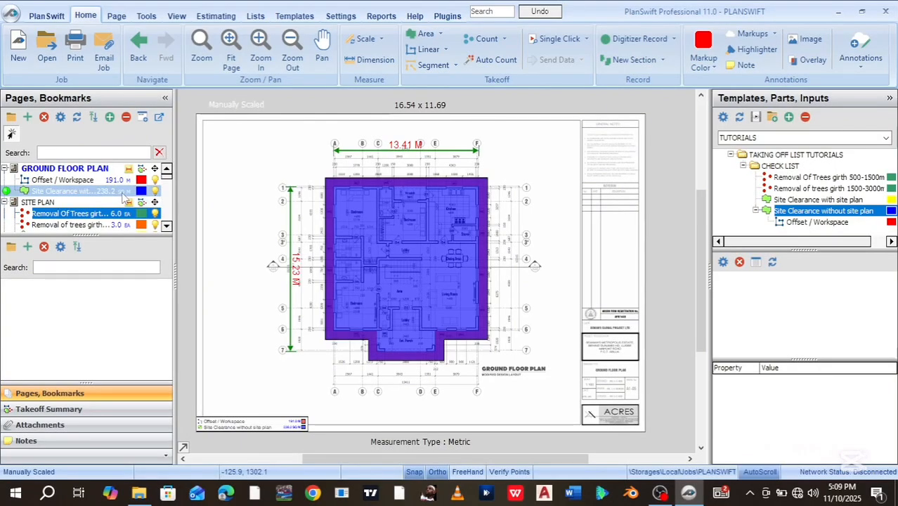
{"action": "left_click_drag", "start_coordinate": [123, 197], "coordinate": [125, 199]}
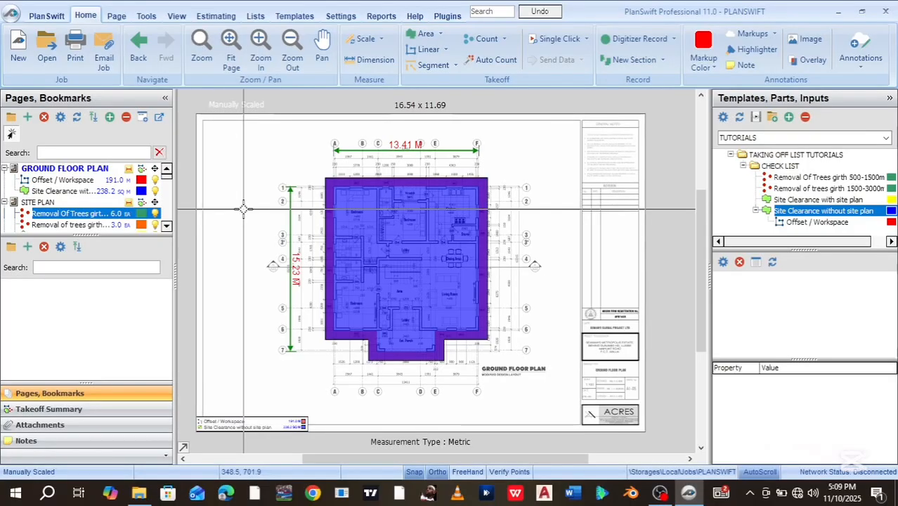
Step: Add a new area item named "Removal of topsoil" below Site Clearance without site plan in the TUTORIALS template's CHECK LIST
{"action": "left_click", "coordinate": [283, 16]}
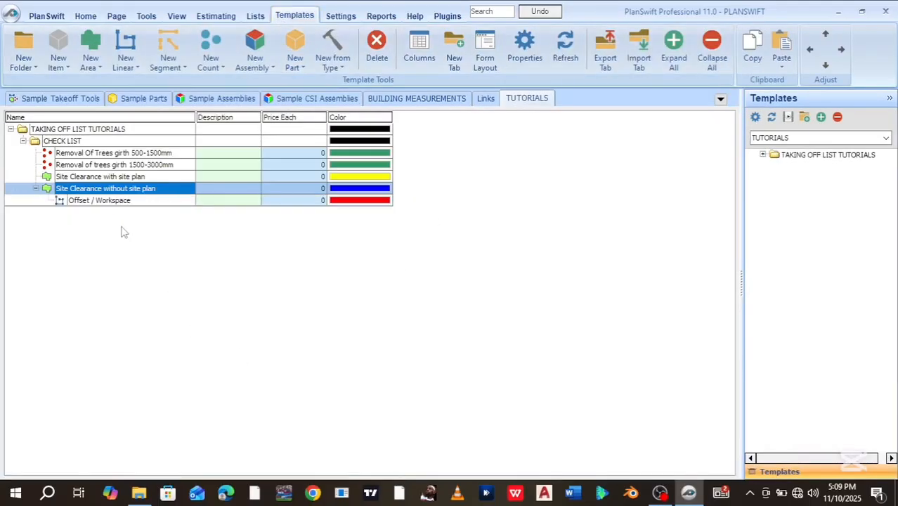
{"action": "left_click", "coordinate": [35, 188]}
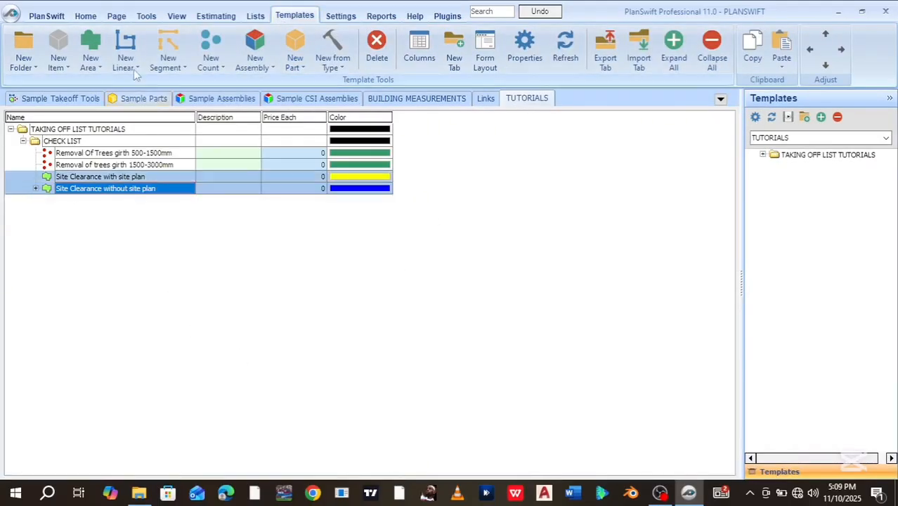
{"action": "left_click", "coordinate": [92, 46]}
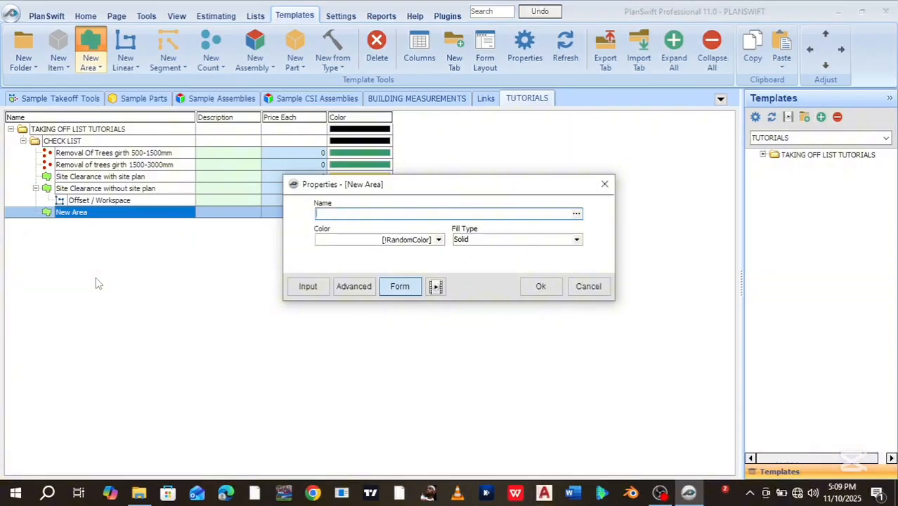
{"action": "type", "text": "REOM"}
{"action": "type", "text": "of topsoil"}
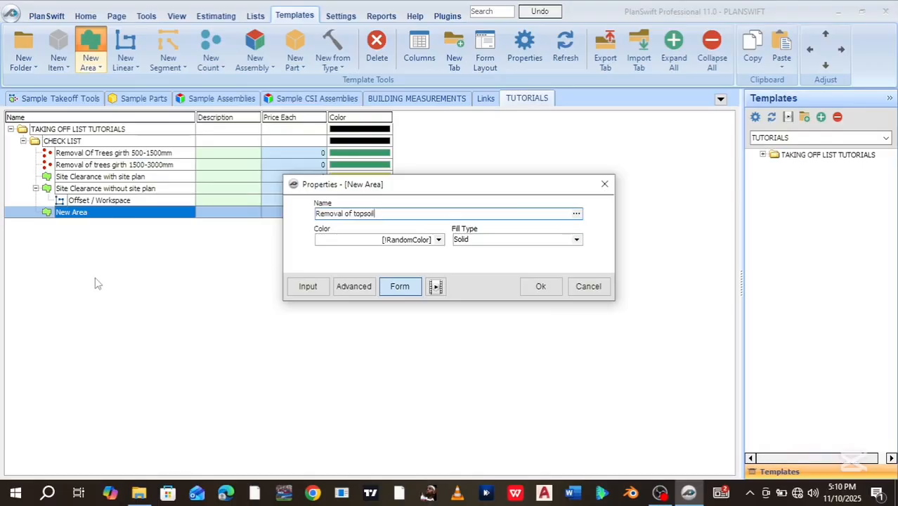
Step: Set the Removal of topsoil item's color to green, check its advanced properties and accept the item
{"action": "left_click", "coordinate": [437, 239]}
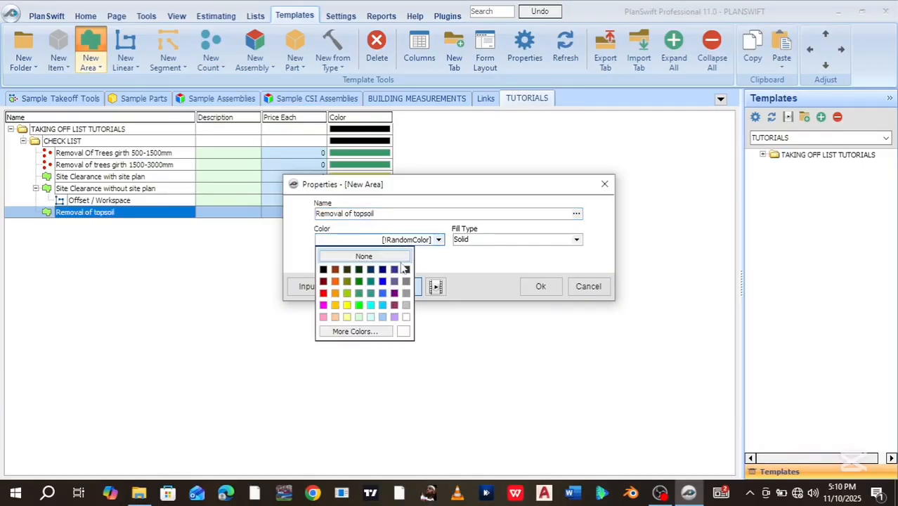
{"action": "left_click", "coordinate": [358, 293]}
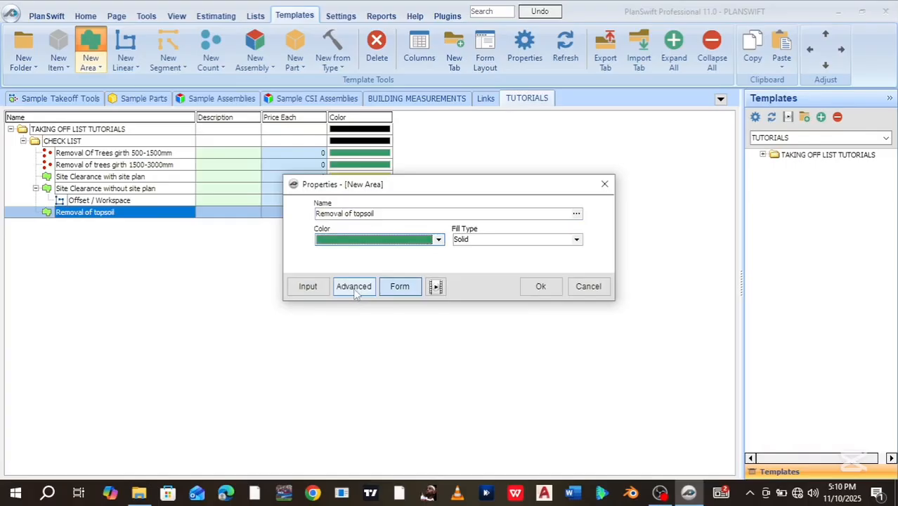
{"action": "left_click", "coordinate": [355, 285]}
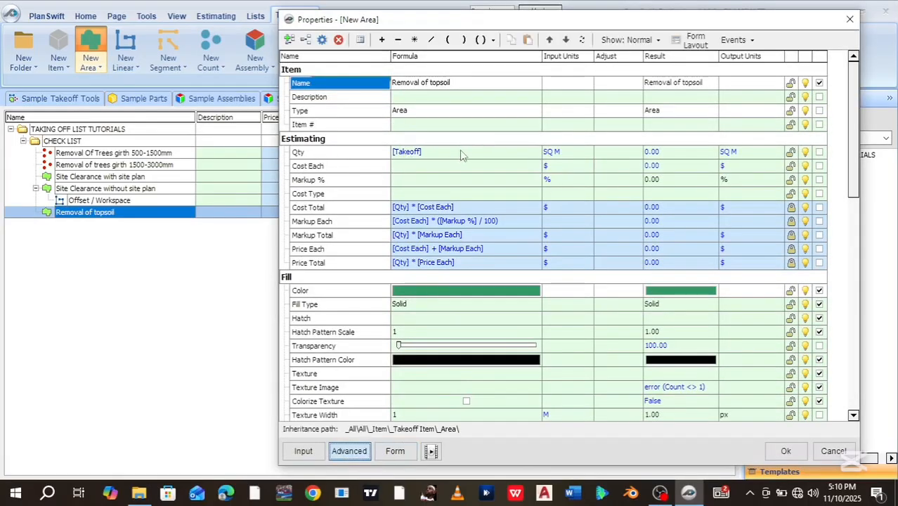
{"action": "left_click", "coordinate": [786, 451]}
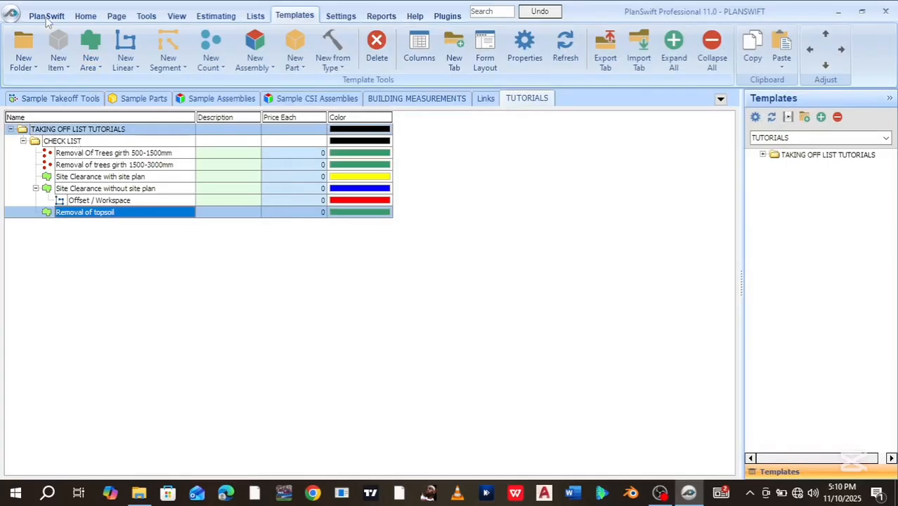
Step: Return to the ground floor plan and hide the Site Clearance without site plan takeoff, leaving the Offset / Workspace band shown
{"action": "left_click", "coordinate": [85, 16]}
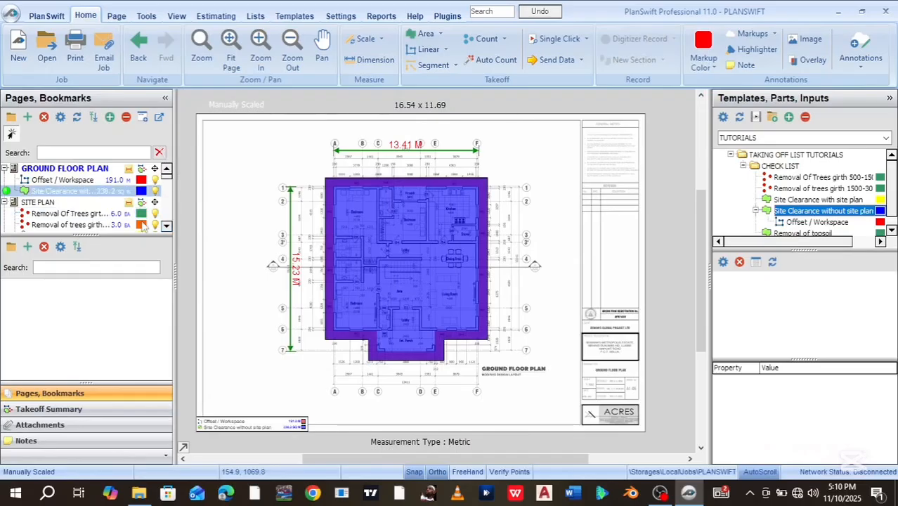
{"action": "left_click", "coordinate": [151, 225]}
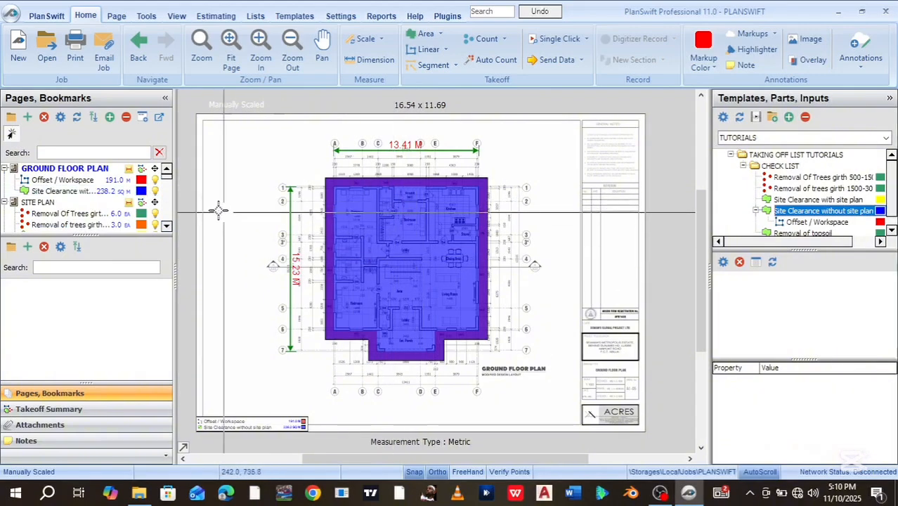
{"action": "left_click", "coordinate": [155, 191]}
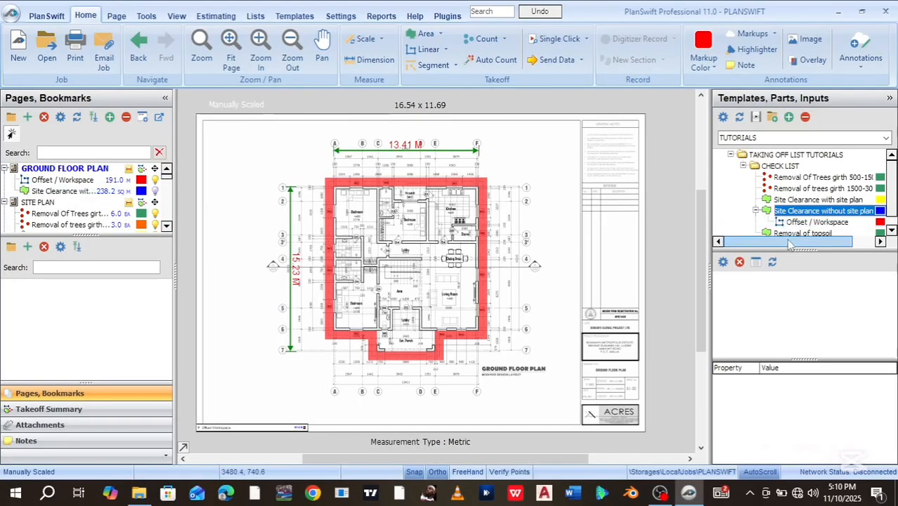
Step: Start the Removal of topsoil takeoff from the CHECK LIST, accepting its green color and solid fill
{"action": "scroll", "coordinate": [887, 221], "scroll_direction": "down", "scroll_amount": 1}
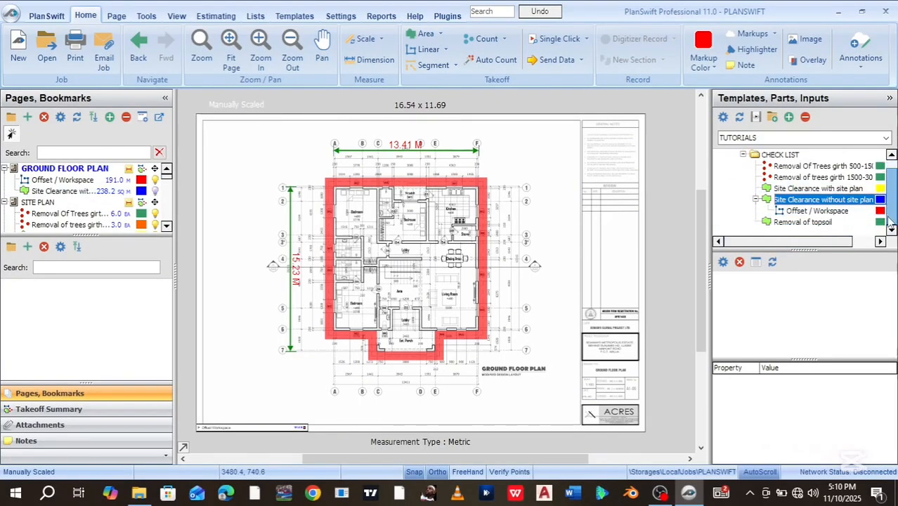
{"action": "double_click", "coordinate": [719, 224]}
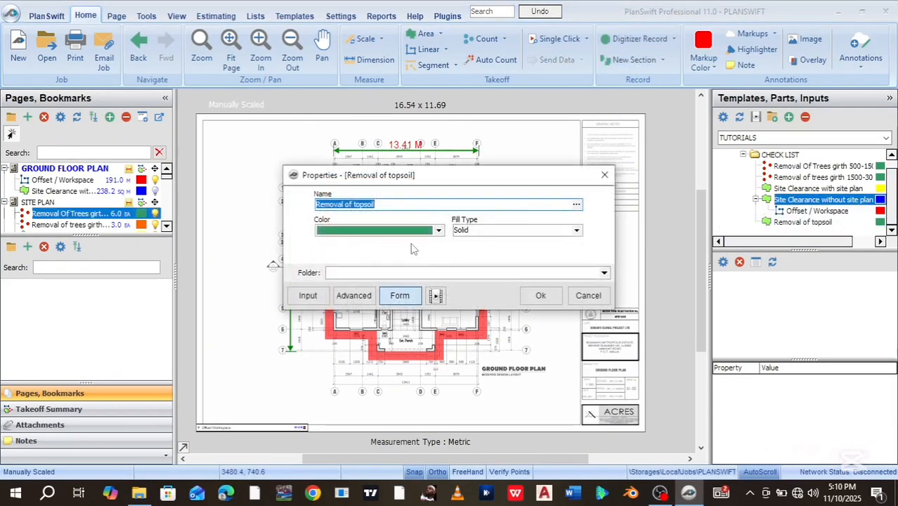
{"action": "left_click", "coordinate": [540, 295]}
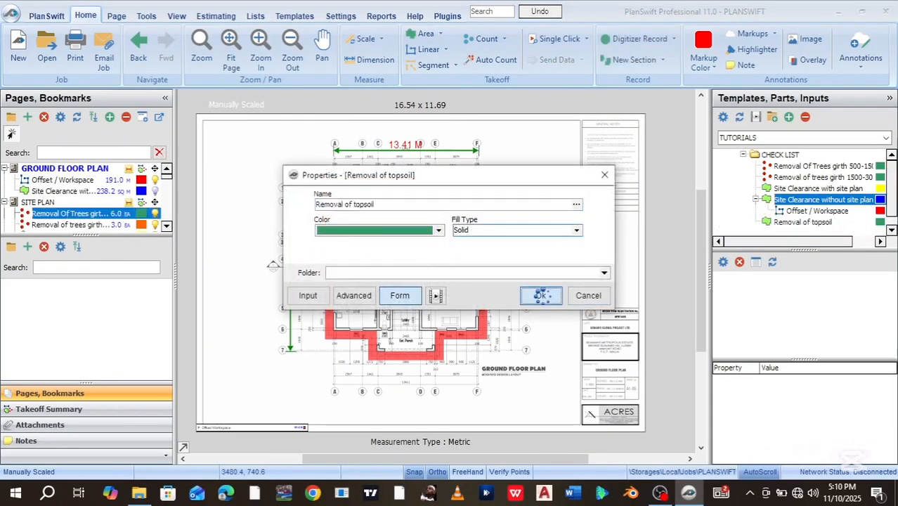
Step: Trace the Removal of topsoil area around the outer edge of the red Offset / Workspace band and check its entry under GROUND FLOOR PLAN
{"action": "left_click", "coordinate": [325, 178]}
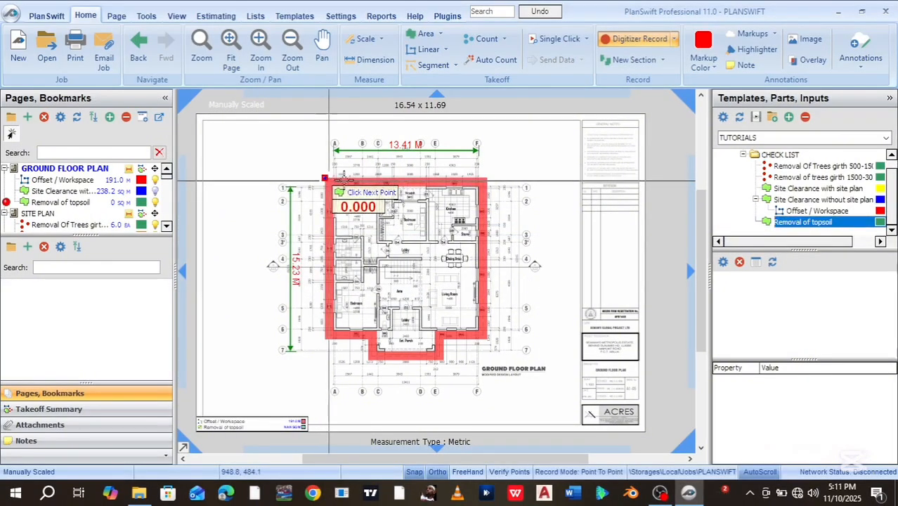
{"action": "left_click", "coordinate": [487, 176]}
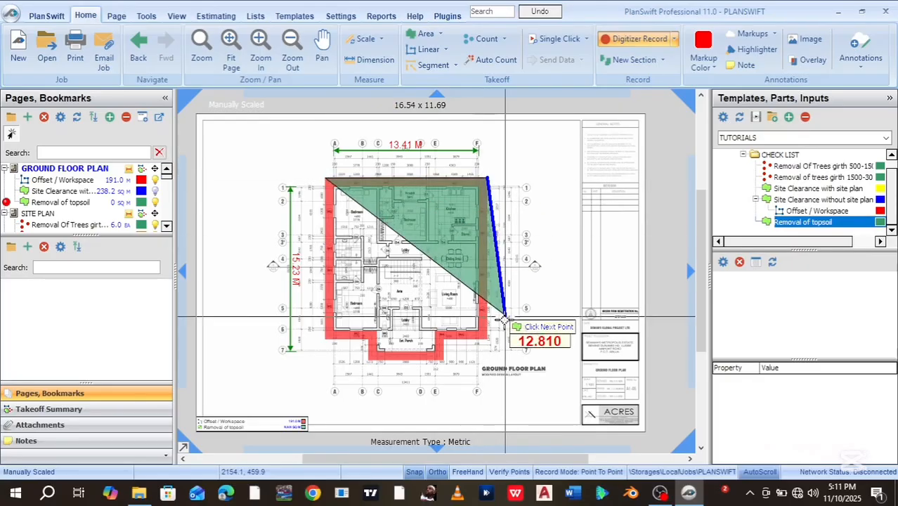
{"action": "left_click", "coordinate": [488, 338]}
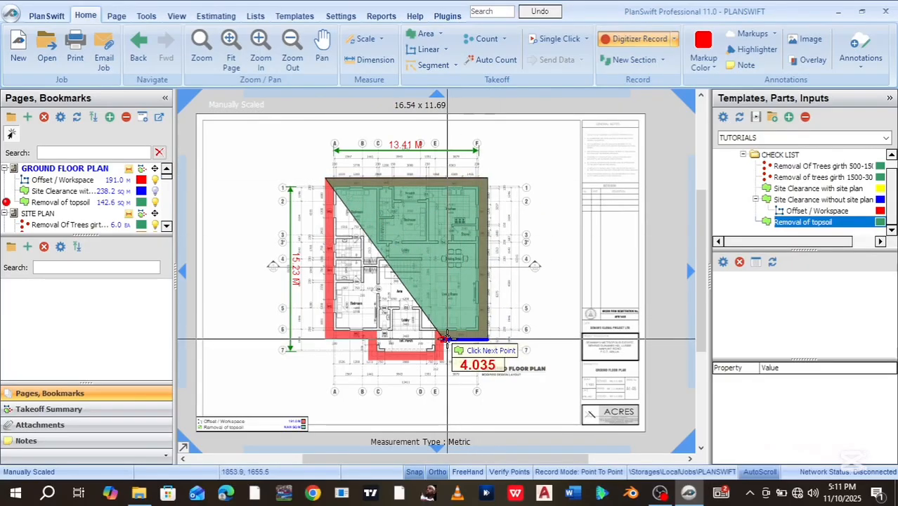
{"action": "left_click", "coordinate": [445, 338]}
{"action": "left_click", "coordinate": [444, 360]}
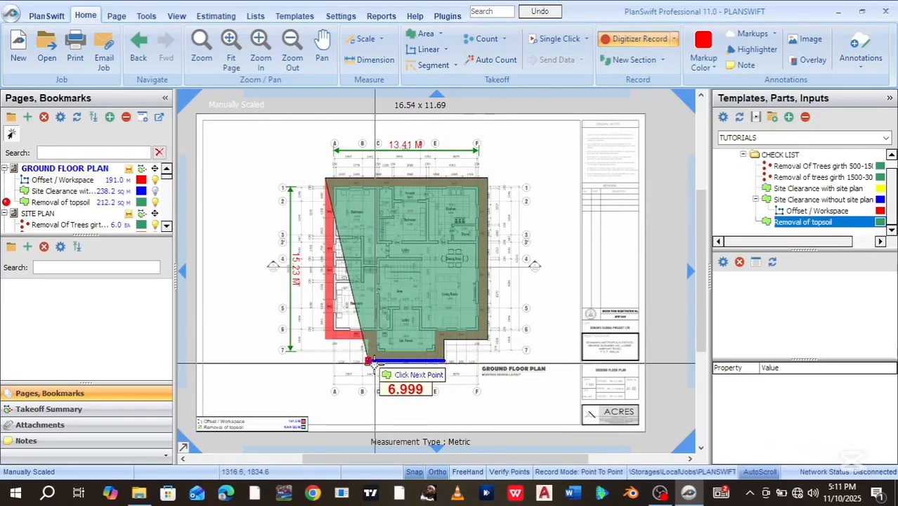
{"action": "left_click", "coordinate": [369, 361]}
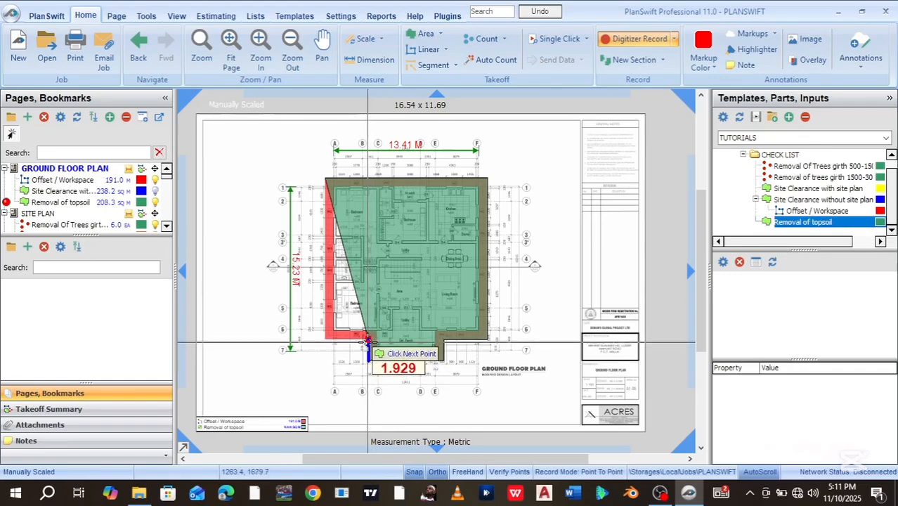
{"action": "left_click", "coordinate": [367, 341]}
{"action": "left_click", "coordinate": [321, 341]}
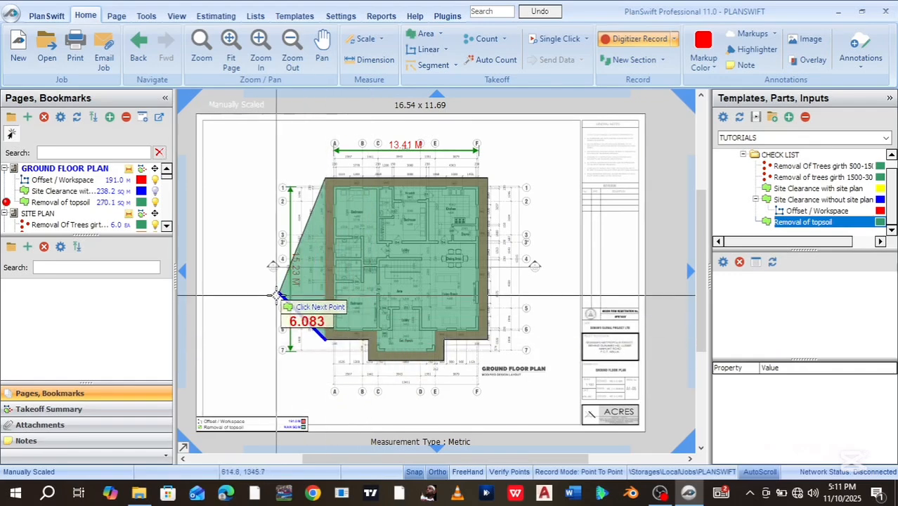
{"action": "key", "text": "Escape"}
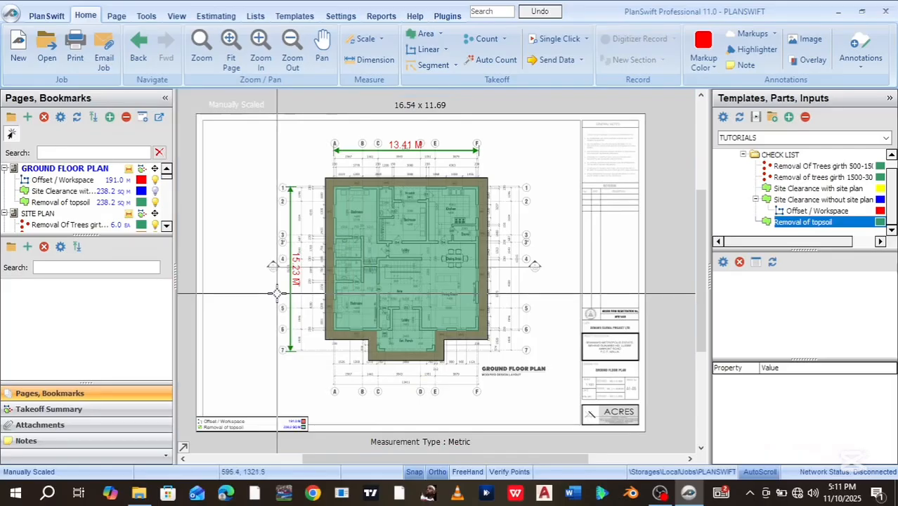
{"action": "left_click", "coordinate": [93, 203]}
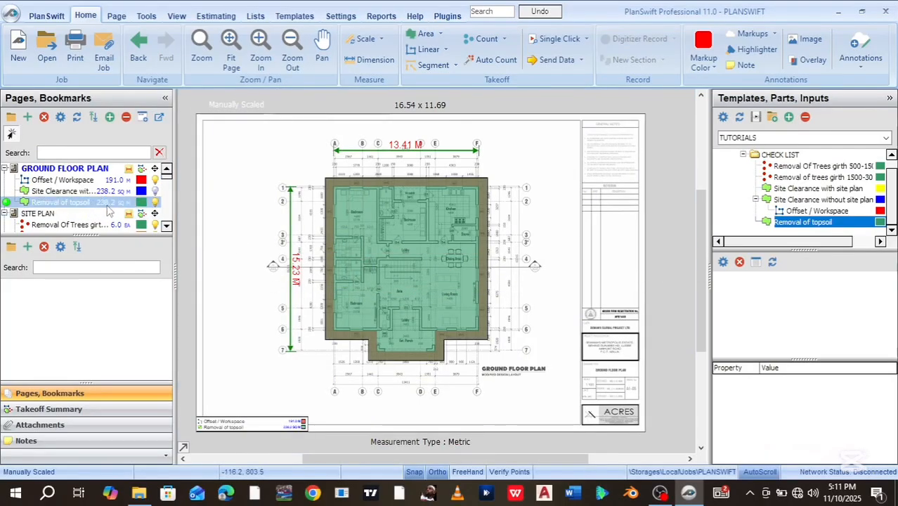
{"action": "left_click", "coordinate": [100, 212]}
{"action": "left_click", "coordinate": [105, 204]}
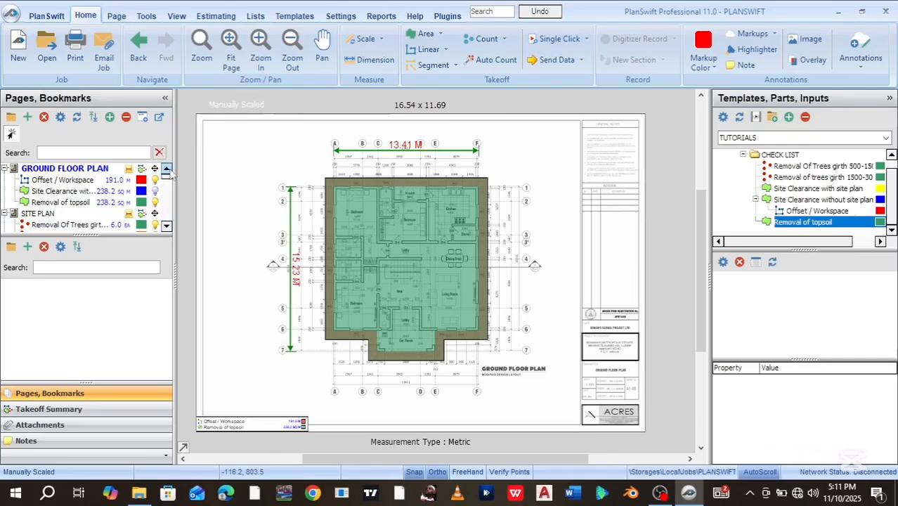
Step: Open the SITE PLAN page and start another Removal of topsoil takeoff from the CHECK LIST, accepting its green color and solid fill
{"action": "left_click", "coordinate": [169, 170]}
{"action": "left_click", "coordinate": [119, 213]}
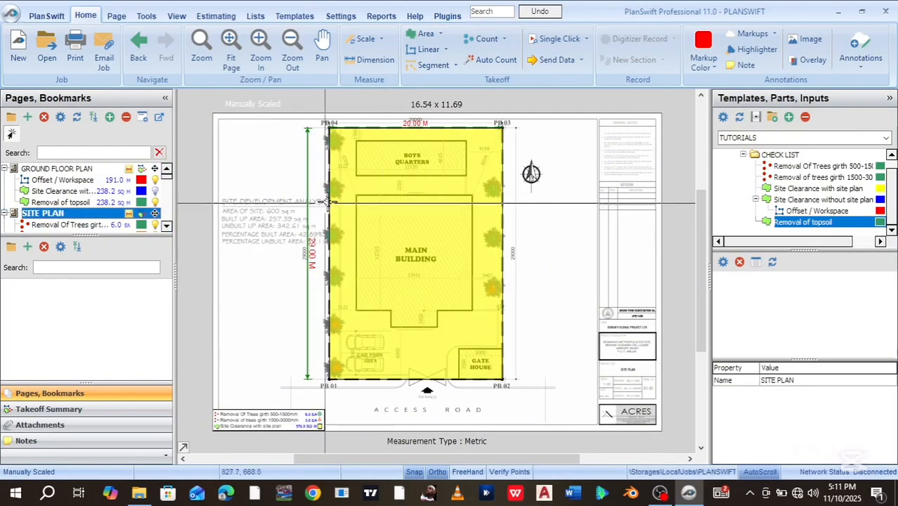
{"action": "scroll", "coordinate": [169, 221], "scroll_direction": "down", "scroll_amount": 3}
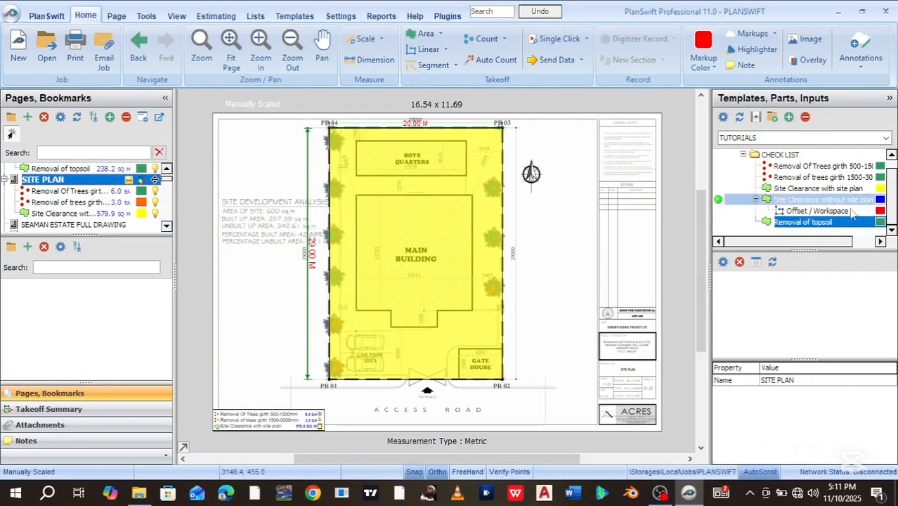
{"action": "mouse_move", "coordinate": [761, 225]}
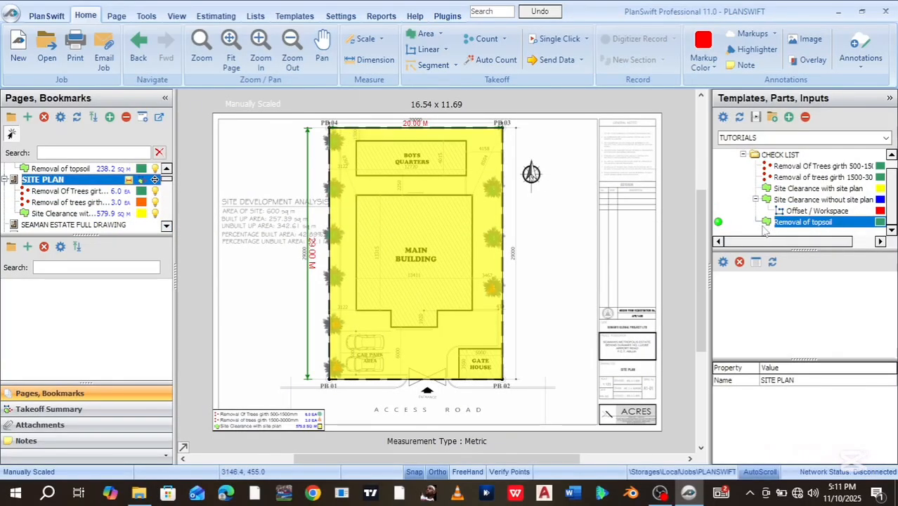
{"action": "left_click", "coordinate": [718, 223]}
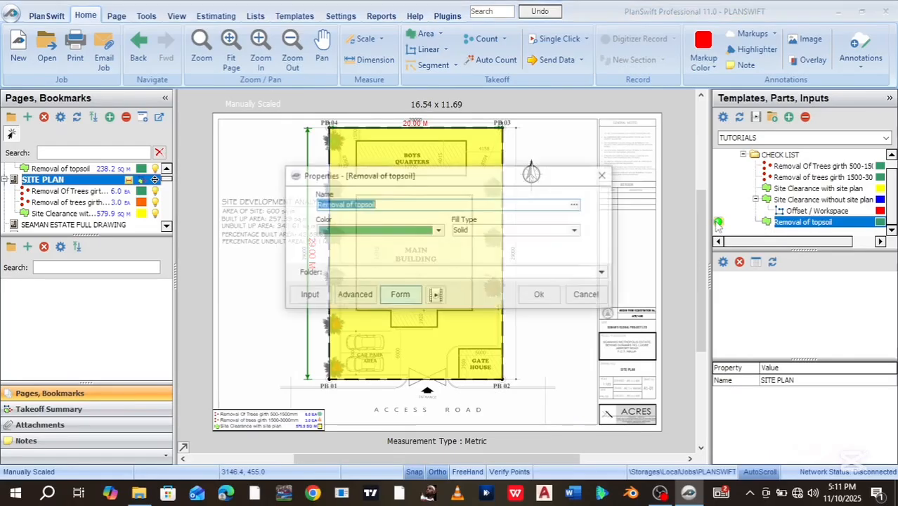
{"action": "left_click", "coordinate": [541, 296]}
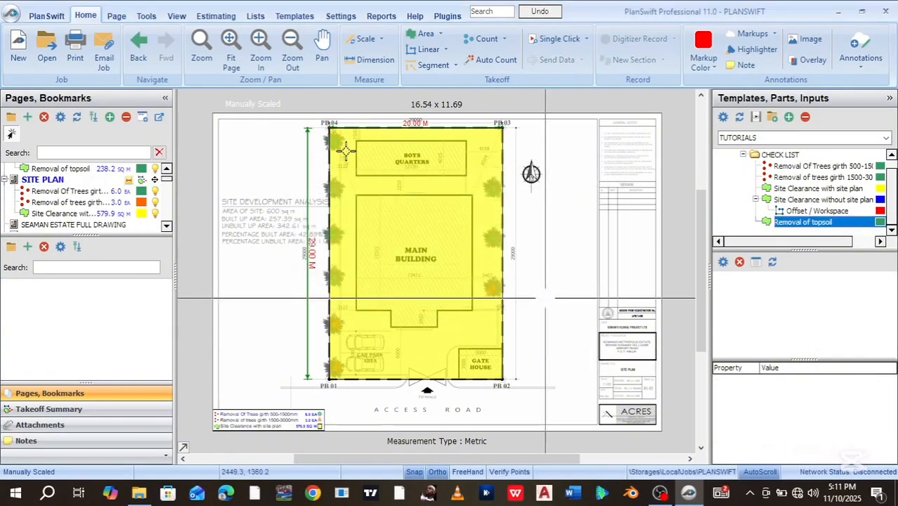
Step: Trace the Removal of topsoil area through the four corners of the site boundary, PB 04, PB 03, PB 02 and PB 01, and finish it
{"action": "left_click", "coordinate": [331, 128]}
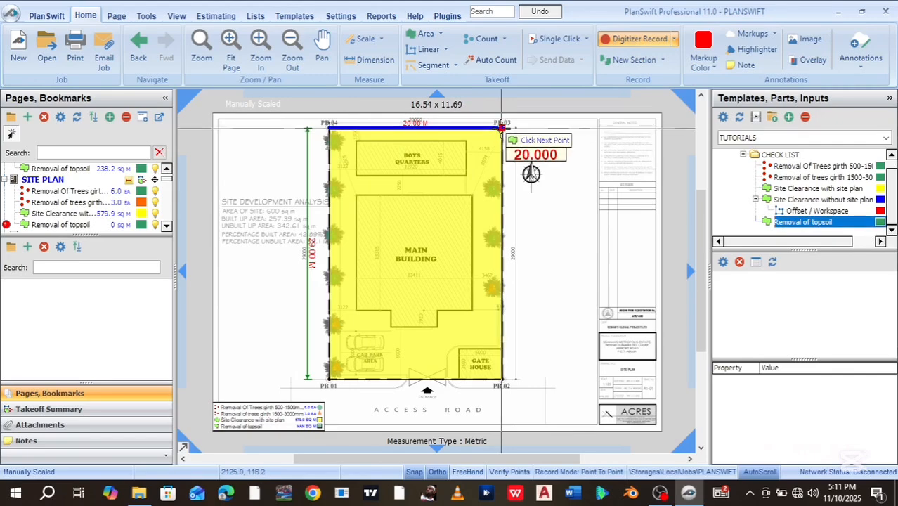
{"action": "left_click", "coordinate": [503, 128]}
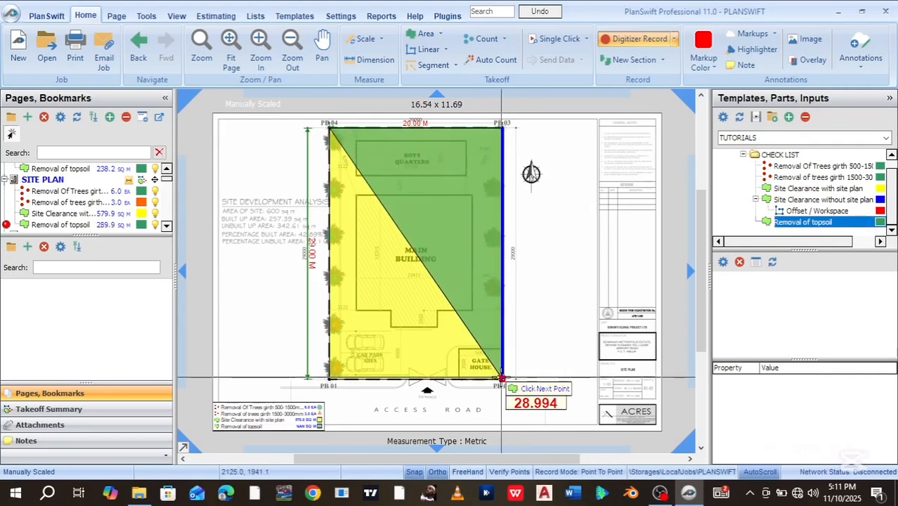
{"action": "left_click", "coordinate": [503, 379]}
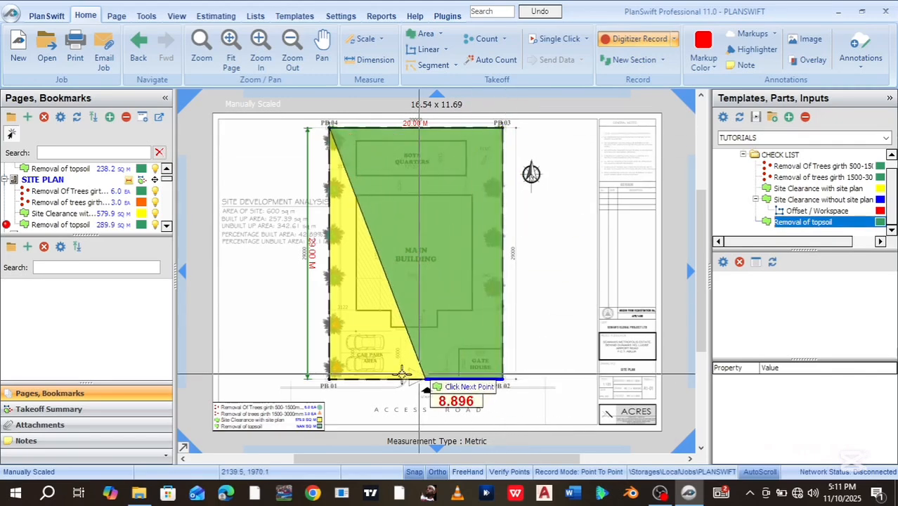
{"action": "left_click", "coordinate": [330, 379]}
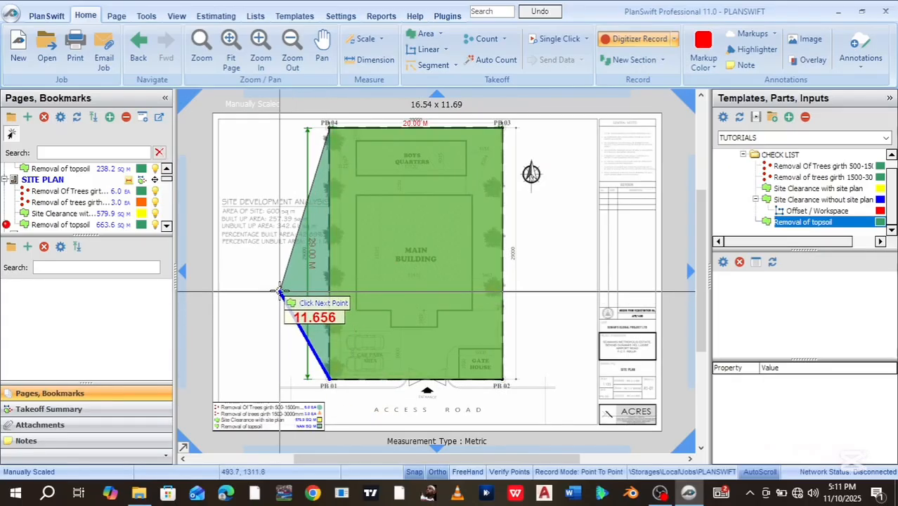
{"action": "key", "text": "Escape"}
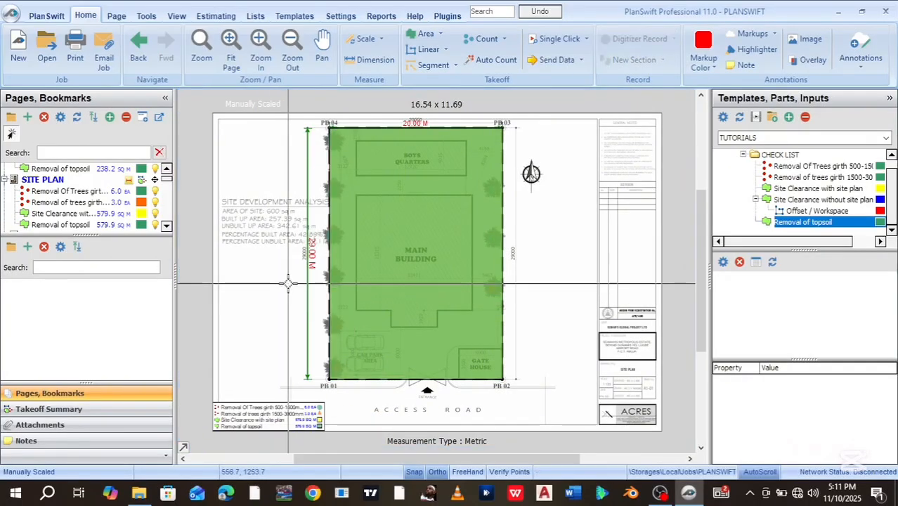
Step: Show the Takeoff Summary and examine the quantities of the two tree removal items, girth 500-1500mm and girth 1500-3000mm
{"action": "left_click", "coordinate": [88, 409]}
{"action": "left_click", "coordinate": [59, 176]}
{"action": "left_click", "coordinate": [59, 167]}
{"action": "left_click", "coordinate": [115, 177]}
{"action": "left_click", "coordinate": [131, 167]}
{"action": "left_click", "coordinate": [105, 178]}
{"action": "left_click", "coordinate": [107, 165]}
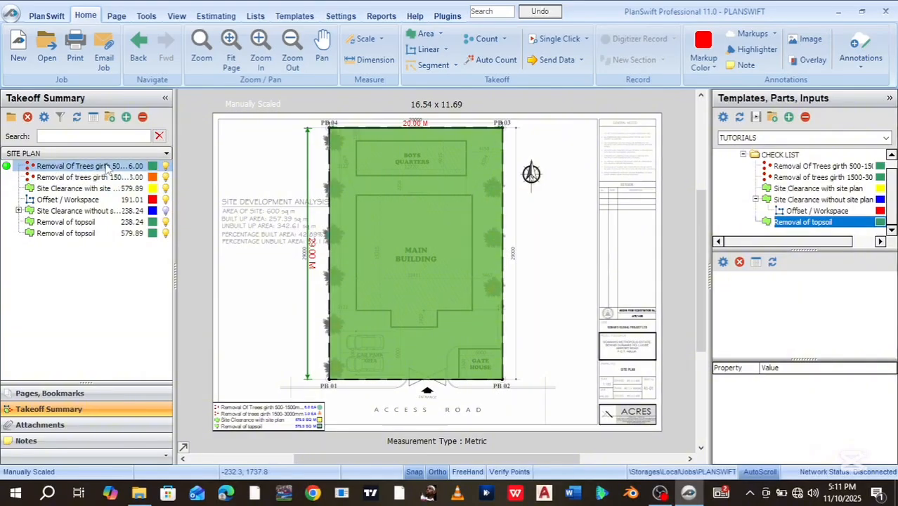
{"action": "left_click", "coordinate": [80, 180]}
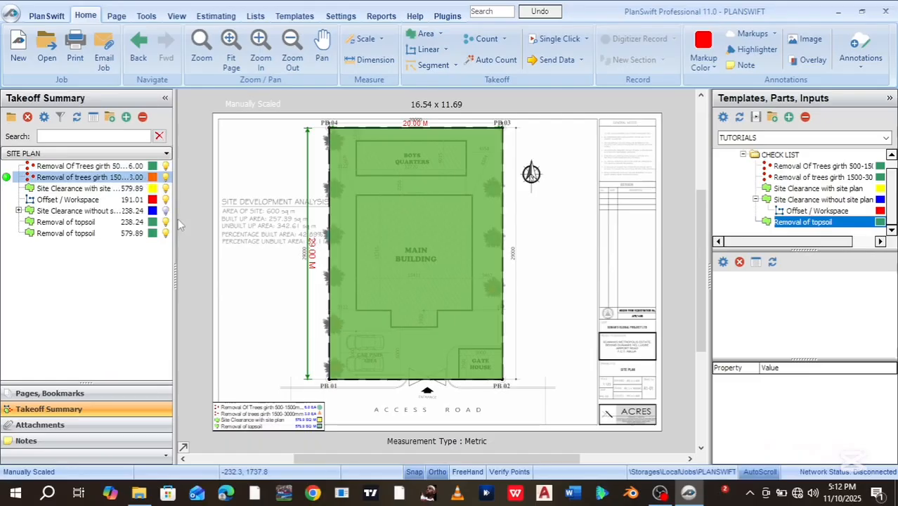
Step: Widen the Takeoff Summary and review the quantities of both Site Clearance items and the Offset / Workspace item
{"action": "left_click_drag", "start_coordinate": [176, 217], "coordinate": [188, 218]}
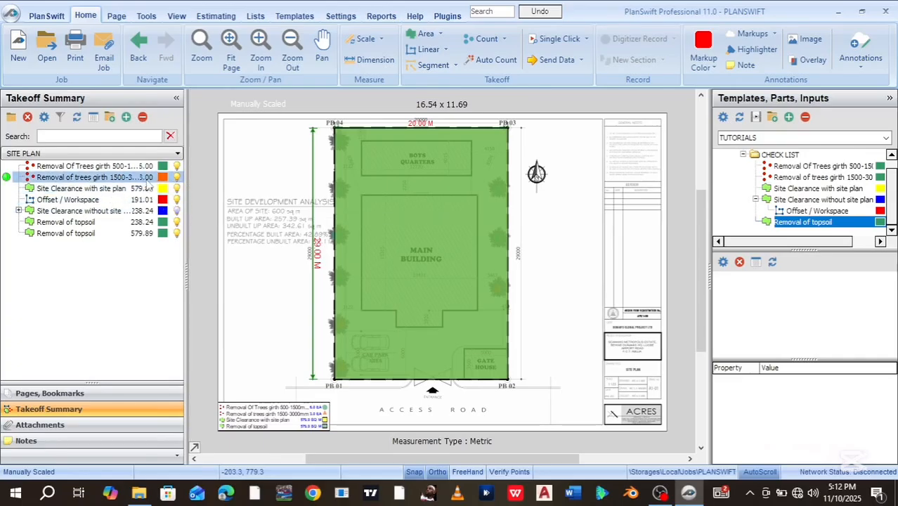
{"action": "left_click", "coordinate": [149, 188]}
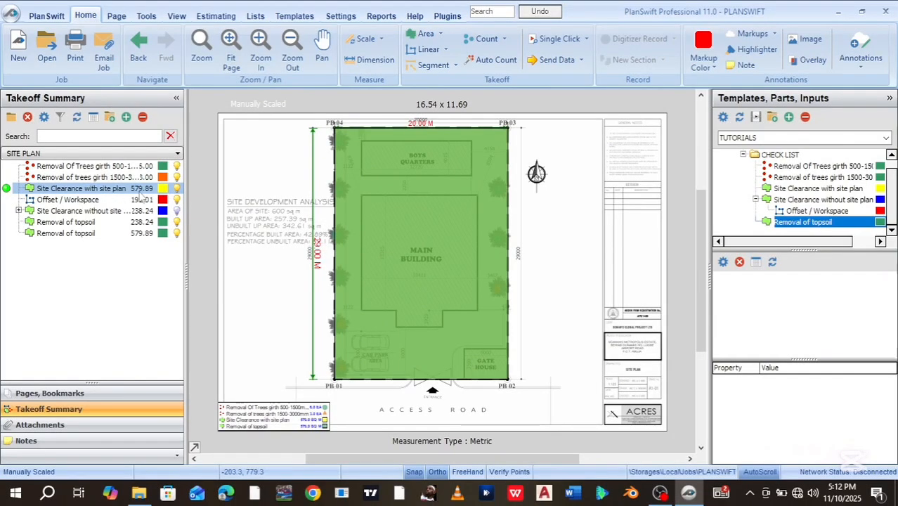
{"action": "key", "text": "Down"}
{"action": "key", "text": "Up"}
{"action": "key", "text": "Down"}
{"action": "key", "text": "Down"}
{"action": "left_click", "coordinate": [70, 201]}
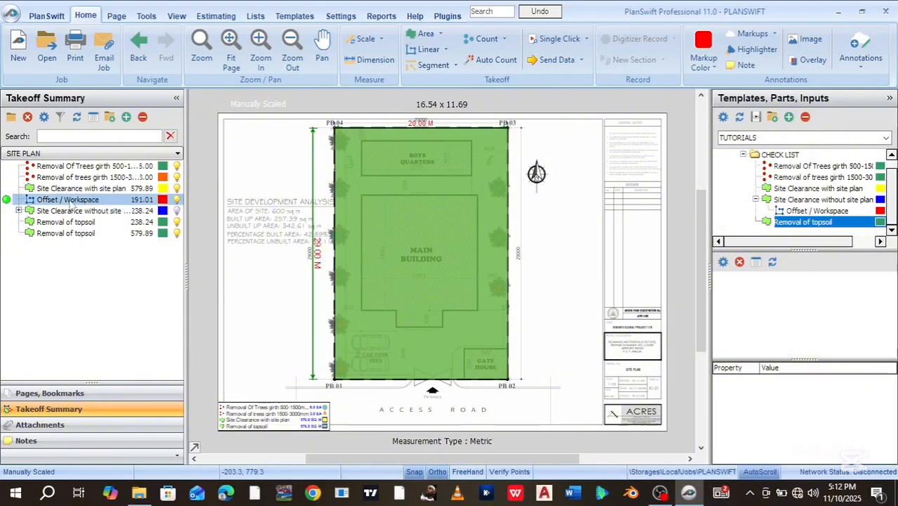
{"action": "left_click", "coordinate": [82, 211]}
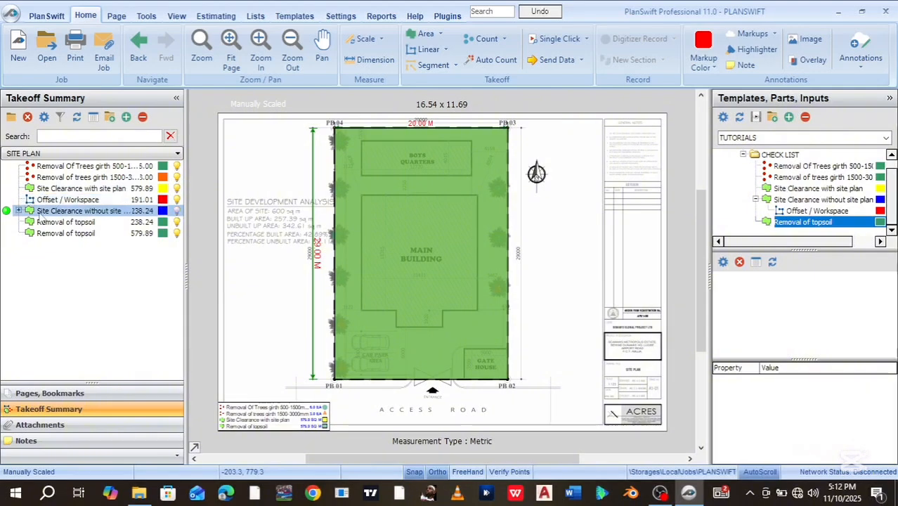
Step: Compare the two Removal of topsoil quantities with the Site Clearance quantities with and without the site plan
{"action": "left_click", "coordinate": [140, 222]}
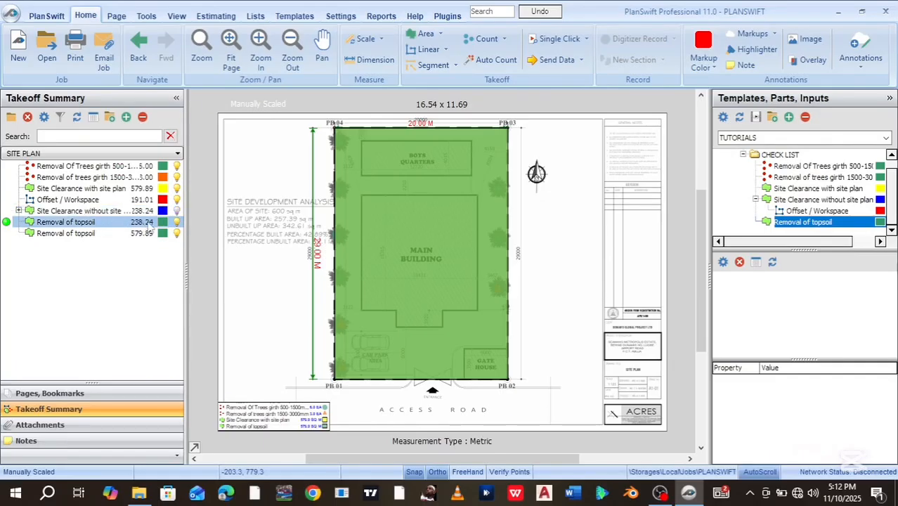
{"action": "key", "text": "Up"}
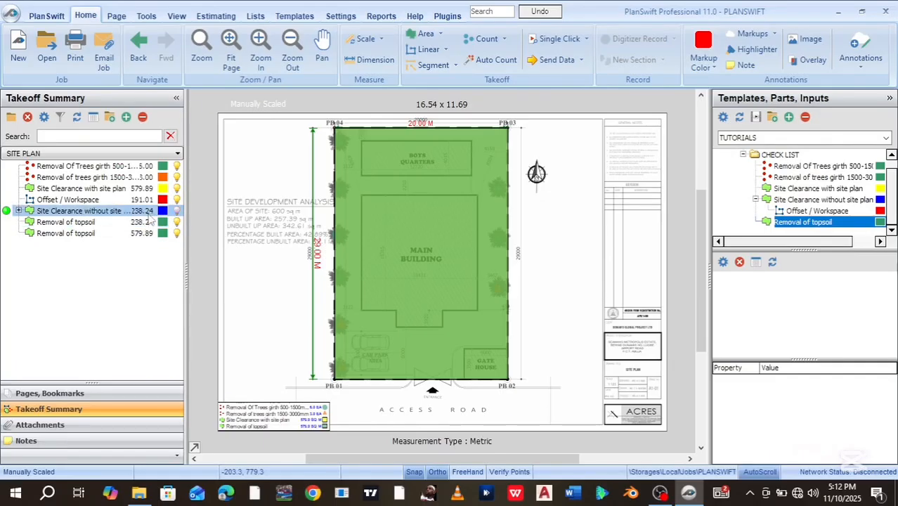
{"action": "left_click", "coordinate": [82, 237]}
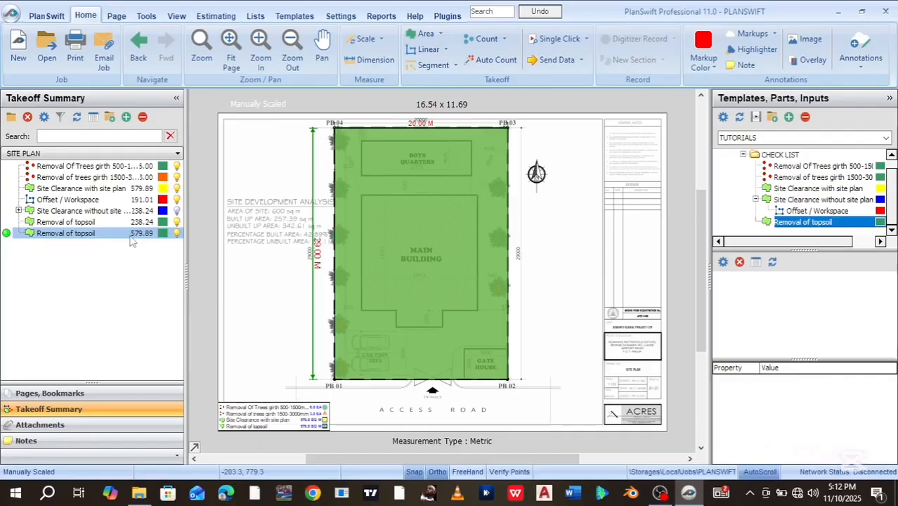
{"action": "left_click", "coordinate": [147, 189]}
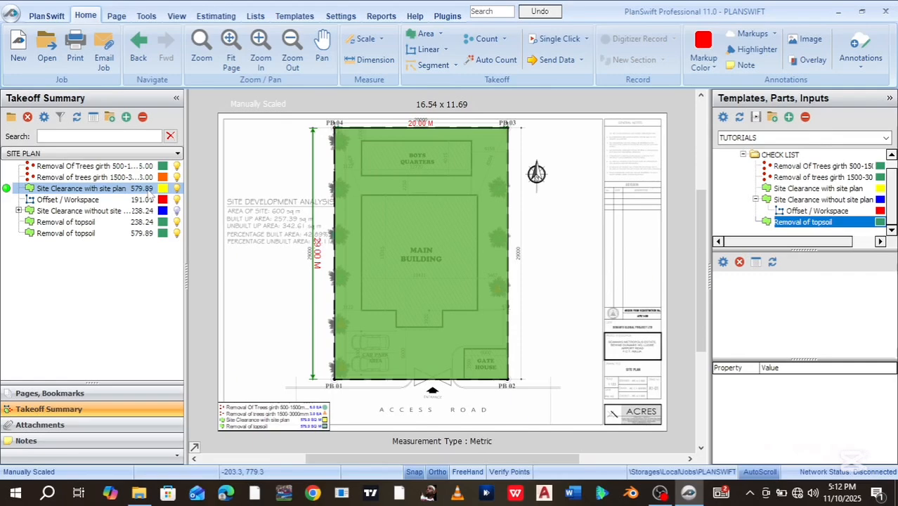
{"action": "left_click", "coordinate": [138, 237]}
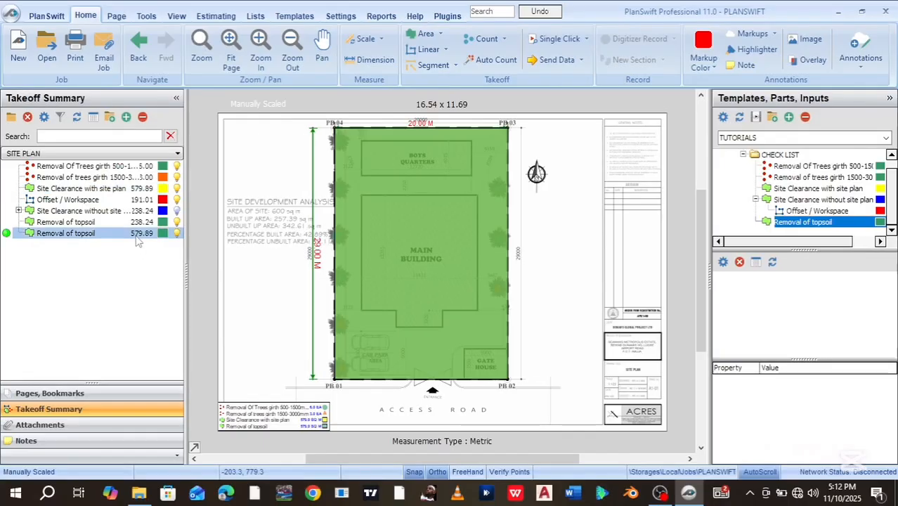
{"action": "left_click", "coordinate": [135, 274]}
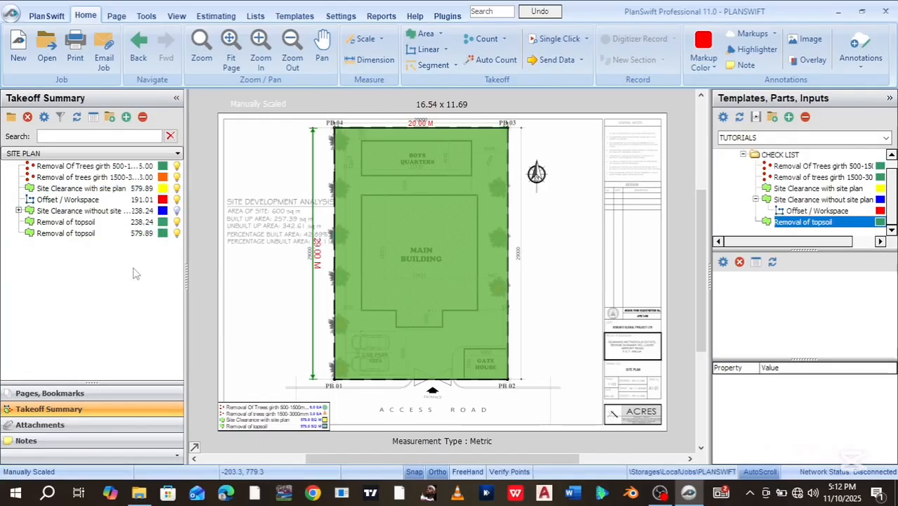
Step: Collapse the Site Clearance without site plan item in the TUTORIALS template's CHECK LIST
{"action": "left_click", "coordinate": [756, 200]}
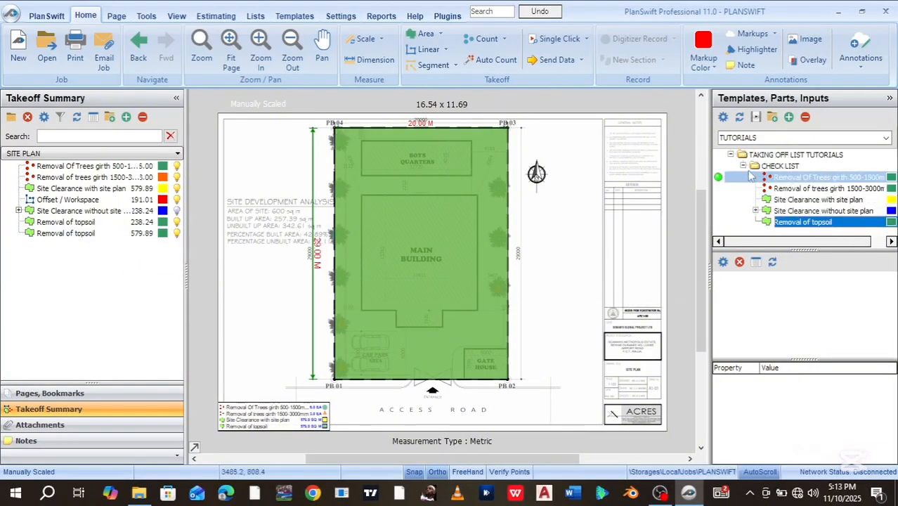